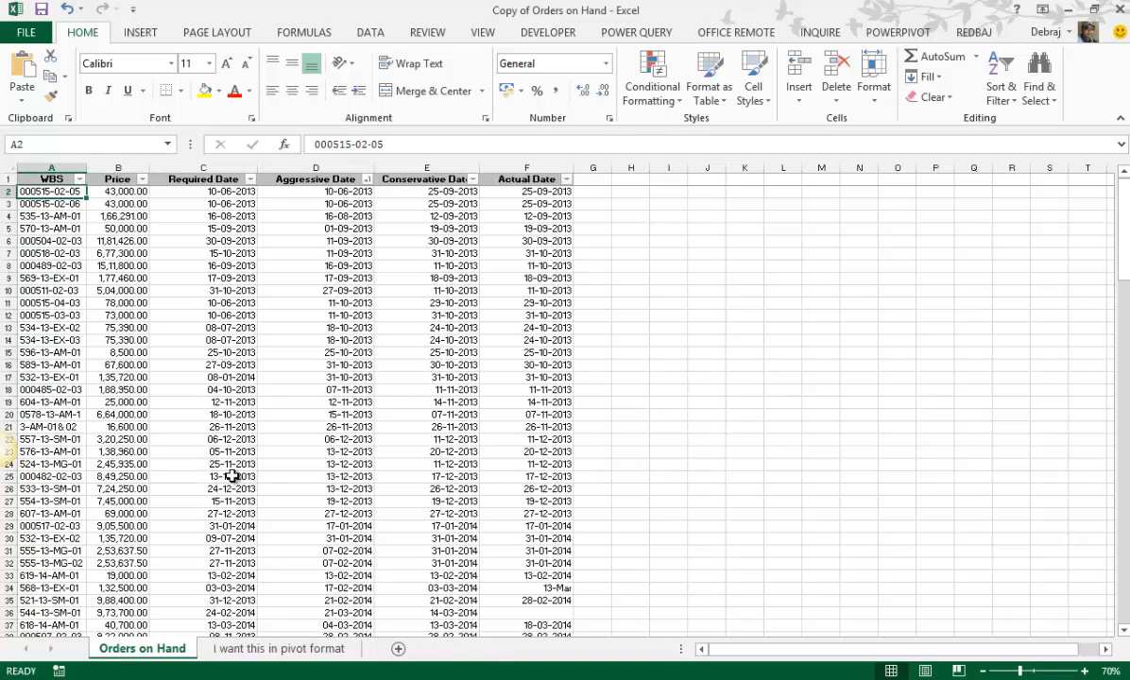
Examine the column headers and first record of the Orders on Hand data, from WBS to Actual Date.
{"action": "key", "text": "Right"}
{"action": "key", "text": "Right"}
{"action": "key", "text": "Up"}
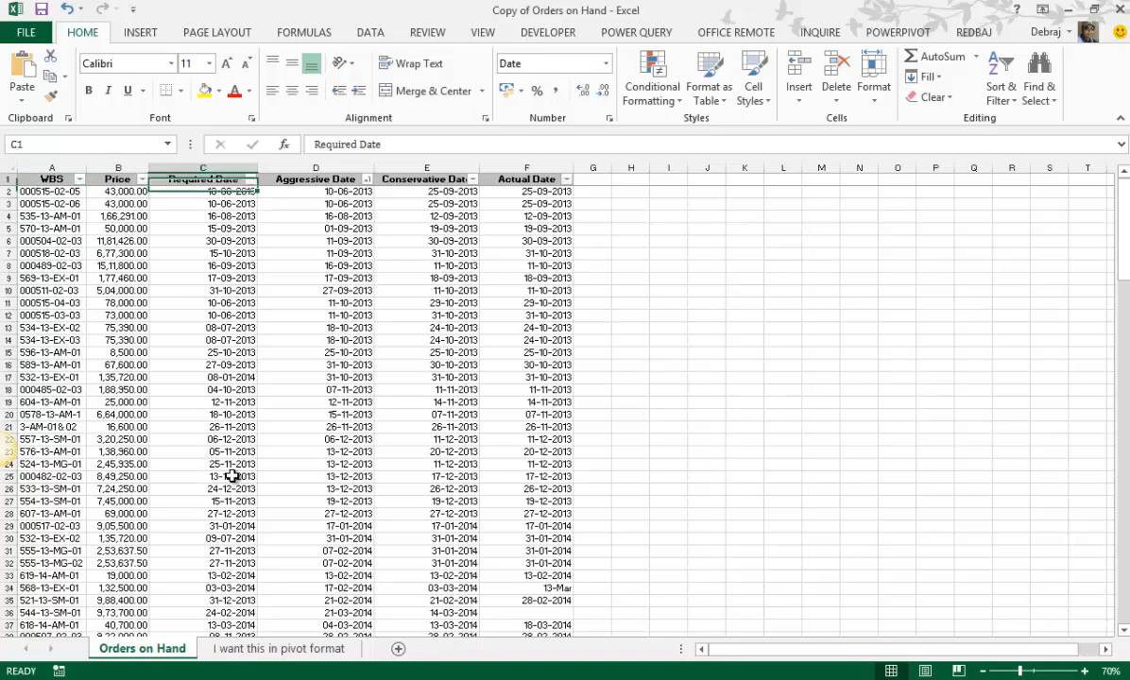
{"action": "key", "text": "Right"}
{"action": "key", "text": "Right"}
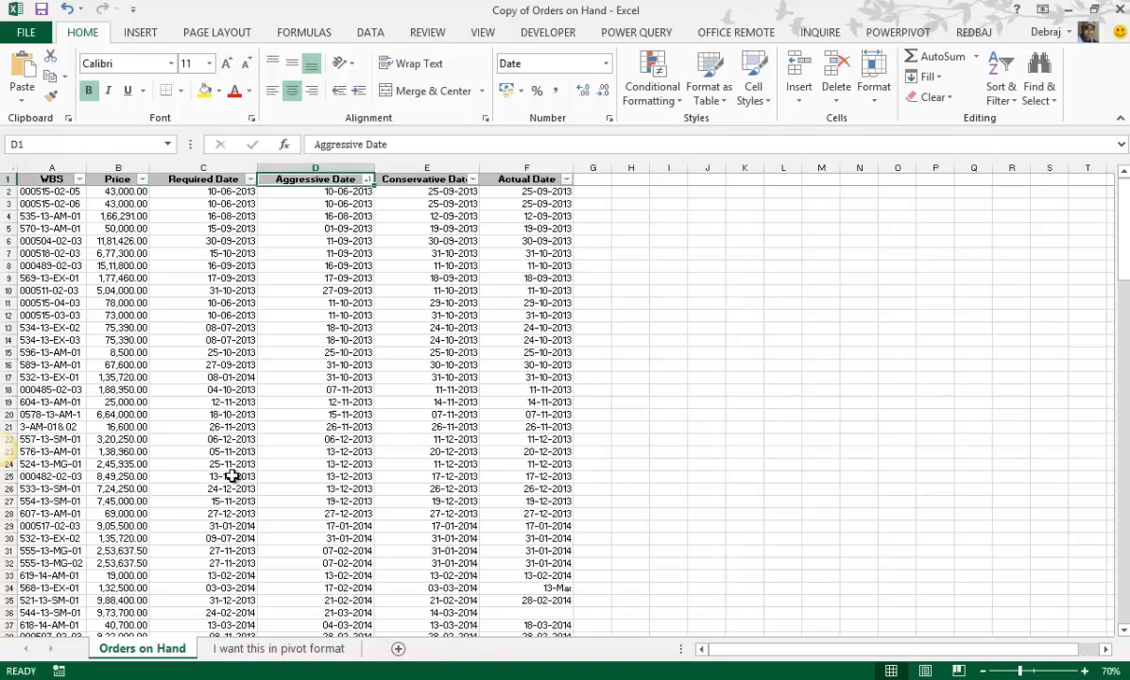
{"action": "key", "text": "Right"}
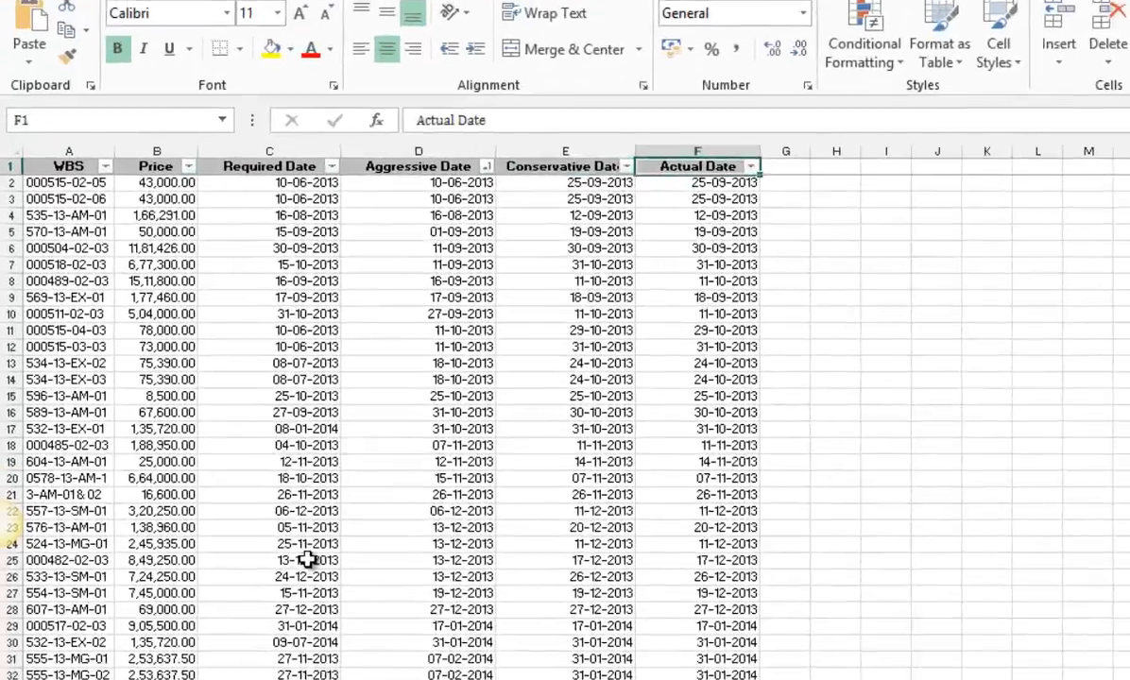
{"action": "key", "text": "Left"}
{"action": "key", "text": "Left"}
{"action": "key", "text": "Left"}
{"action": "key", "text": "Left"}
{"action": "key", "text": "Left"}
{"action": "key", "text": "Down"}
{"action": "key", "text": "Right"}
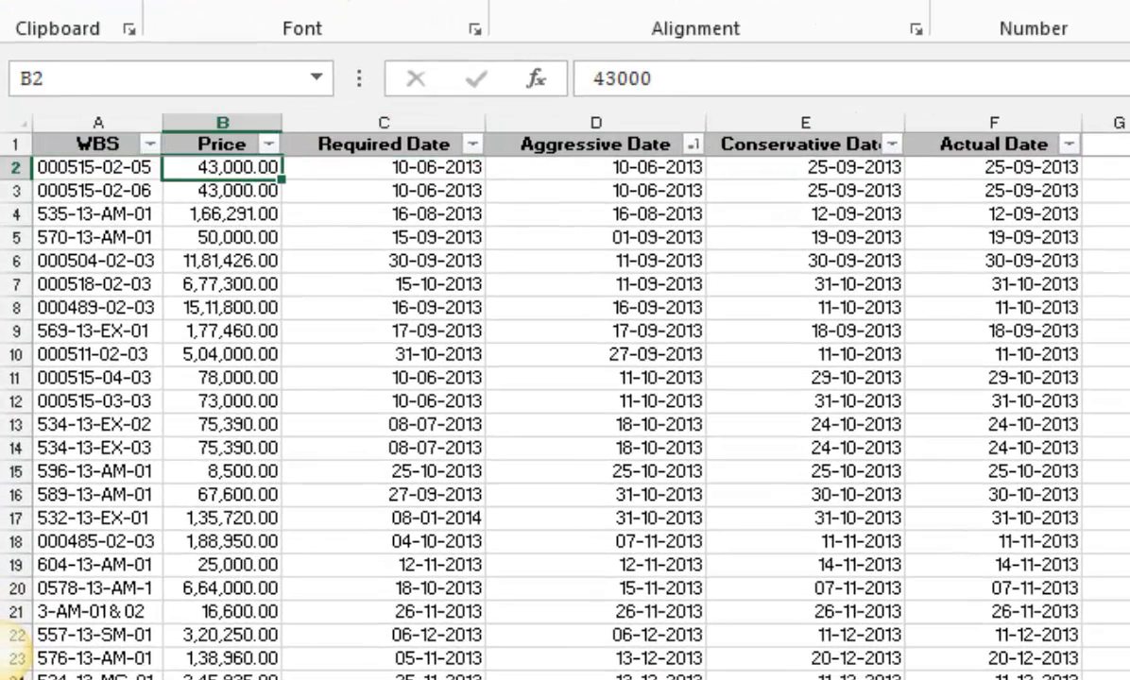
{"action": "key", "text": "Left"}
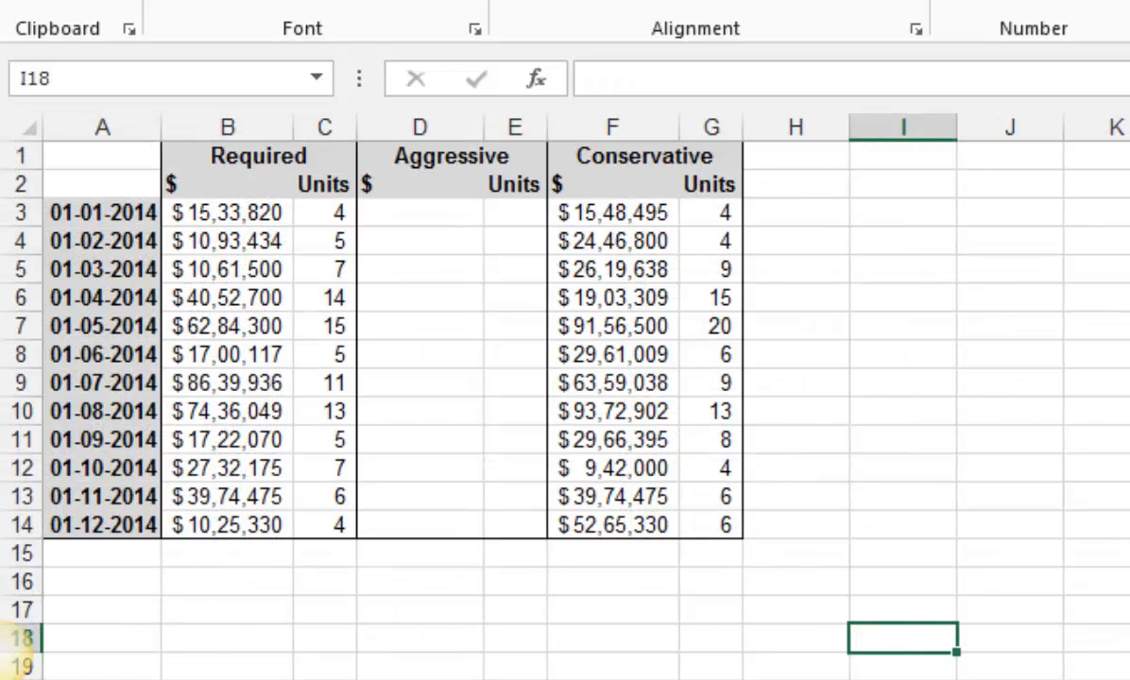
Examine the desired pivot layout's Required, Aggressive and Conservative headings and its monthly date rows.
{"action": "key", "text": "ctrl+Up"}
{"action": "key", "text": "Left"}
{"action": "key", "text": "Left"}
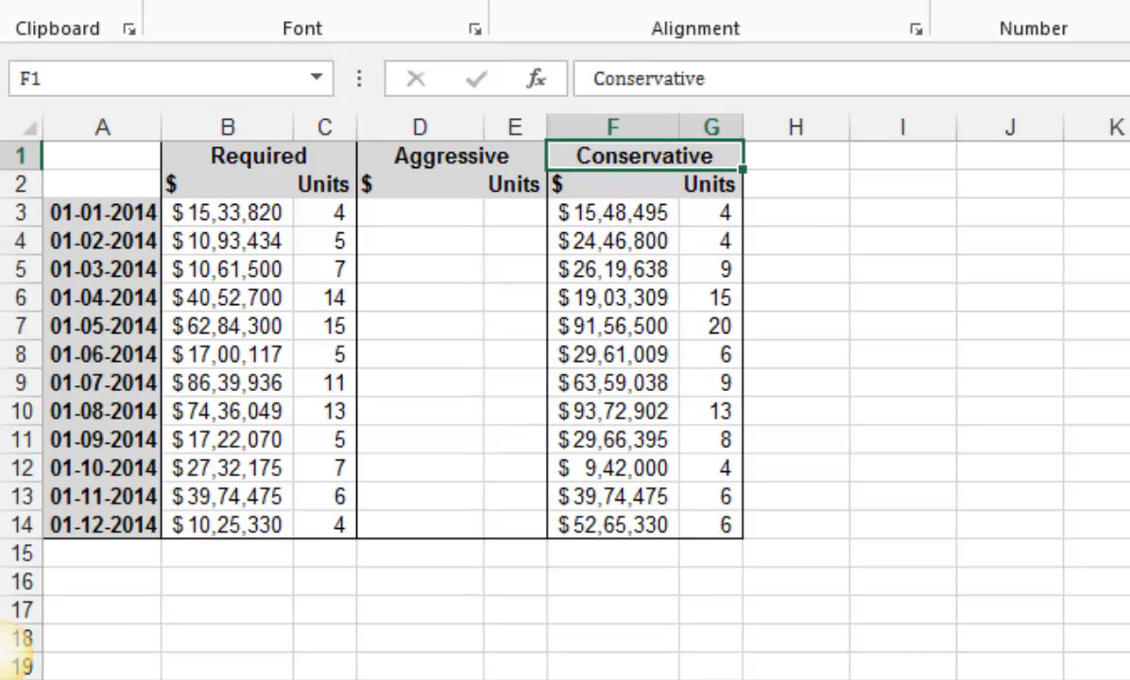
{"action": "key", "text": "Left"}
{"action": "key", "text": "Left"}
{"action": "key", "text": "Left"}
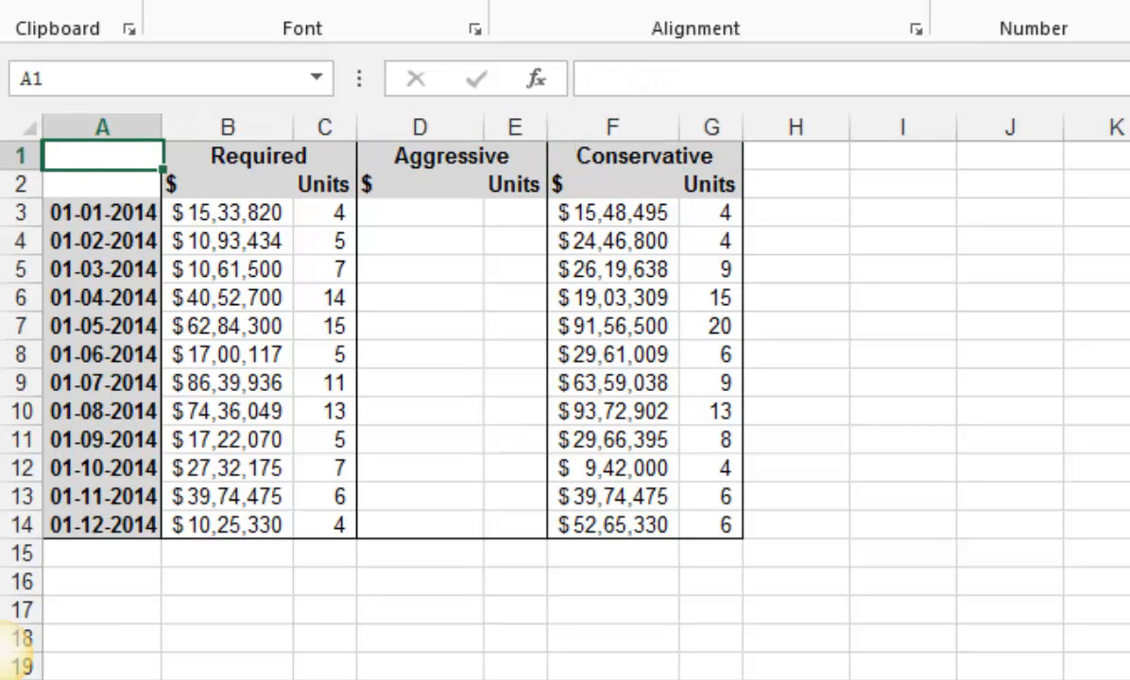
{"action": "key", "text": "Down"}
{"action": "key", "text": "Down"}
{"action": "key", "text": "Down"}
{"action": "key", "text": "Right"}
{"action": "key", "text": "Up"}
{"action": "key", "text": "Left"}
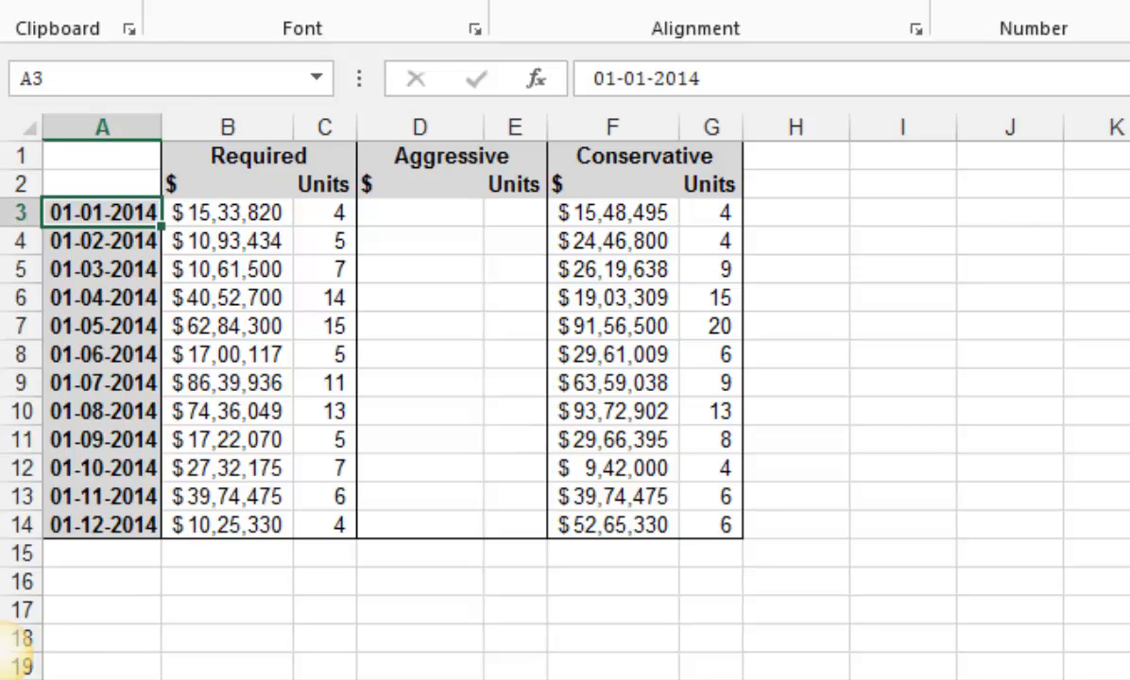
Move the Price column on the Orders on Hand sheet to directly after the Actual Date column.
{"action": "key", "text": "ctrl+Page_Up"}
{"action": "key", "text": "Up"}
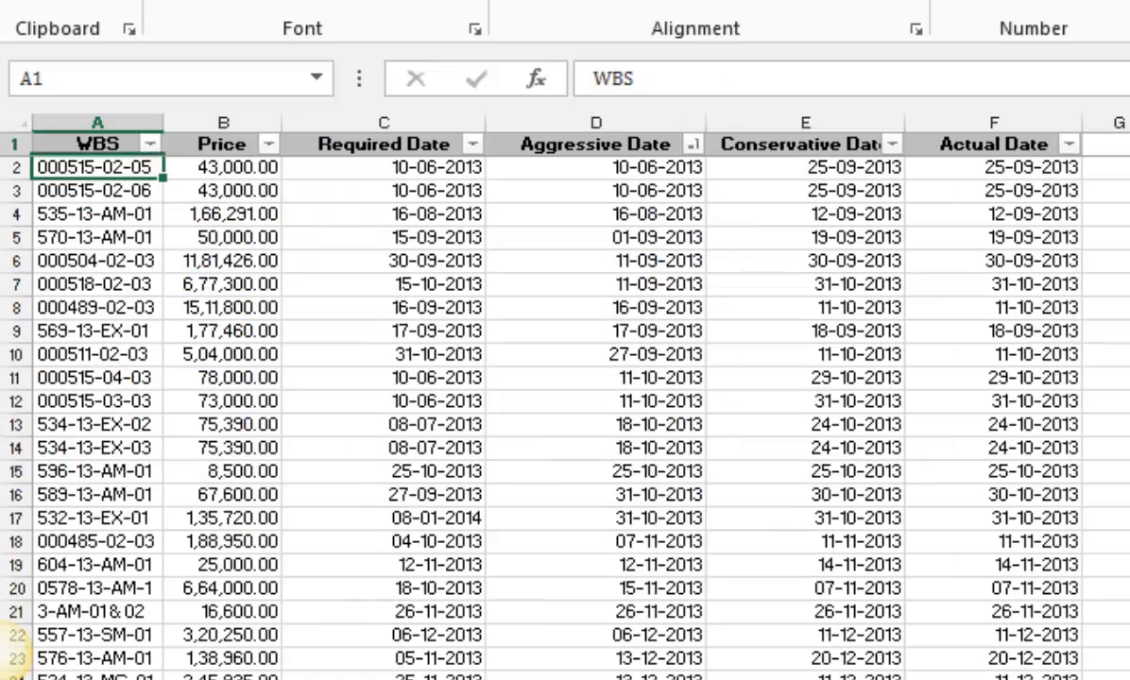
{"action": "key", "text": "Right"}
{"action": "key", "text": "ctrl+space"}
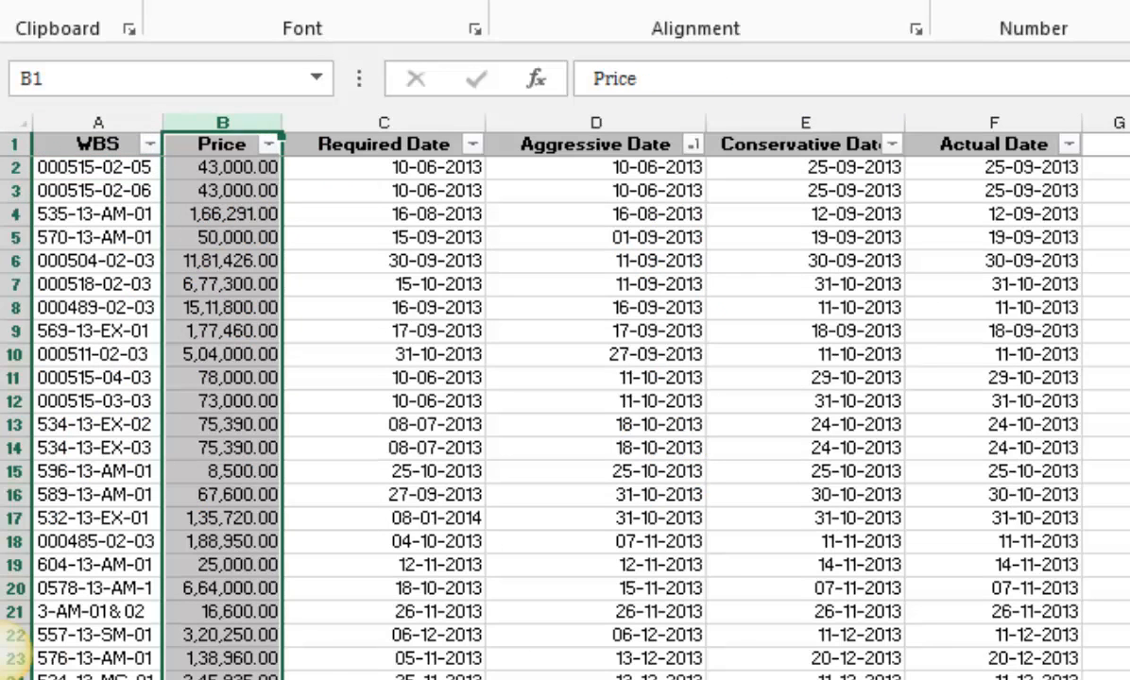
{"action": "key", "text": "ctrl+c"}
{"action": "key", "text": "Right"}
{"action": "key", "text": "ctrl+space"}
{"action": "key", "text": "Right"}
{"action": "key", "text": "Right"}
{"action": "key", "text": "Right"}
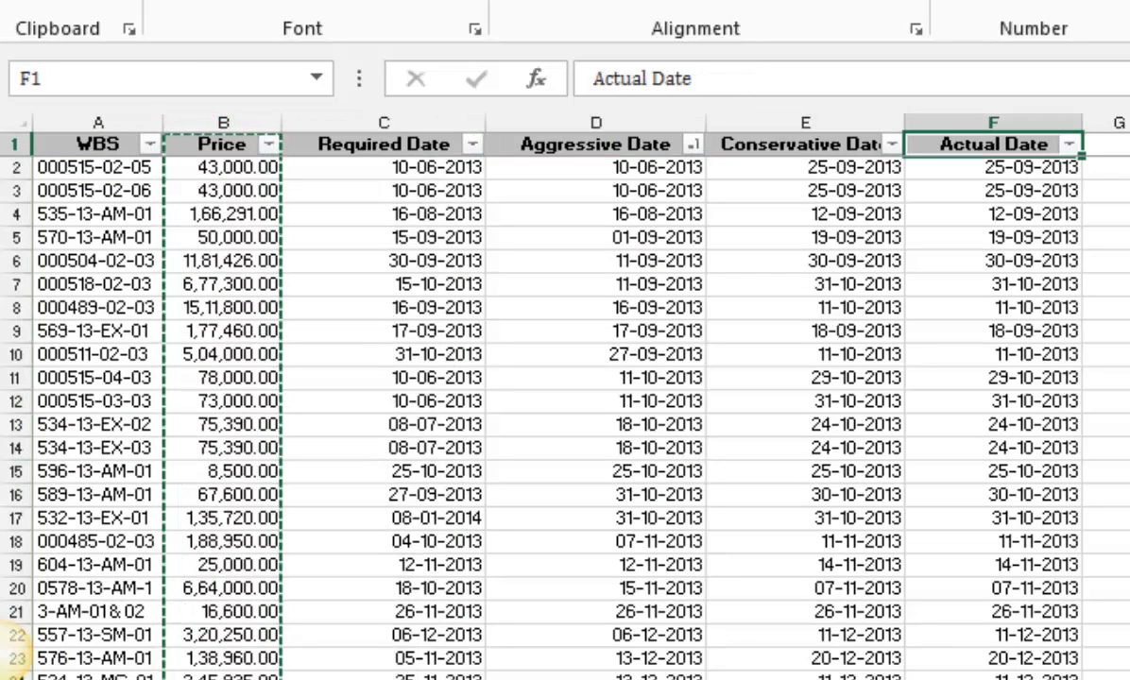
{"action": "key", "text": "Right"}
{"action": "key", "text": "ctrl+plus"}
Delete the WBS column so that Required Date becomes the first column of the data.
{"action": "key", "text": "ctrl+Home"}
{"action": "key", "text": "ctrl+space"}
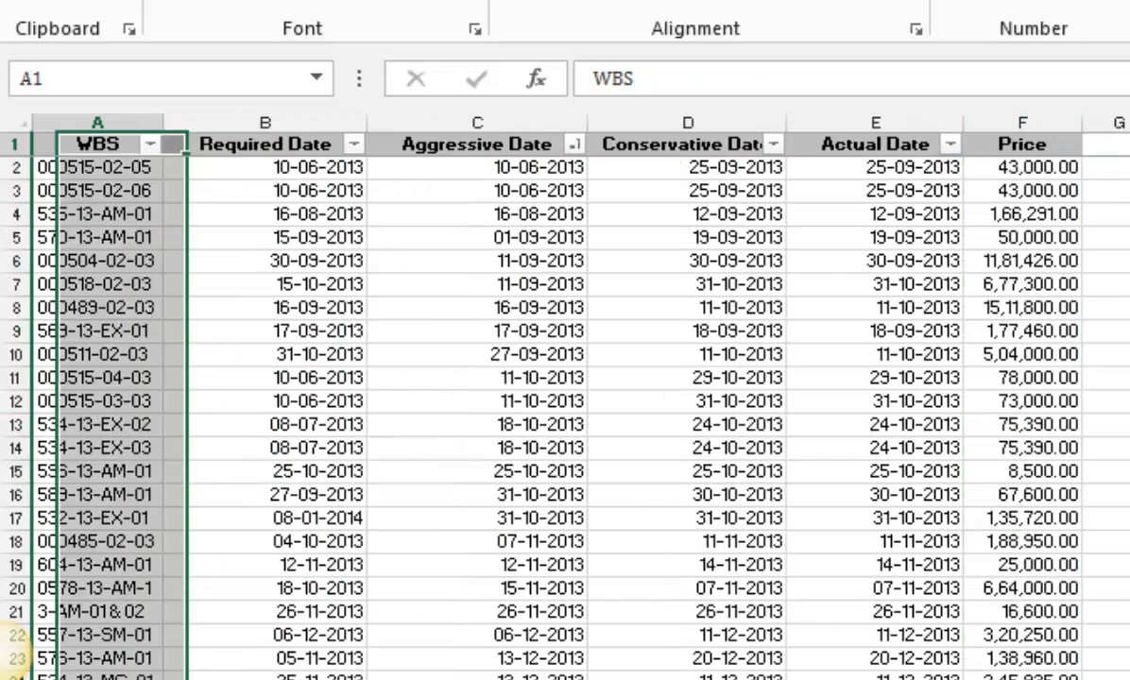
{"action": "key", "text": "ctrl+space"}
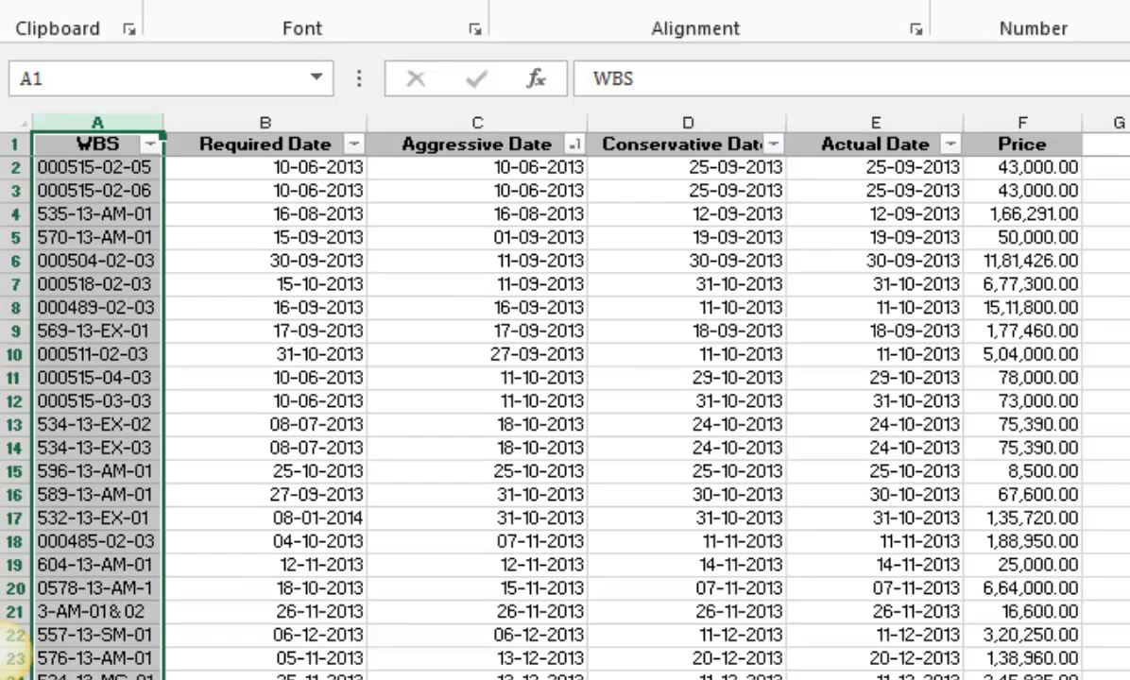
{"action": "key", "text": "ctrl+minus"}
{"action": "key", "text": "ctrl+Home"}
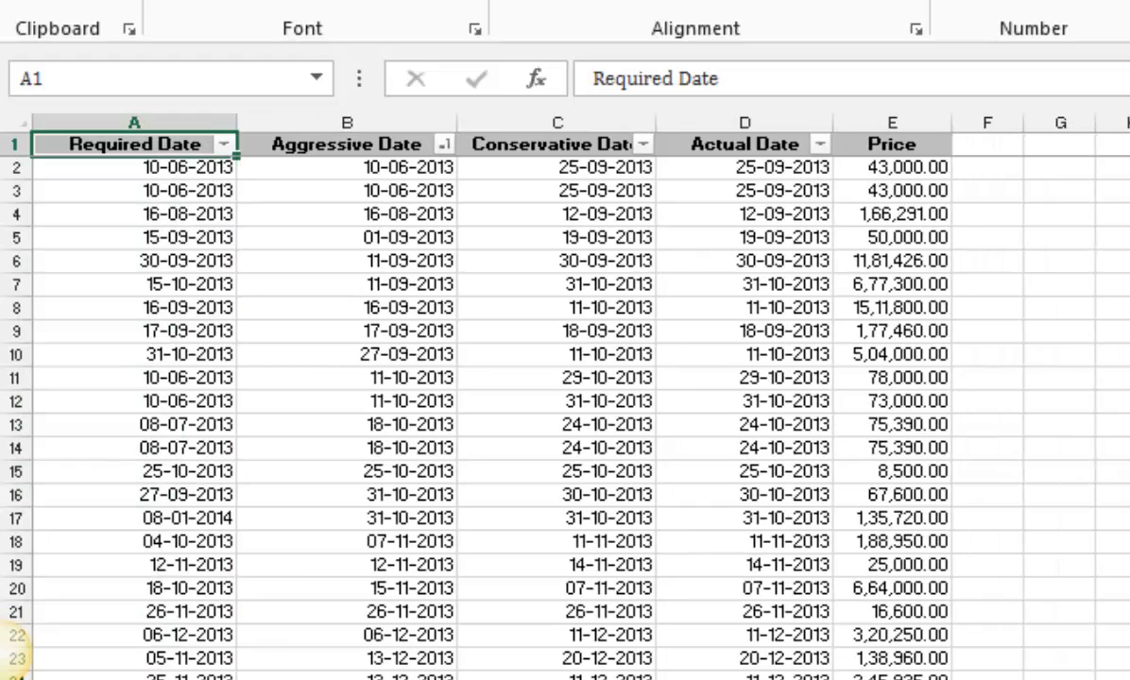
Review the rearranged date columns by selecting the Actual Date and Required Date entries.
{"action": "key", "text": "Right"}
{"action": "key", "text": "Right"}
{"action": "key", "text": "Right"}
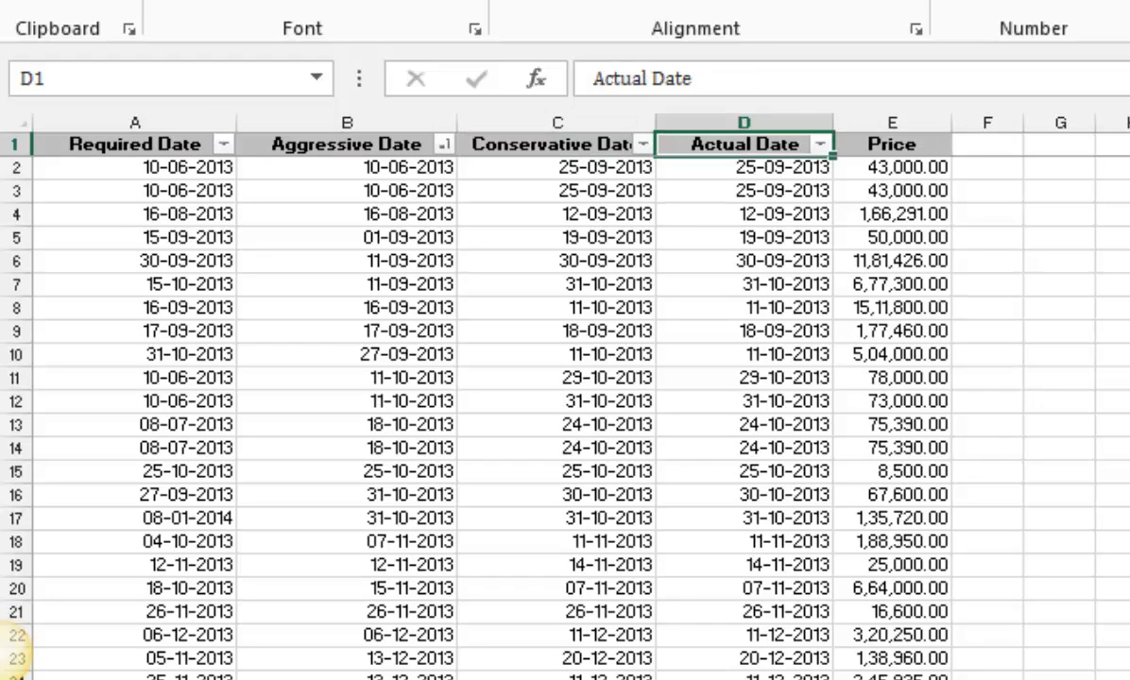
{"action": "key", "text": "ctrl+shift+Down"}
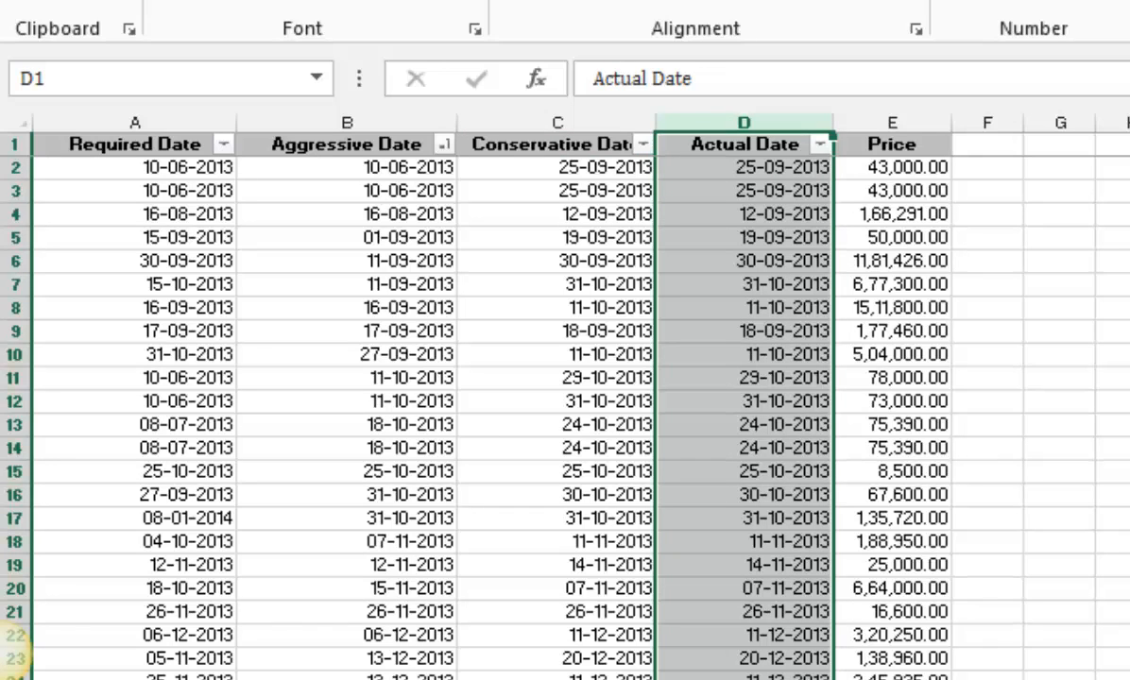
{"action": "key", "text": "ctrl+Home"}
{"action": "key", "text": "ctrl+shift+Down"}
{"action": "key", "text": "ctrl+Home"}
{"action": "key", "text": "Up"}
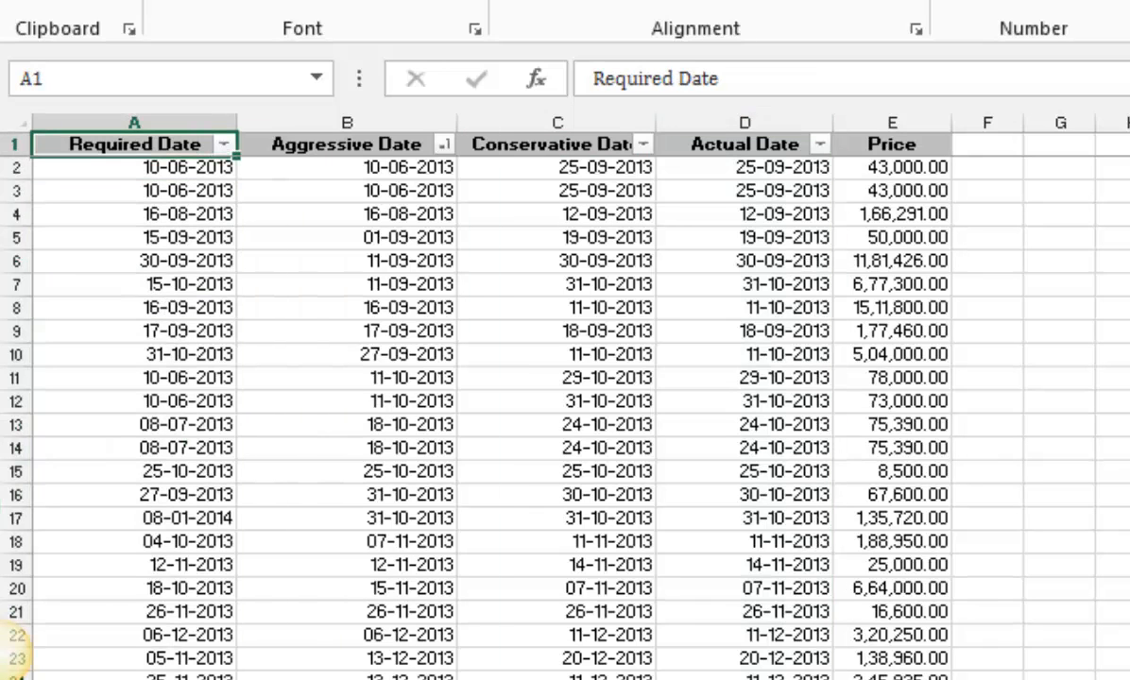
Examine the Required Date column down to its last entry, checking for blank cells in between.
{"action": "key", "text": "ctrl+Down"}
{"action": "key", "text": "ctrl+Down"}
{"action": "key", "text": "ctrl+Down"}
{"action": "key", "text": "ctrl+Down"}
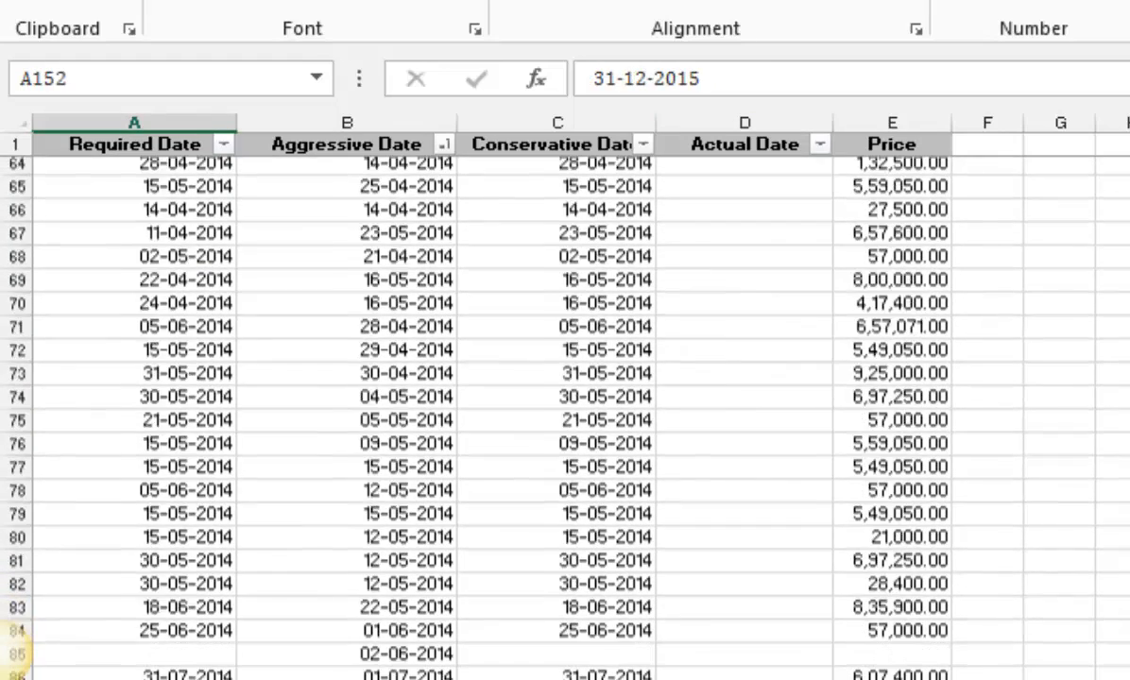
{"action": "key", "text": "ctrl+Up"}
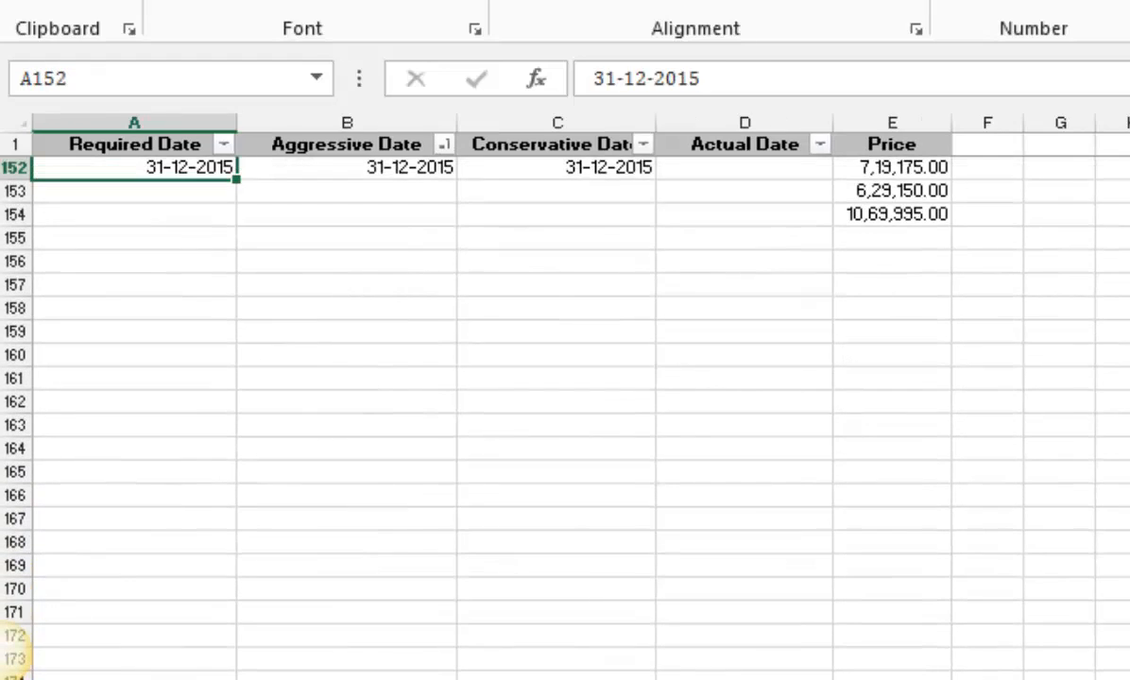
{"action": "key", "text": "ctrl+Up"}
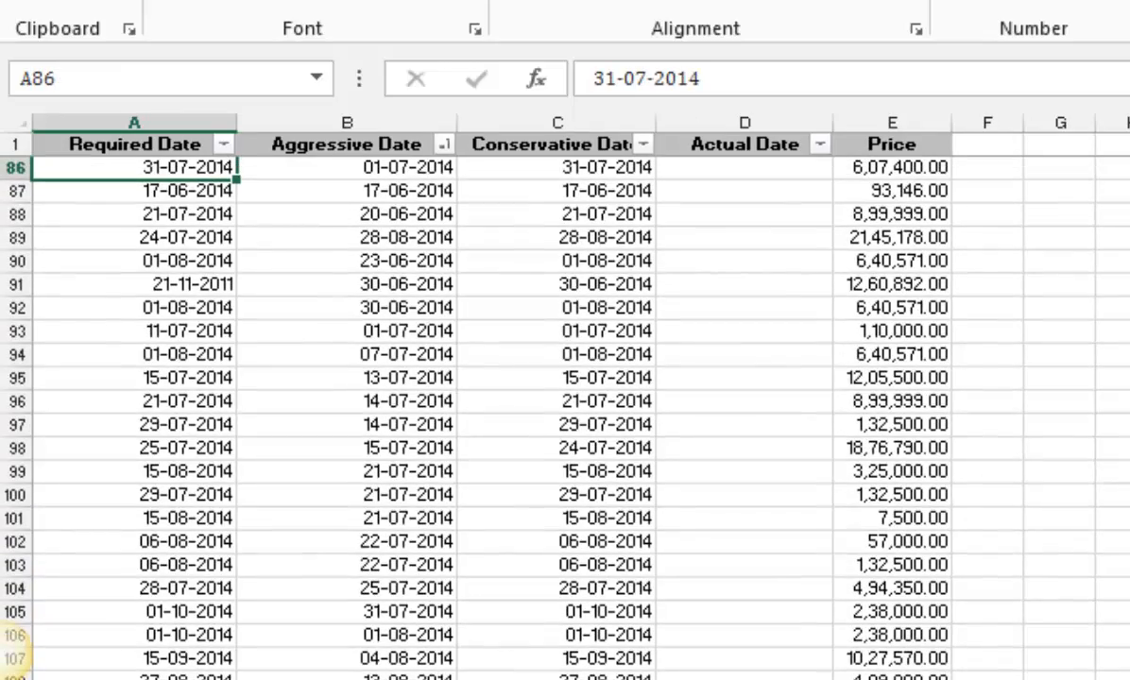
{"action": "key", "text": "Up"}
{"action": "key", "text": "Up"}
{"action": "key", "text": "Up"}
{"action": "key", "text": "Up"}
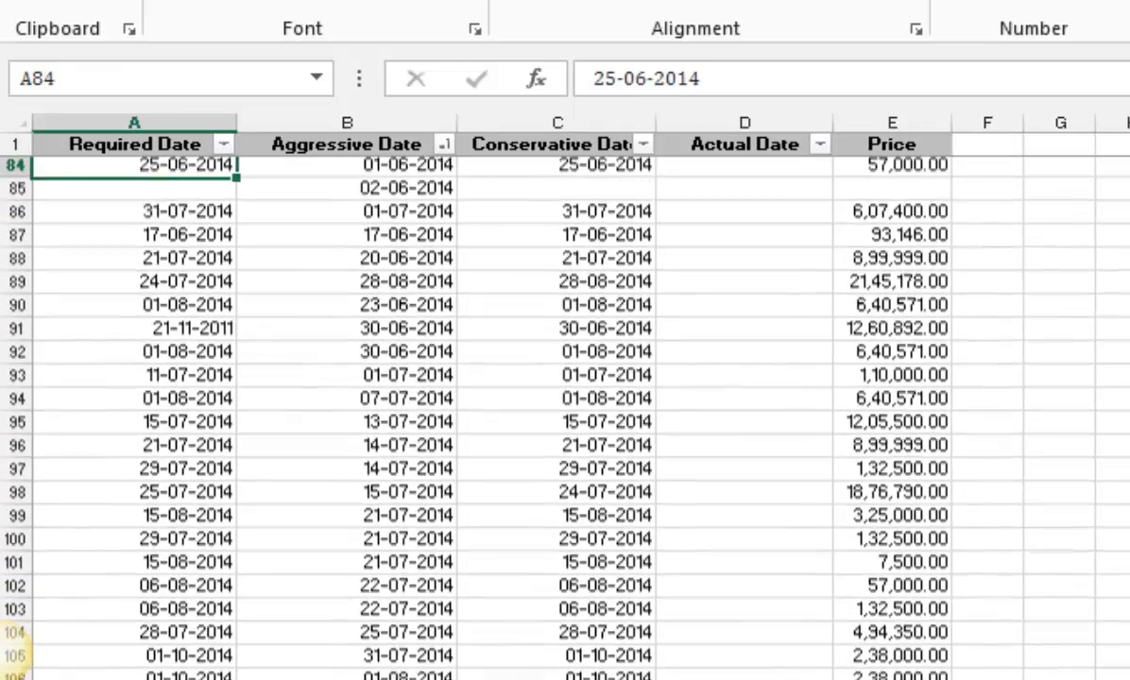
{"action": "key", "text": "Up"}
{"action": "key", "text": "Up"}
{"action": "key", "text": "Up"}
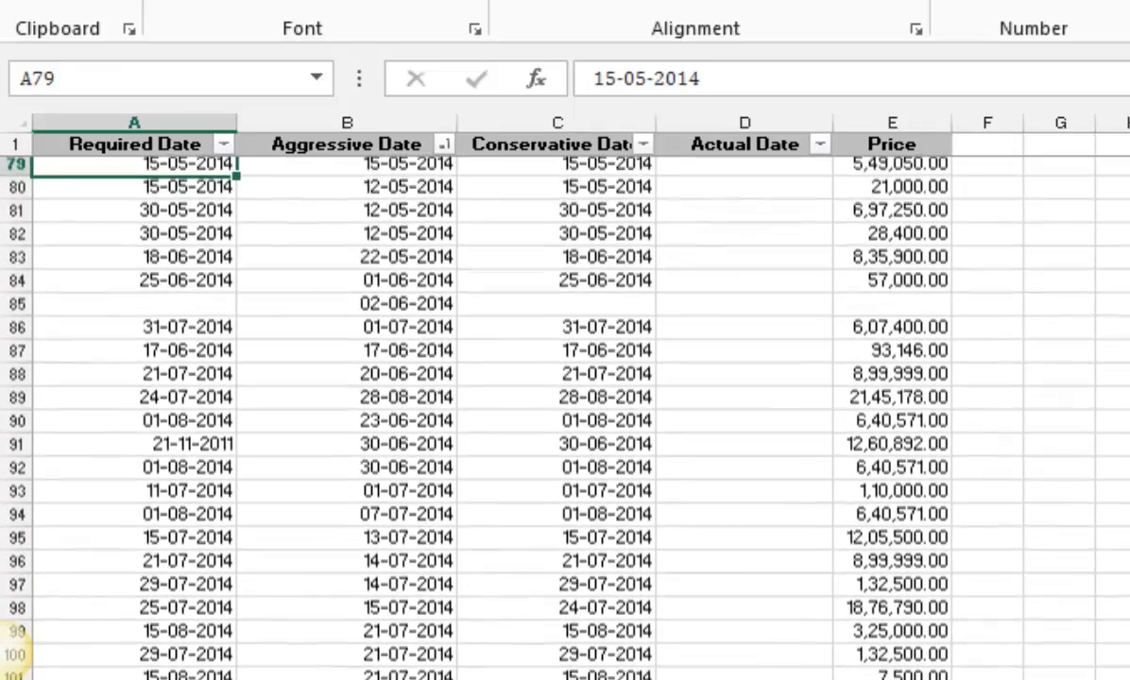
{"action": "key", "text": "ctrl+Up"}
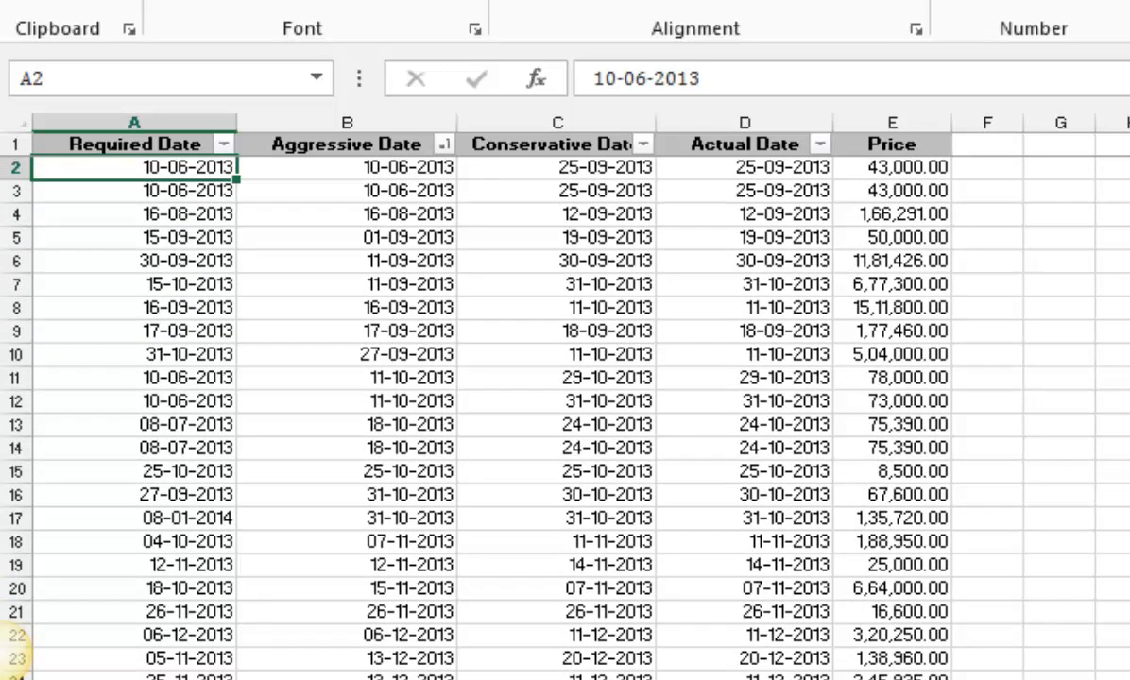
{"action": "key", "text": "Up"}
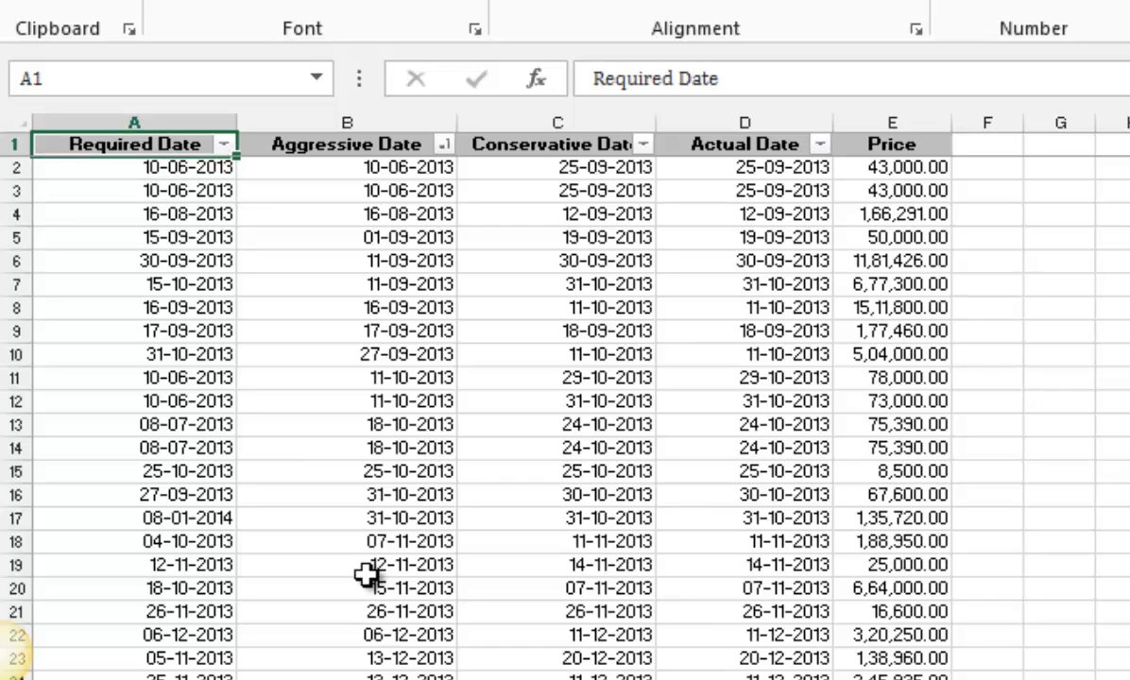
Open the ribbon customization options and list the commands not in the ribbon.
{"action": "left_click", "coordinate": [31, 0]}
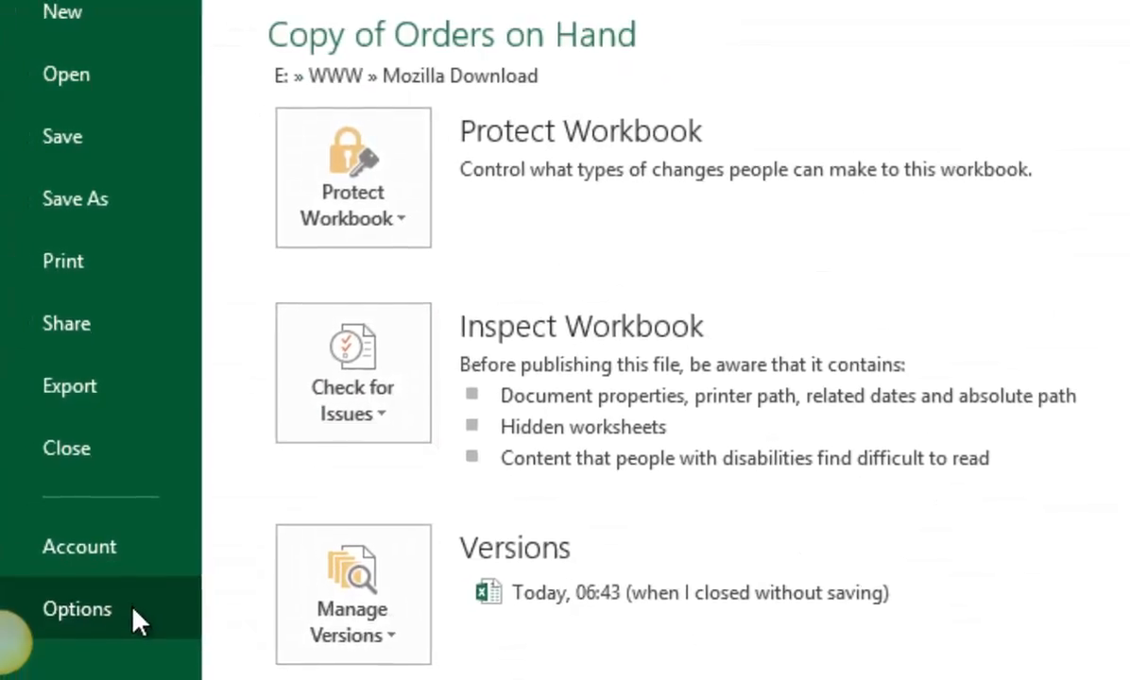
{"action": "left_click", "coordinate": [139, 615]}
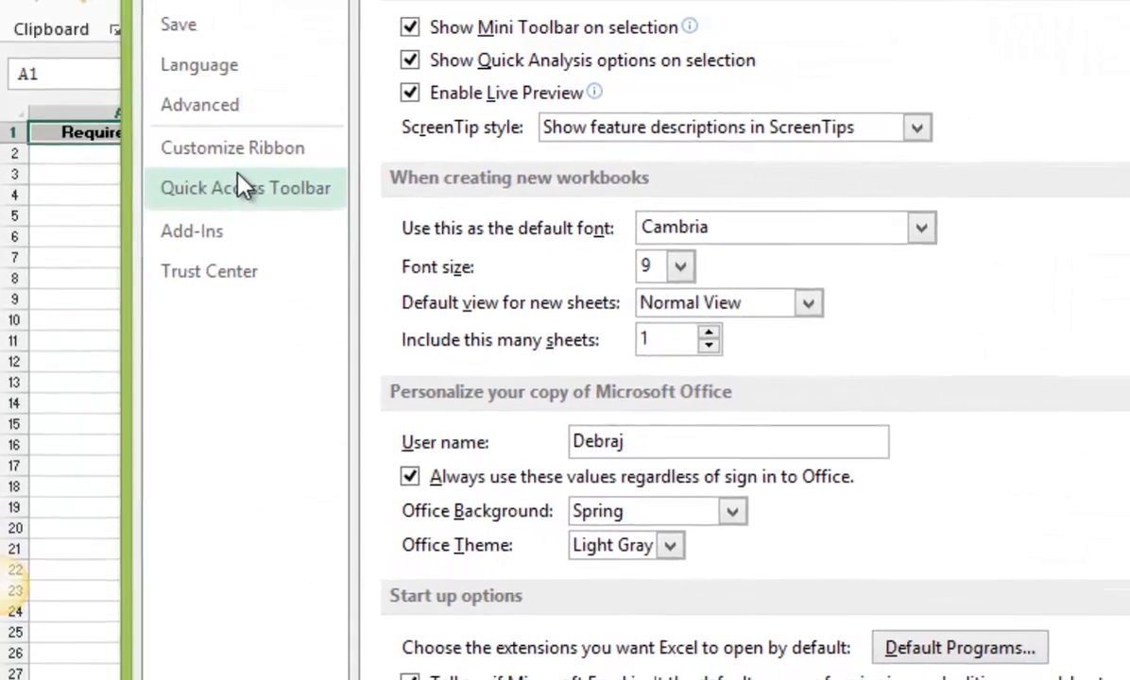
{"action": "left_click", "coordinate": [241, 160]}
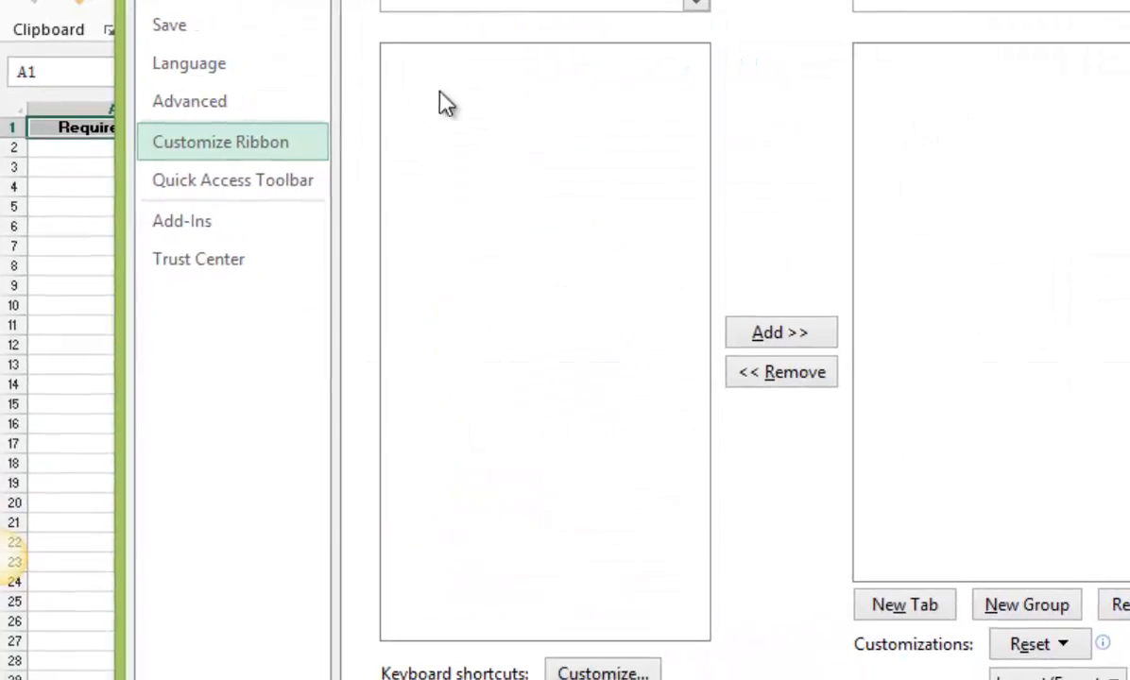
{"action": "left_click", "coordinate": [548, 10]}
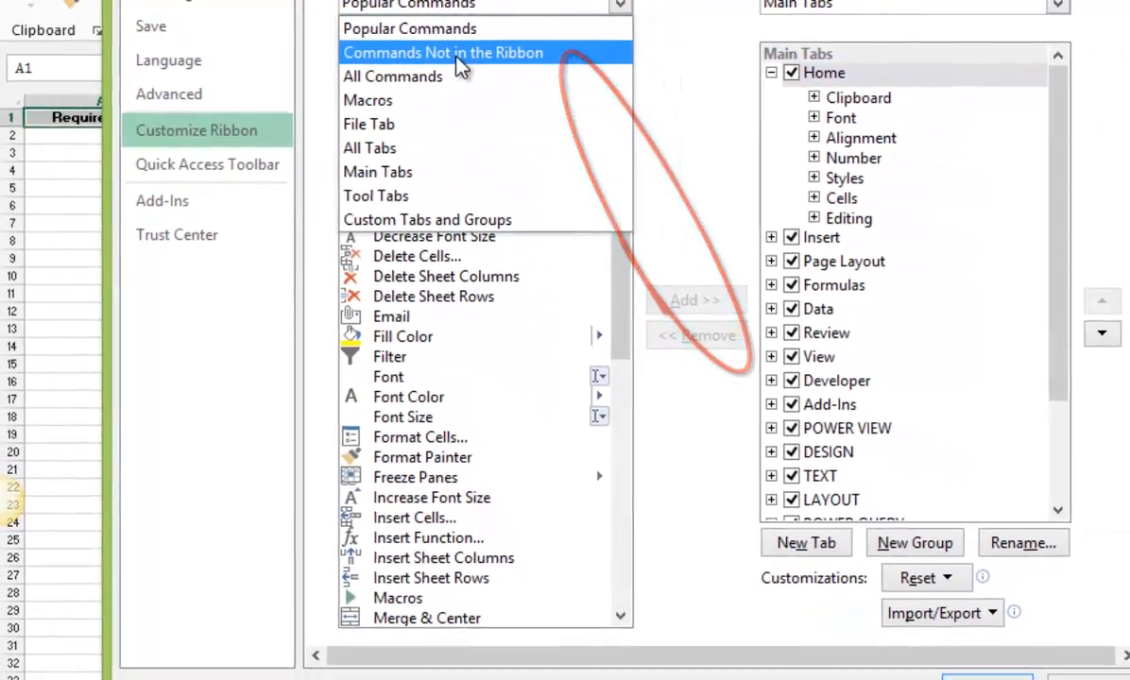
{"action": "left_click", "coordinate": [463, 56]}
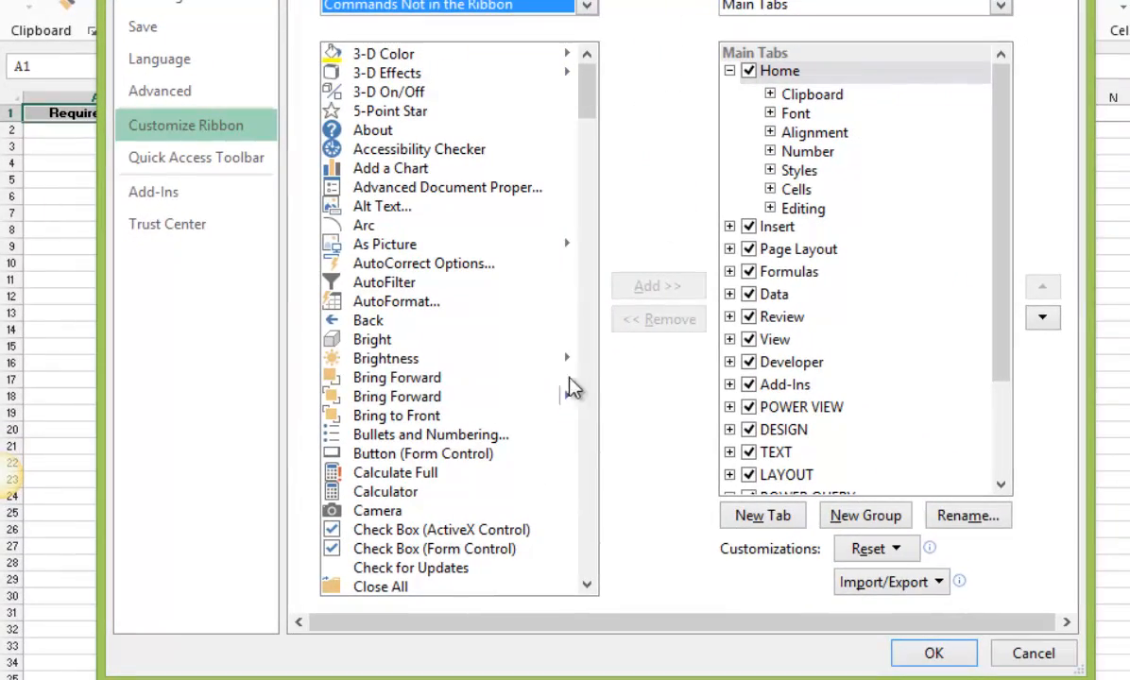
Locate the PivotTable and PivotChart Wizard command in the list, and leave the options without changing the ribbon.
{"action": "left_click", "coordinate": [504, 363]}
{"action": "key", "text": "p"}
{"action": "key", "text": "i"}
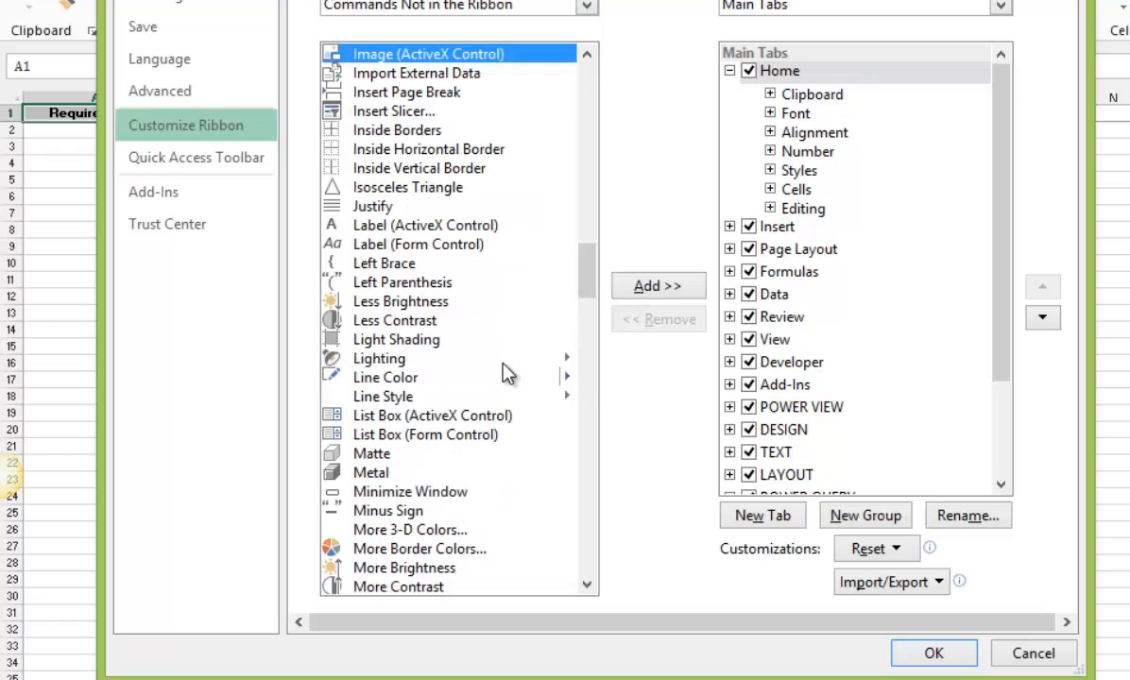
{"action": "key", "text": "v"}
{"action": "left_click", "coordinate": [582, 503]}
{"action": "key", "text": "p"}
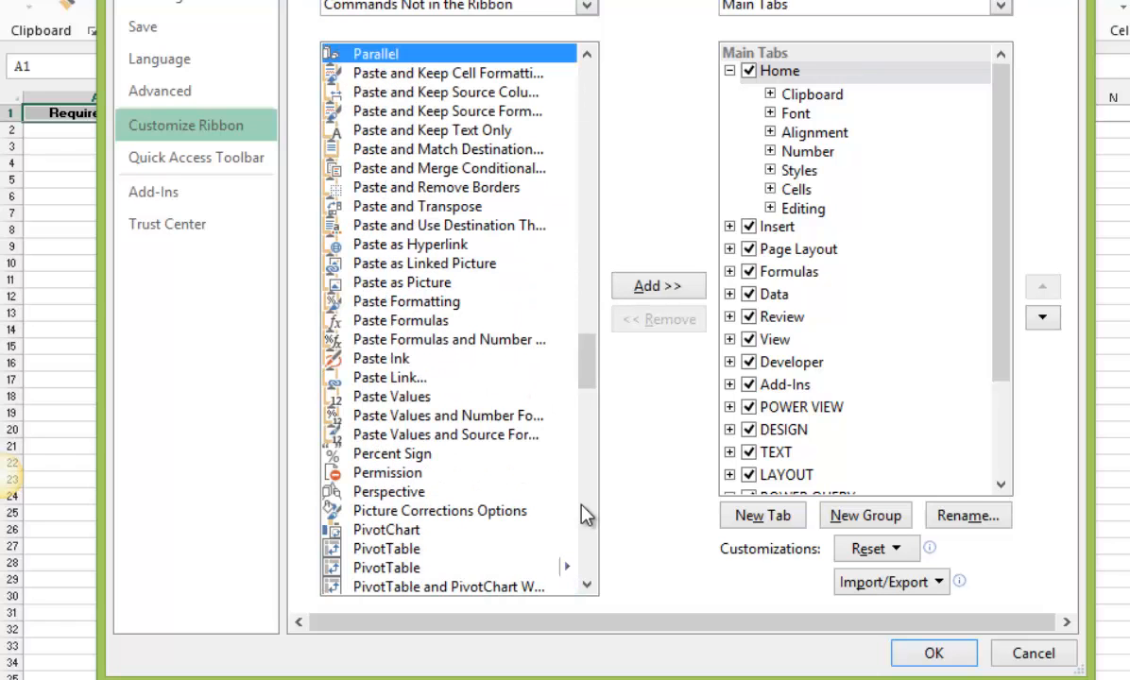
{"action": "scroll", "coordinate": [584, 402], "scroll_direction": "down", "scroll_amount": 1}
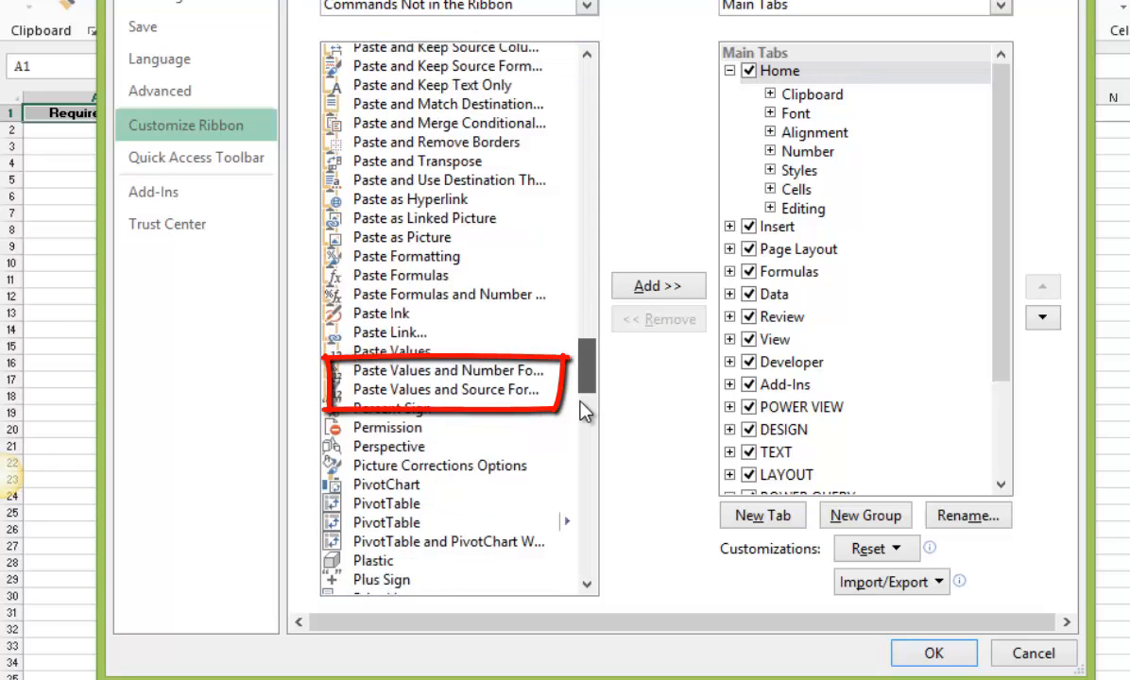
{"action": "scroll", "coordinate": [584, 408], "scroll_direction": "down", "scroll_amount": 3}
{"action": "left_click", "coordinate": [500, 378]}
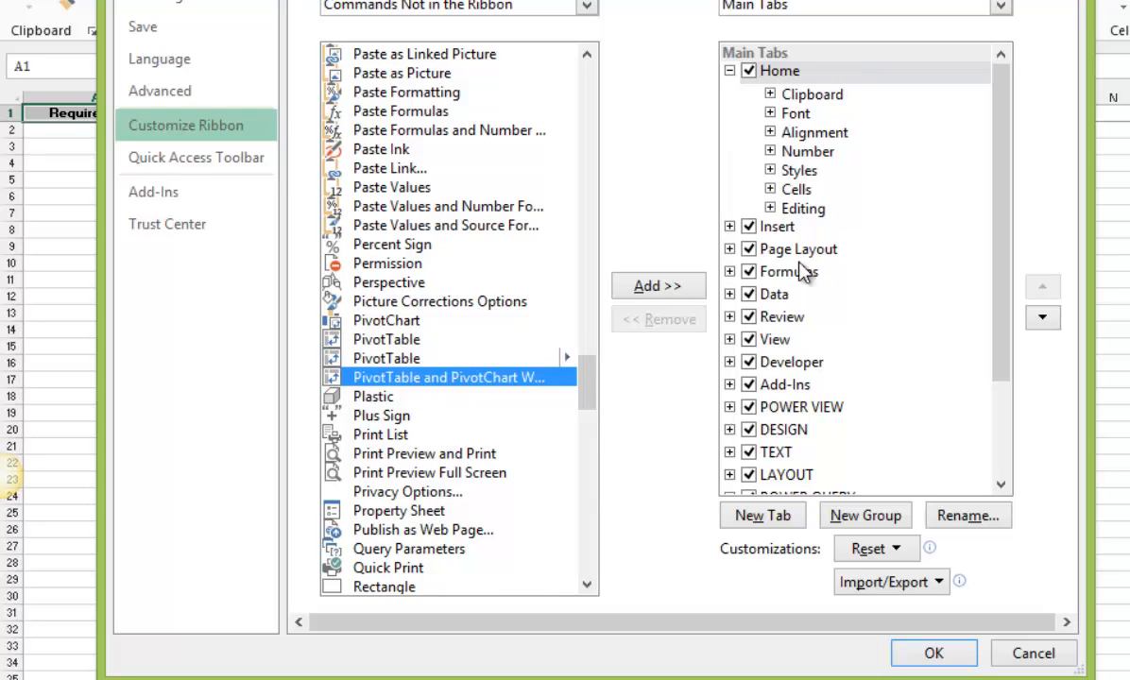
{"action": "left_click", "coordinate": [1032, 652]}
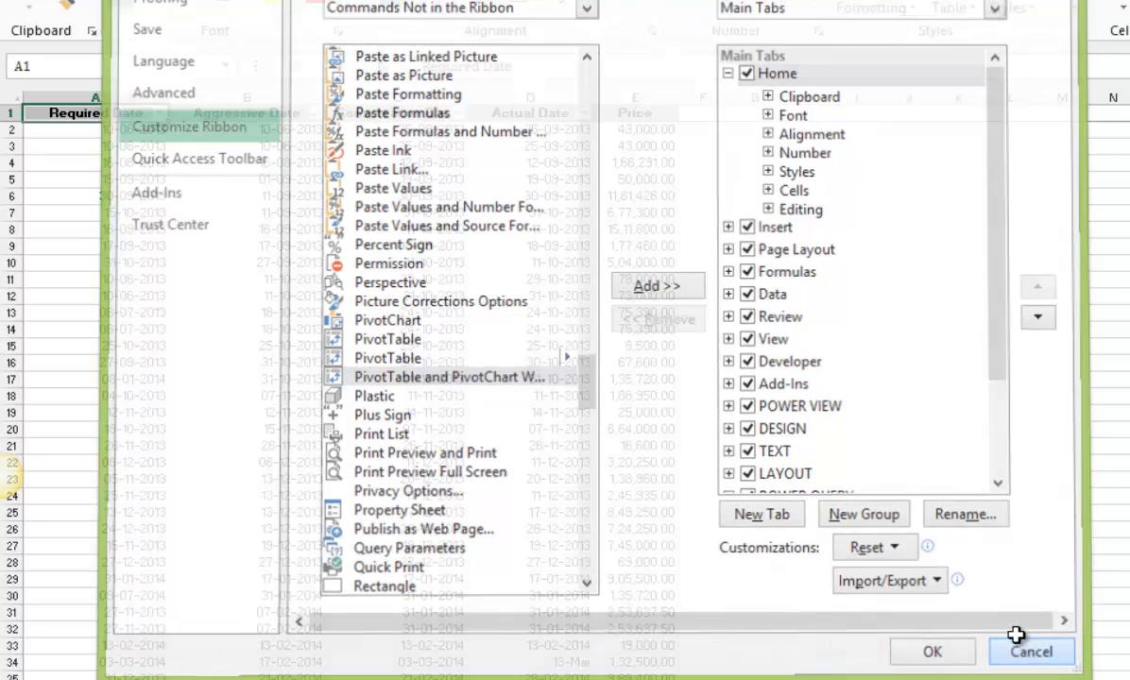
Select an Aggressive Date entry near the top of the orders data and start the PivotTable and PivotChart Wizard.
{"action": "left_click", "coordinate": [860, 479]}
{"action": "left_click", "coordinate": [1086, 37]}
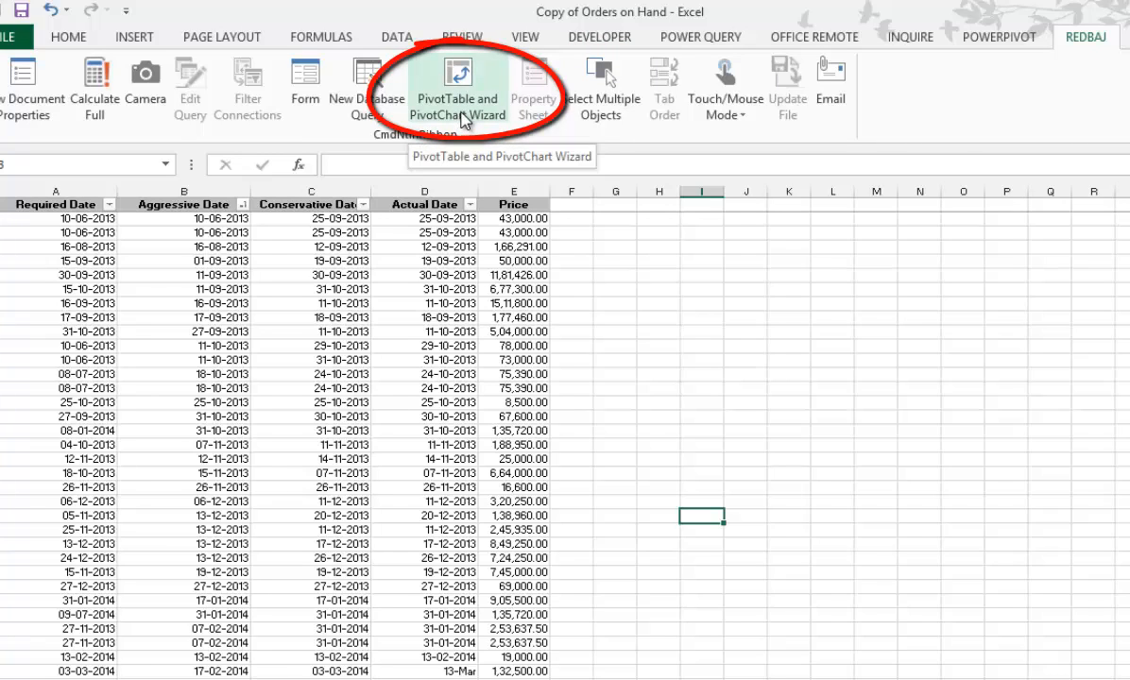
{"action": "left_click", "coordinate": [274, 306]}
{"action": "key", "text": "shift+Left"}
{"action": "key", "text": "shift+Left"}
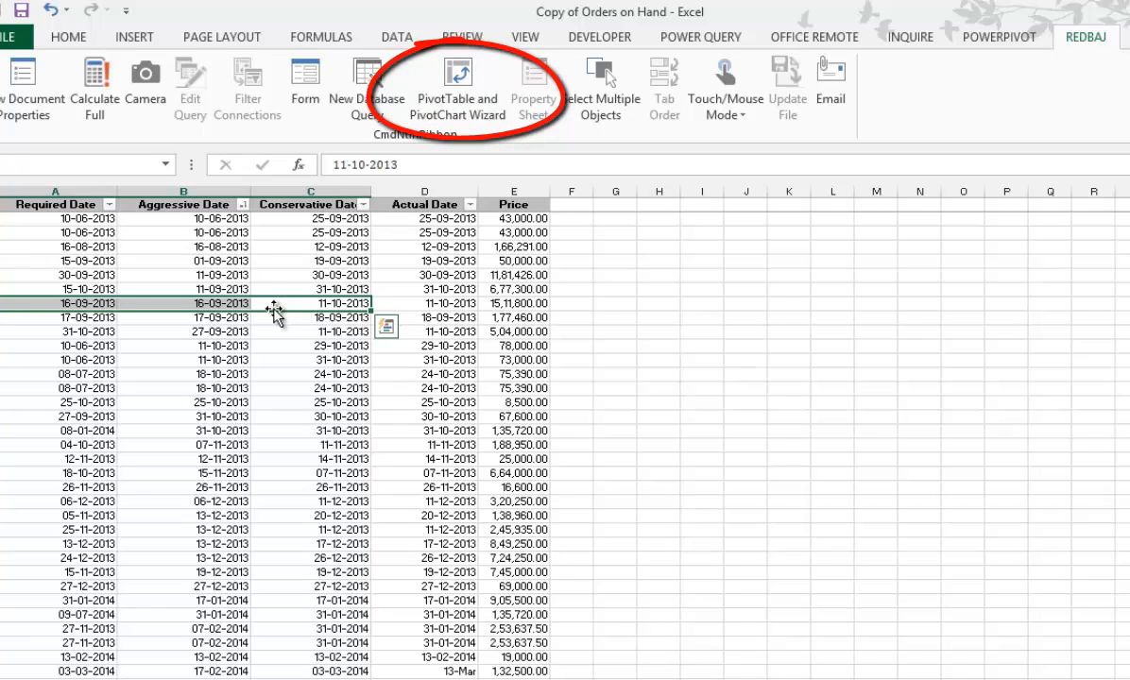
{"action": "key", "text": "ctrl+Home"}
{"action": "key", "text": "Down"}
{"action": "key", "text": "Right"}
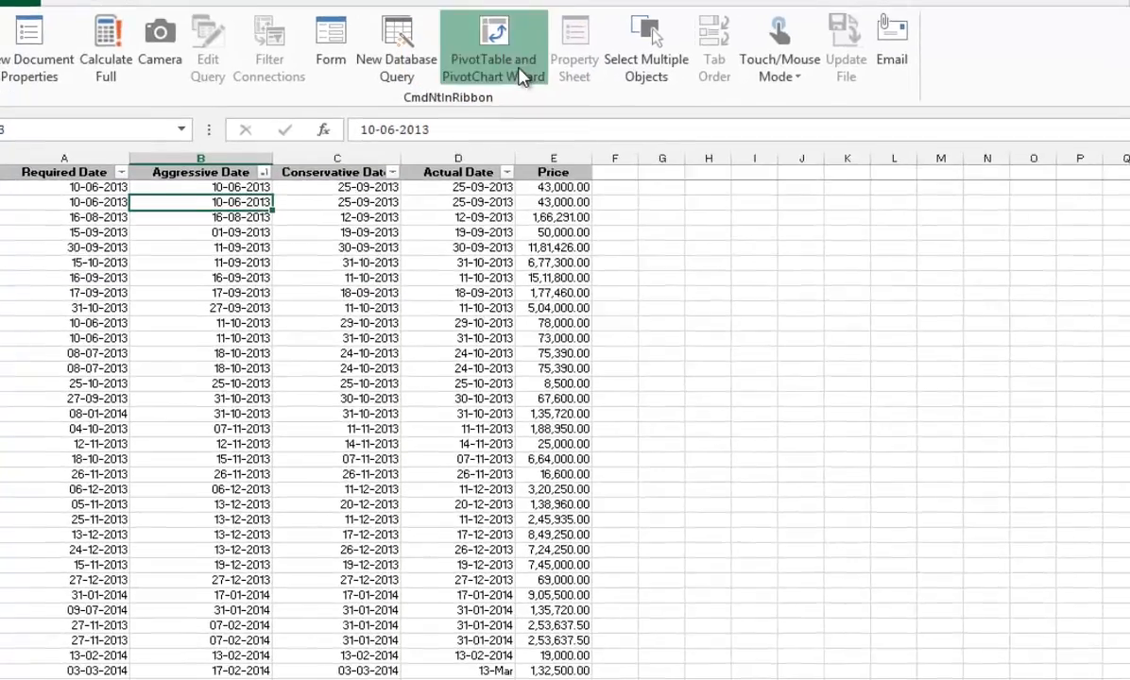
{"action": "left_click", "coordinate": [480, 110]}
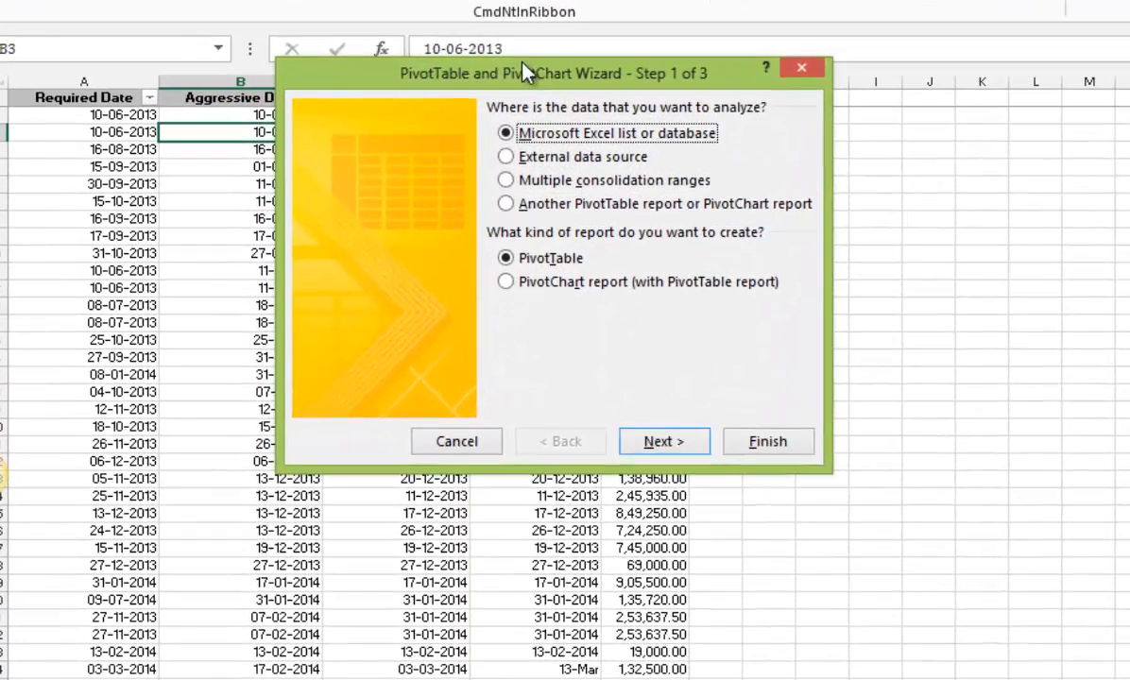
Choose a PivotTable from multiple consolidation ranges, with the page fields created manually.
{"action": "mouse_move", "coordinate": [526, 73]}
{"action": "left_mouse_down"}
{"action": "mouse_move", "coordinate": [449, 192]}
{"action": "mouse_move", "coordinate": [413, 124]}
{"action": "left_mouse_up"}
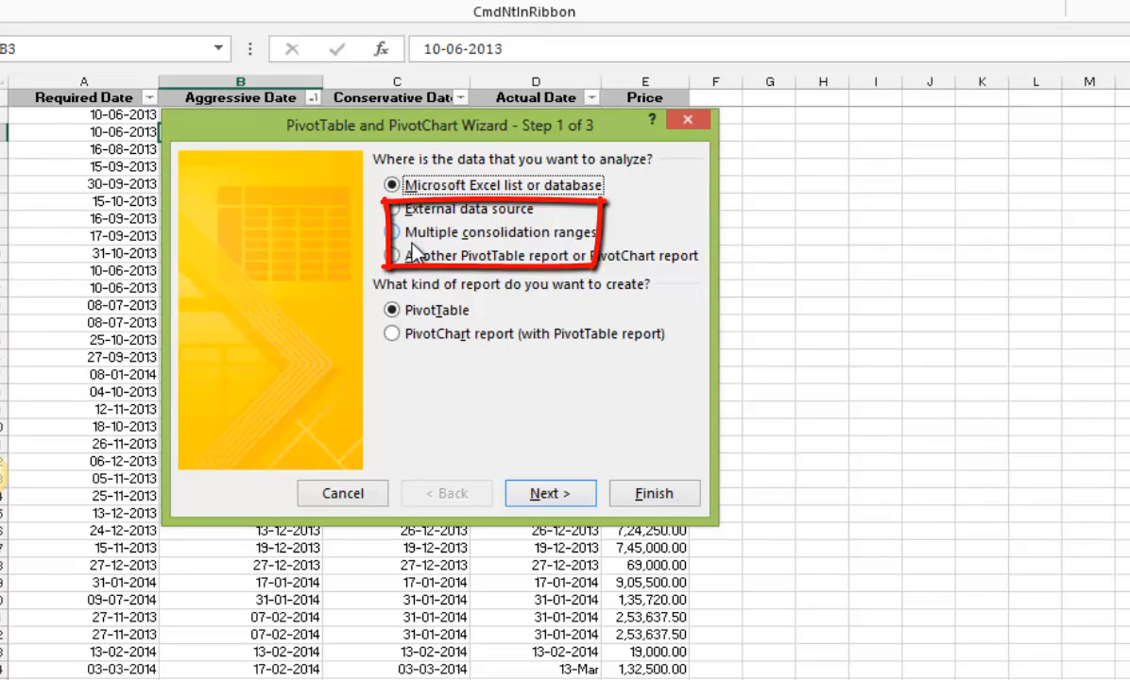
{"action": "left_click", "coordinate": [390, 231]}
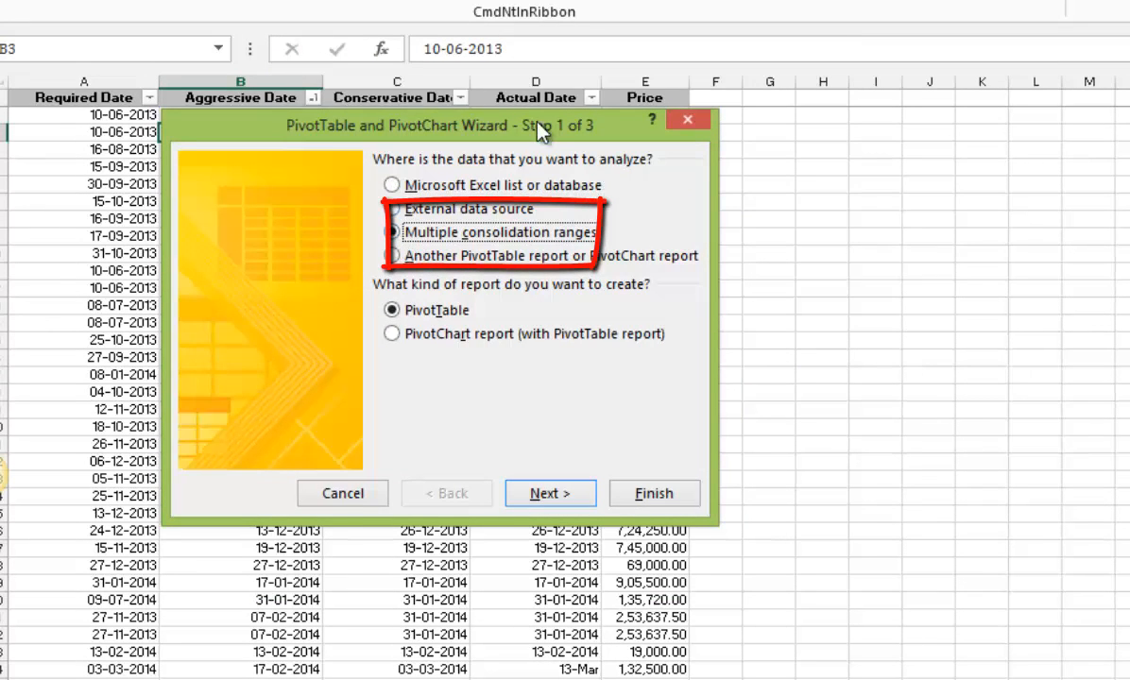
{"action": "left_click_drag", "start_coordinate": [444, 124], "coordinate": [954, 210]}
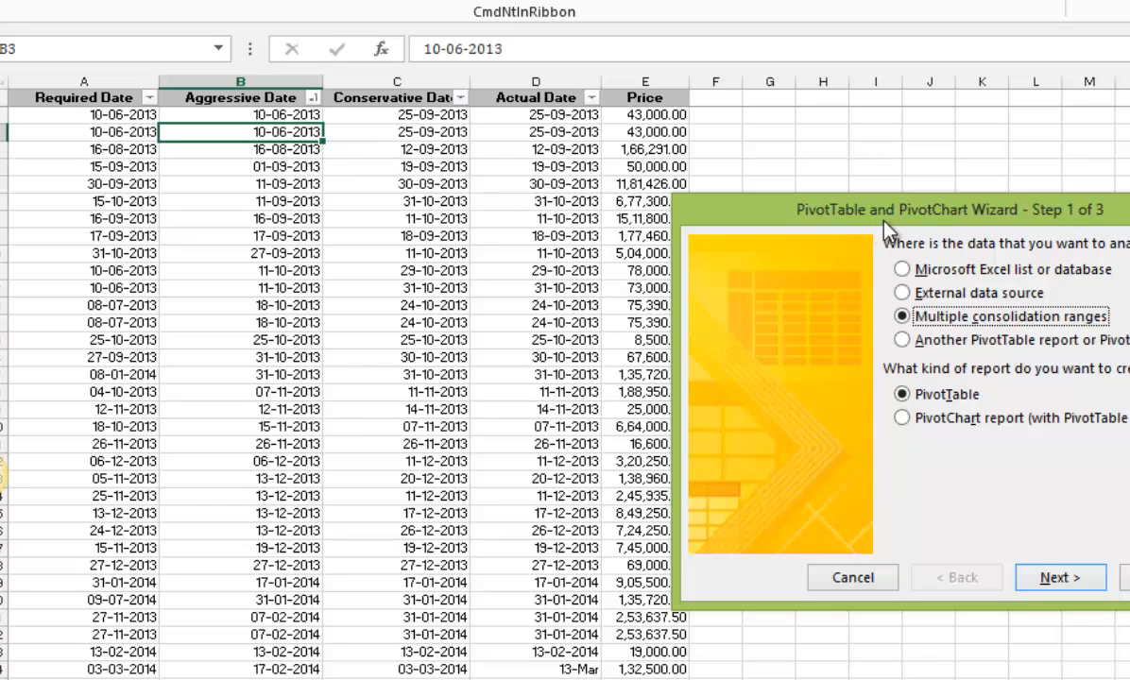
{"action": "left_click_drag", "start_coordinate": [792, 196], "coordinate": [537, 149]}
{"action": "left_click", "coordinate": [751, 525]}
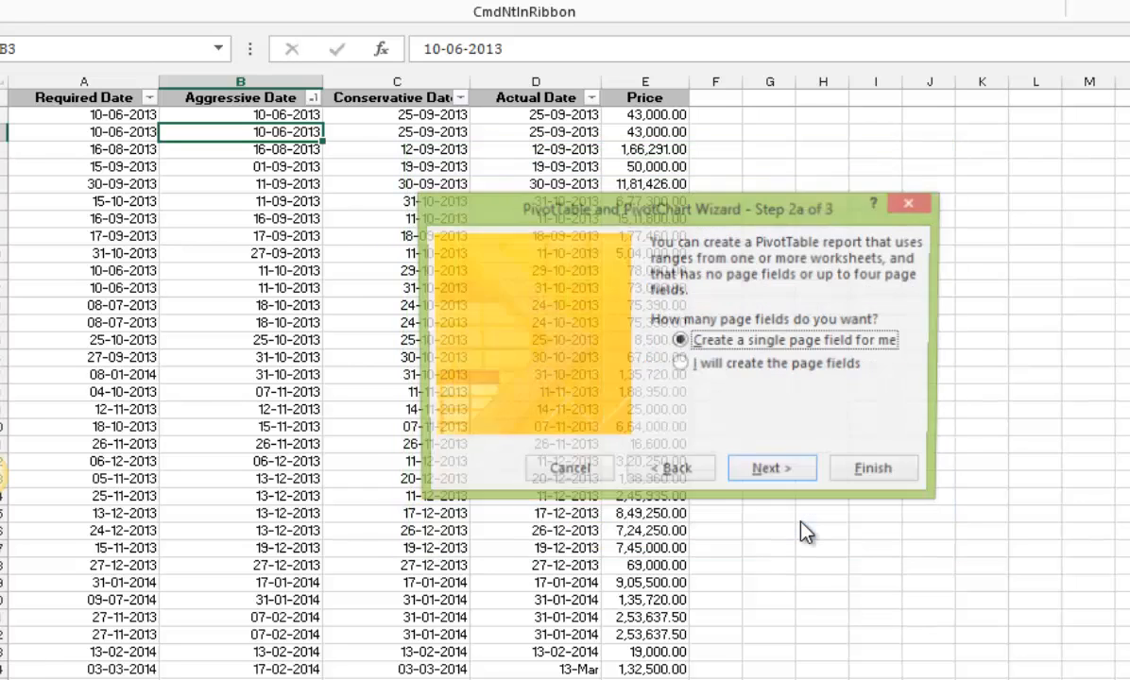
{"action": "left_click", "coordinate": [734, 373]}
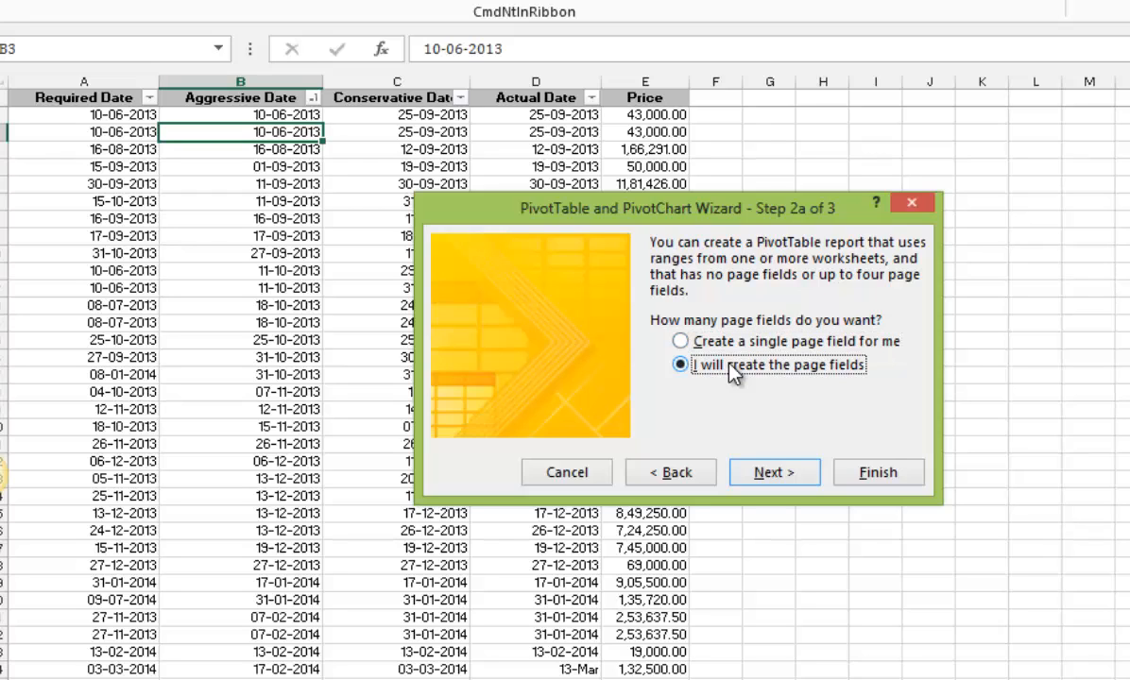
{"action": "left_click", "coordinate": [780, 474]}
{"action": "left_click", "coordinate": [545, 168]}
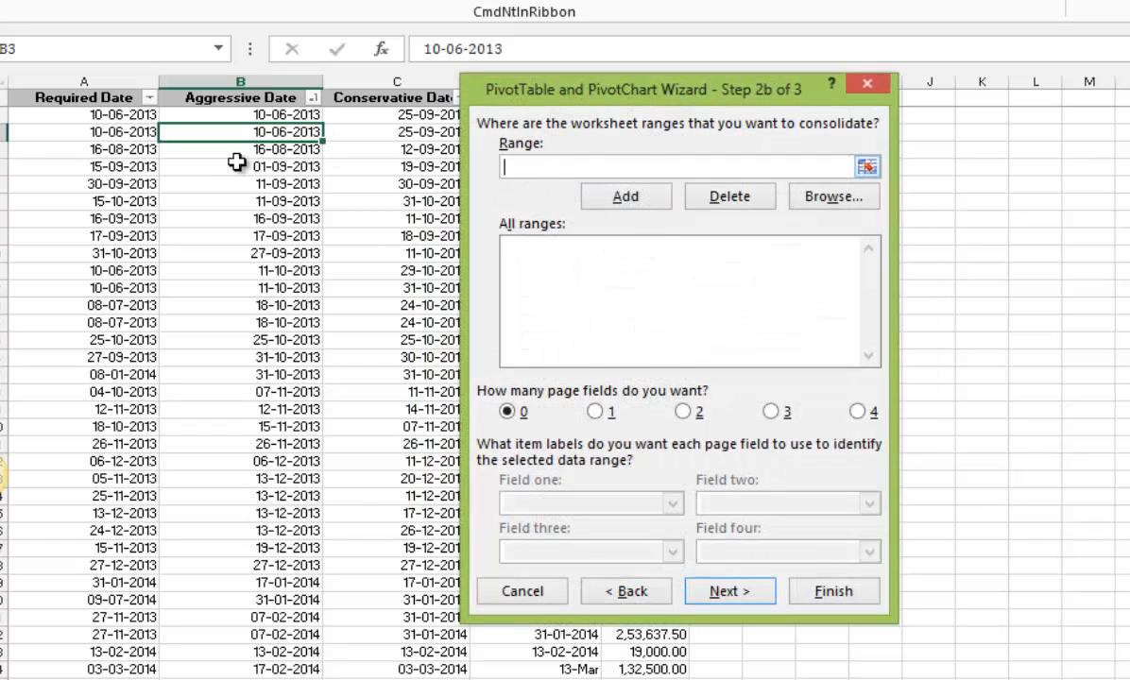
{"action": "left_click", "coordinate": [210, 168]}
{"action": "key", "text": "ctrl+shift+Home"}
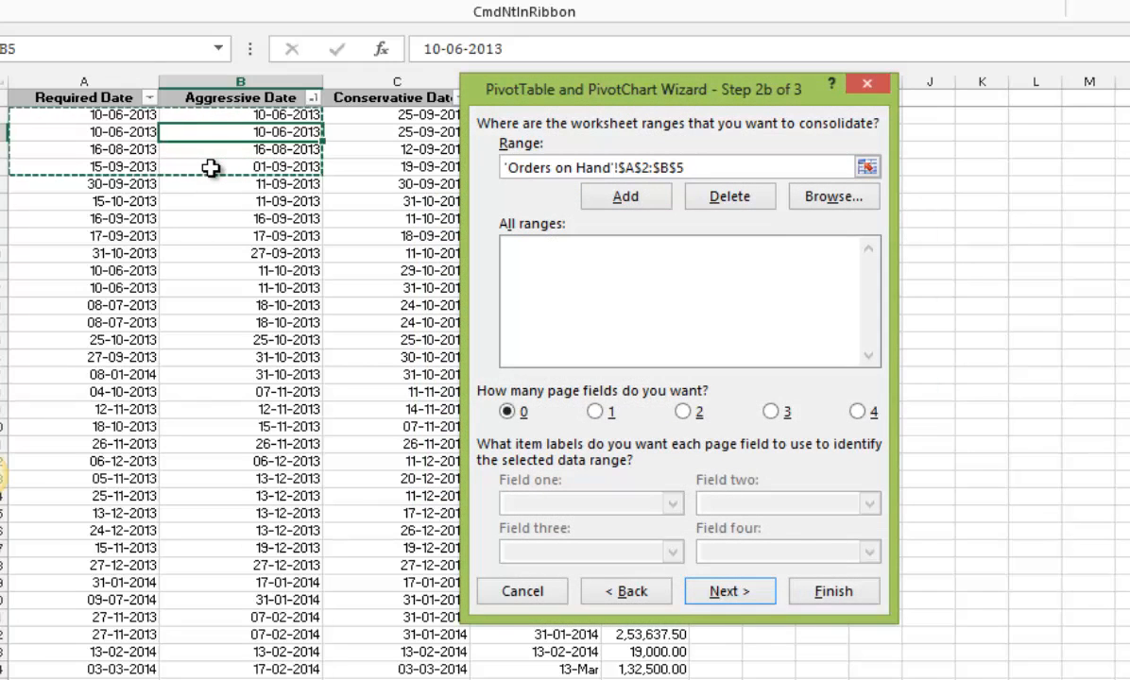
{"action": "key", "text": "ctrl+Home"}
{"action": "key", "text": "Up"}
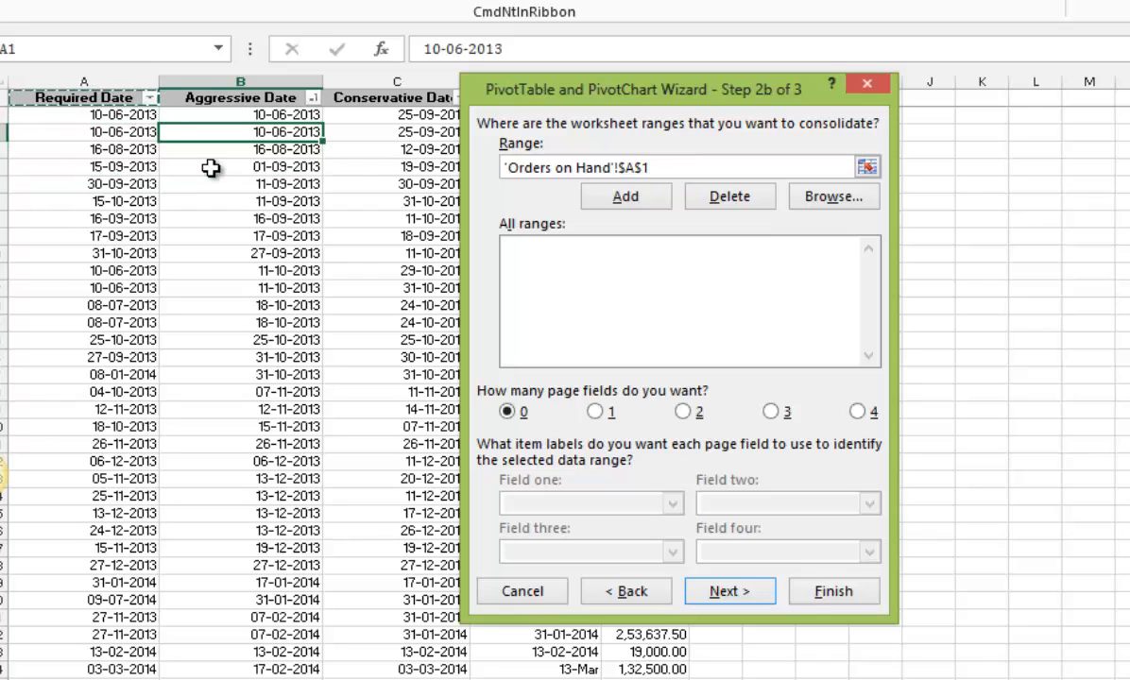
{"action": "key", "text": "ctrl+shift+Right"}
{"action": "key", "text": "ctrl+shift+Down"}
{"action": "key", "text": "ctrl+shift+Down"}
{"action": "key", "text": "ctrl+shift+Down"}
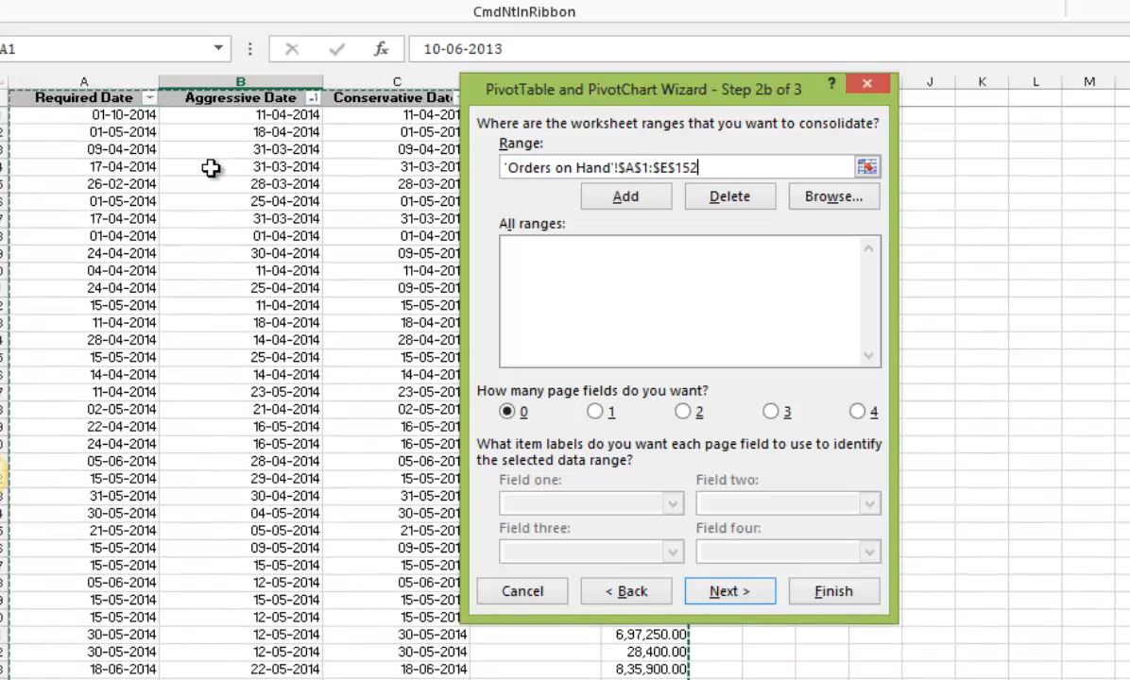
{"action": "key", "text": "ctrl+shift+Down"}
{"action": "key", "text": "ctrl+shift+Up"}
{"action": "key", "text": "ctrl+Down"}
{"action": "key", "text": "ctrl+Down"}
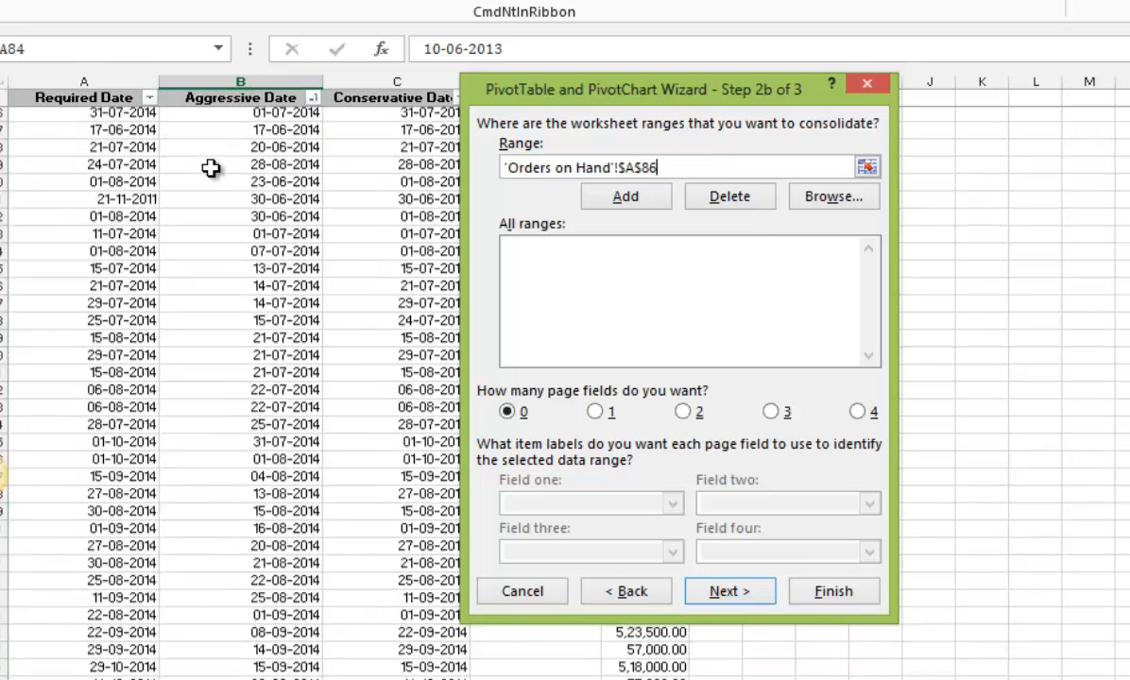
{"action": "key", "text": "ctrl+Down"}
{"action": "key", "text": "ctrl+Up"}
{"action": "key", "text": "ctrl+Up"}
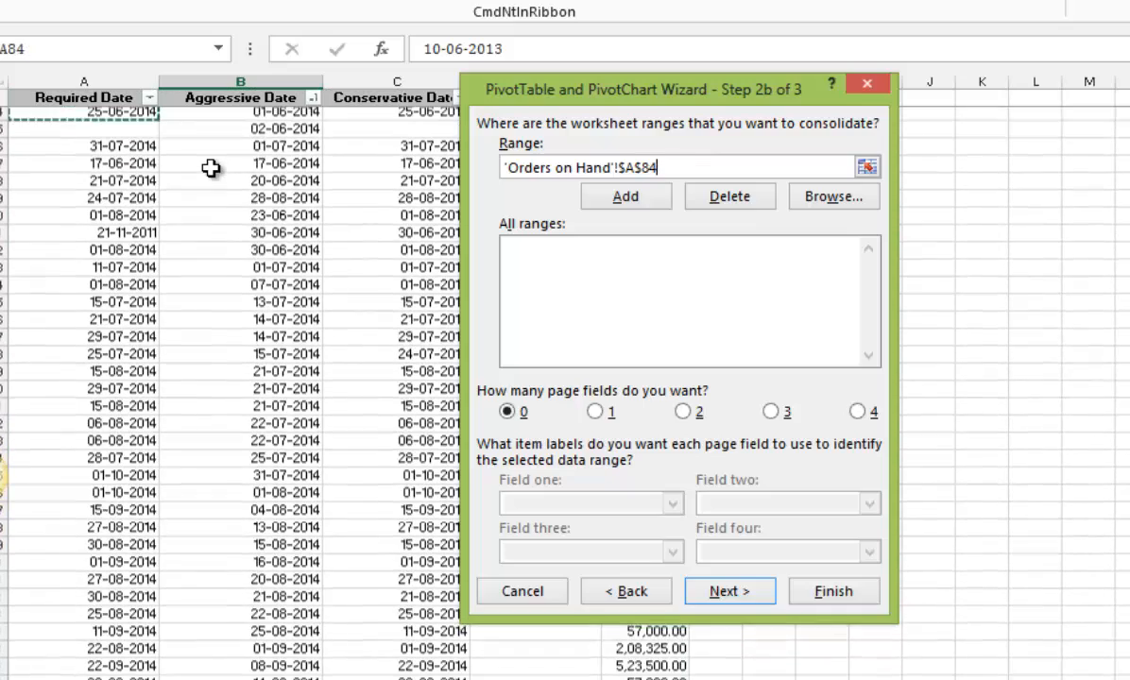
Select A1:E152 on the Orders on Hand sheet as the range to consolidate.
{"action": "key", "text": "ctrl+Home"}
{"action": "key", "text": "Up"}
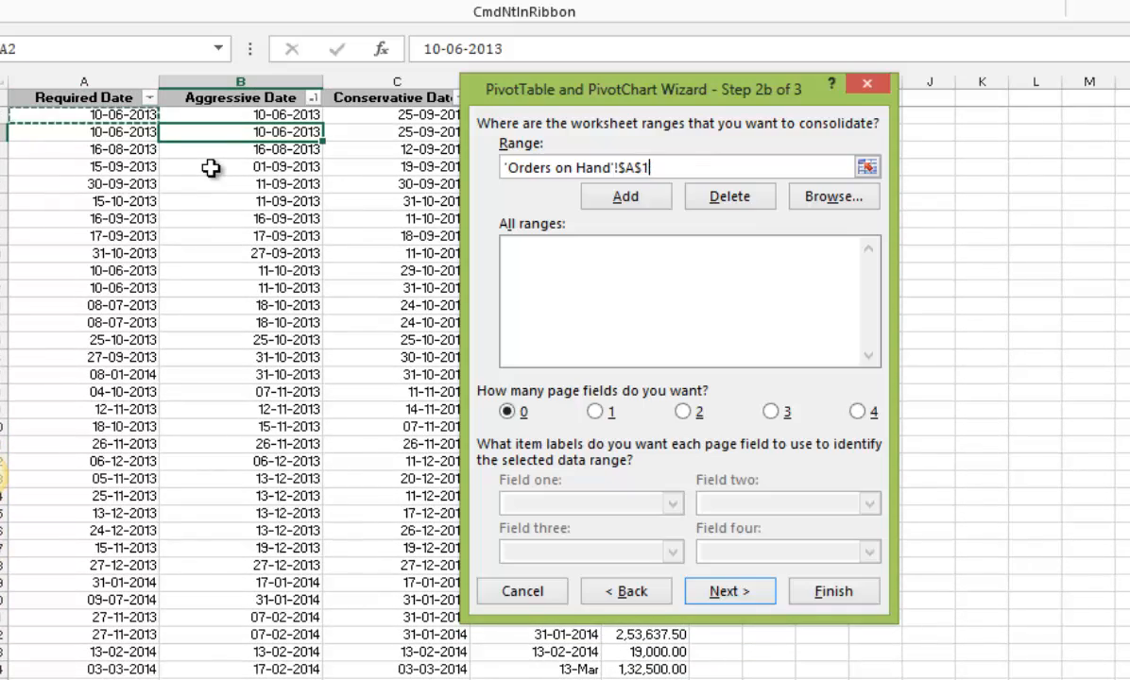
{"action": "key", "text": "ctrl+shift+Right"}
{"action": "key", "text": "ctrl+shift+Down"}
{"action": "key", "text": "ctrl+shift+Down"}
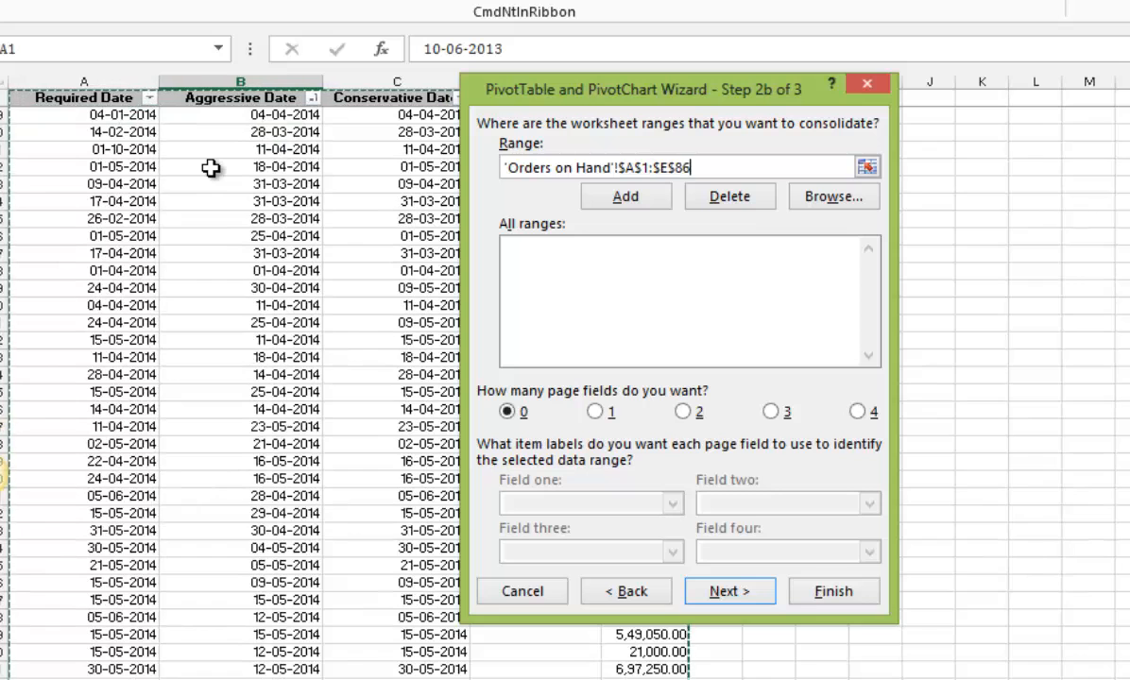
{"action": "key", "text": "ctrl+shift+Down"}
{"action": "key", "text": "shift+Up"}
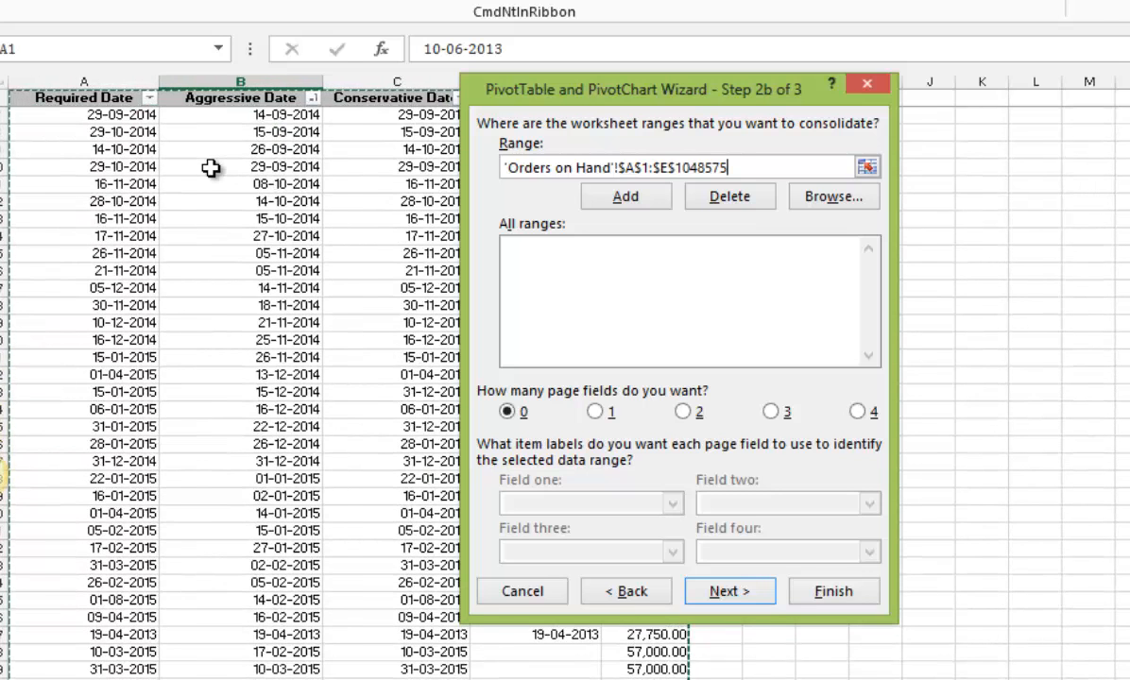
{"action": "key", "text": "ctrl+shift+Up"}
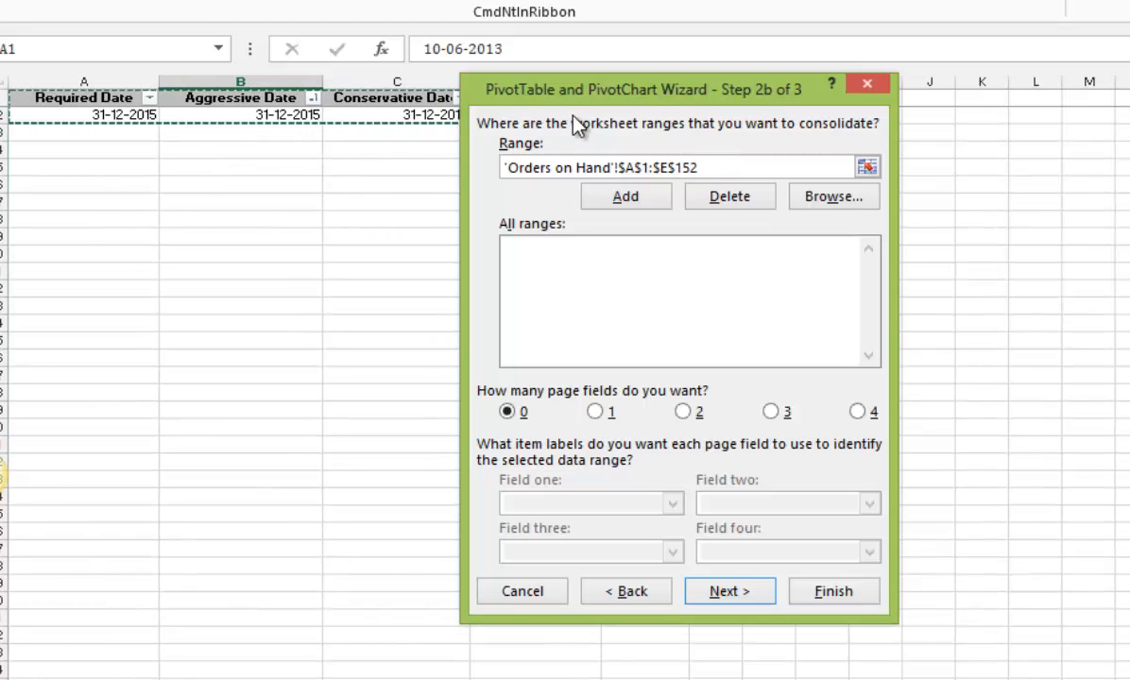
Extend the consolidation range to A1:E154 and add it to the list of all ranges.
{"action": "left_click_drag", "start_coordinate": [595, 101], "coordinate": [774, 315]}
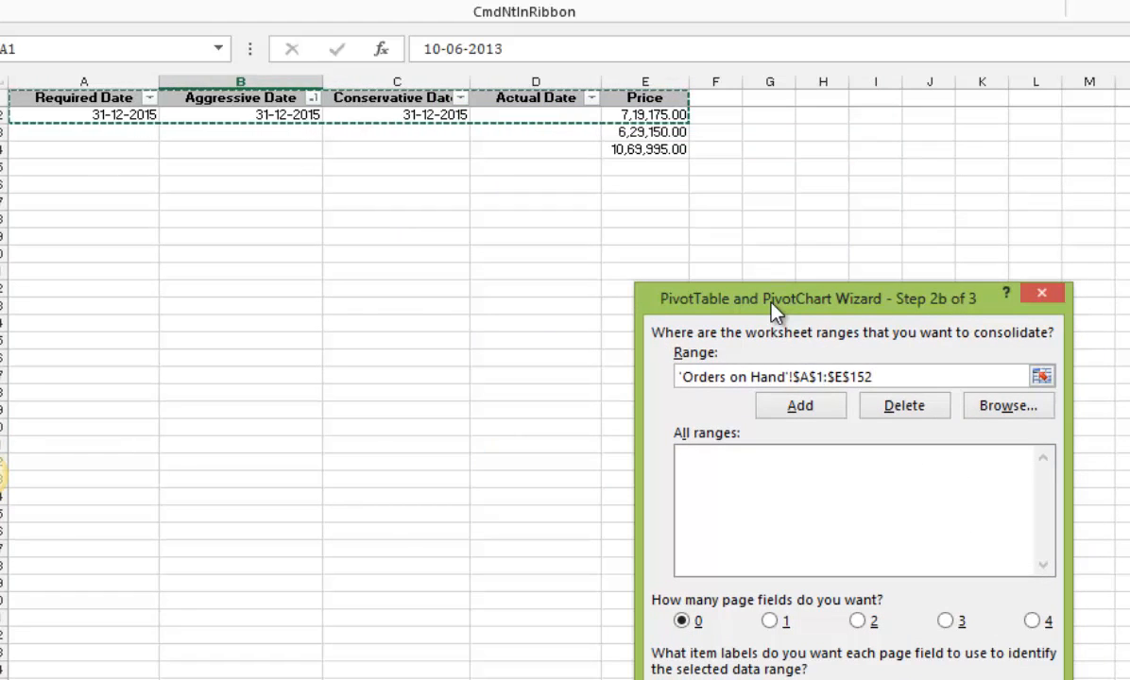
{"action": "key", "text": "shift+Down"}
{"action": "key", "text": "shift+Down"}
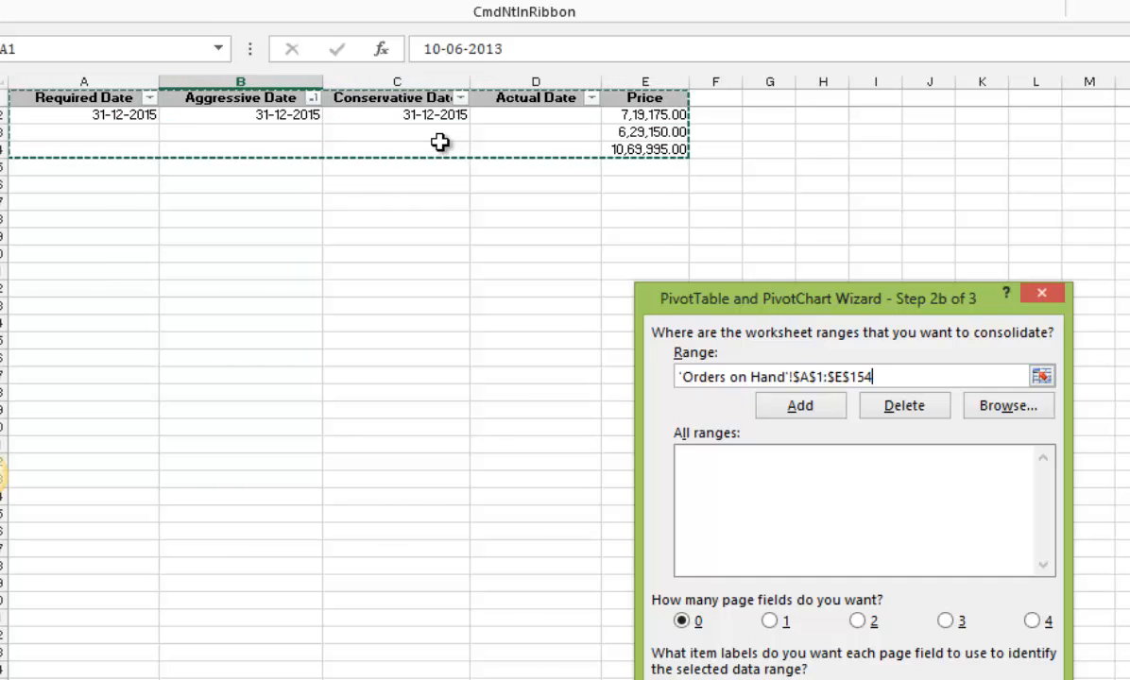
{"action": "left_click_drag", "start_coordinate": [790, 300], "coordinate": [619, 208]}
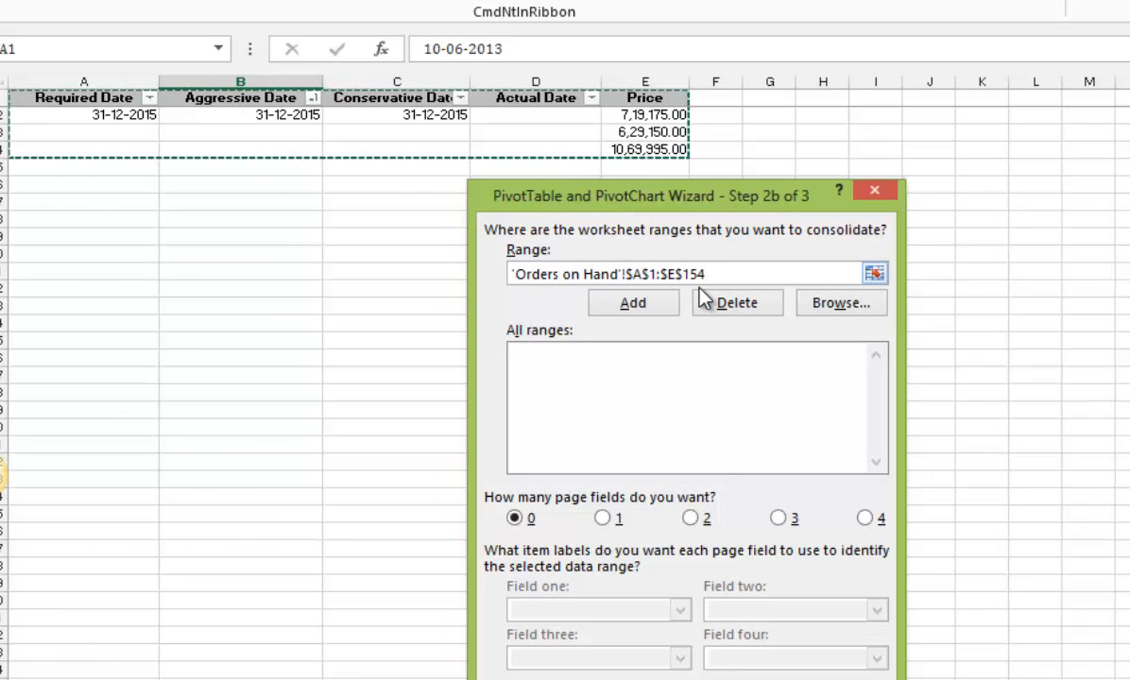
{"action": "left_click", "coordinate": [653, 312]}
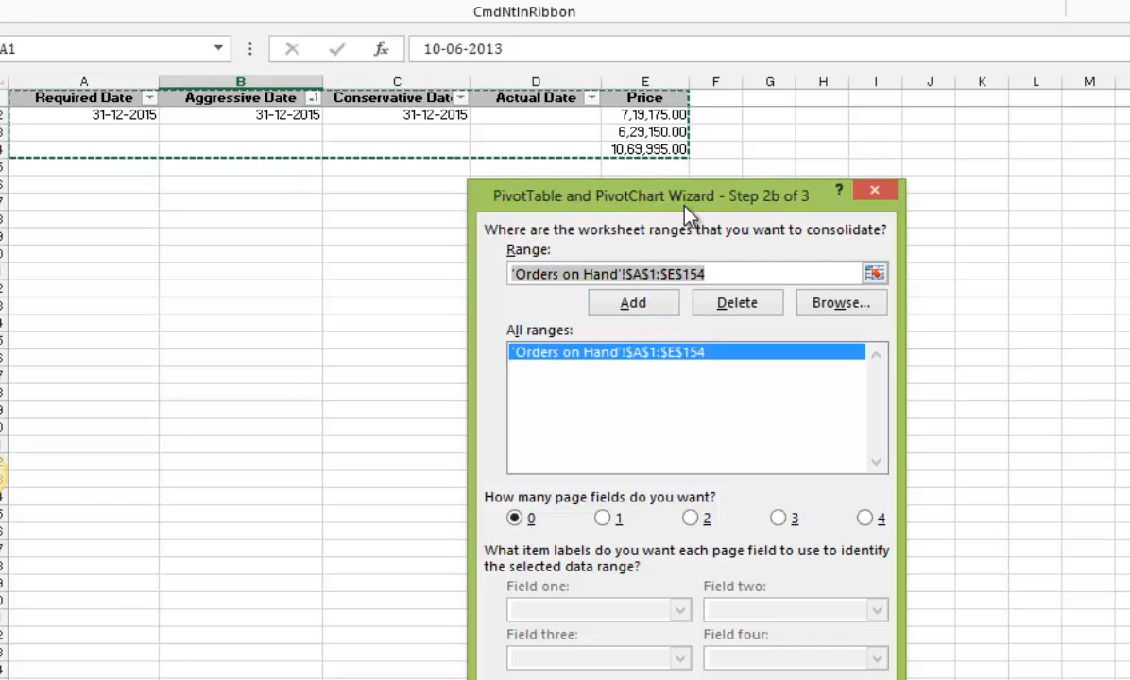
{"action": "left_click_drag", "start_coordinate": [682, 194], "coordinate": [654, 139]}
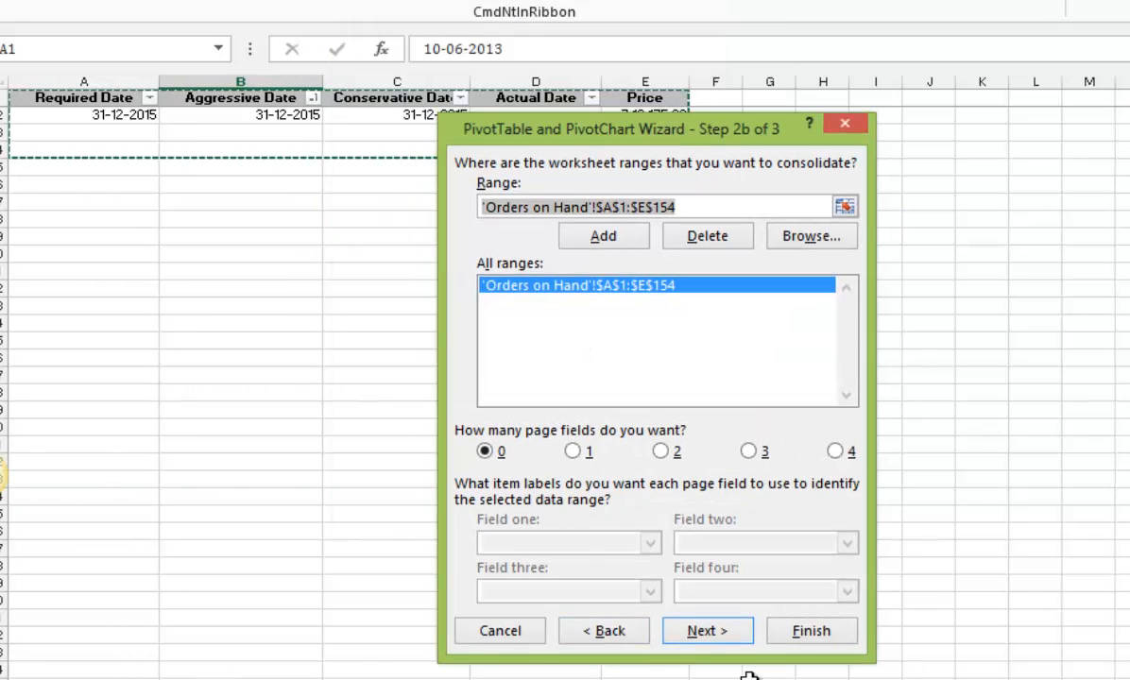
Create the PivotTable report on the existing worksheet "I want this in pivot format", starting at cell J1.
{"action": "left_click", "coordinate": [722, 641]}
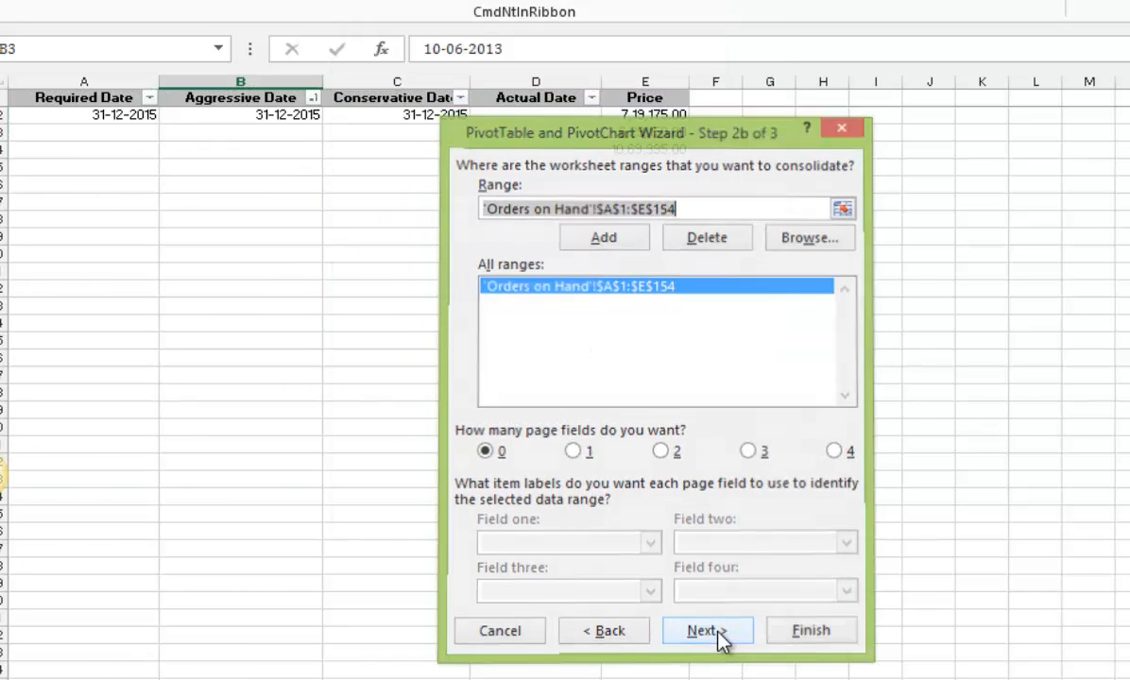
{"action": "left_click", "coordinate": [709, 512]}
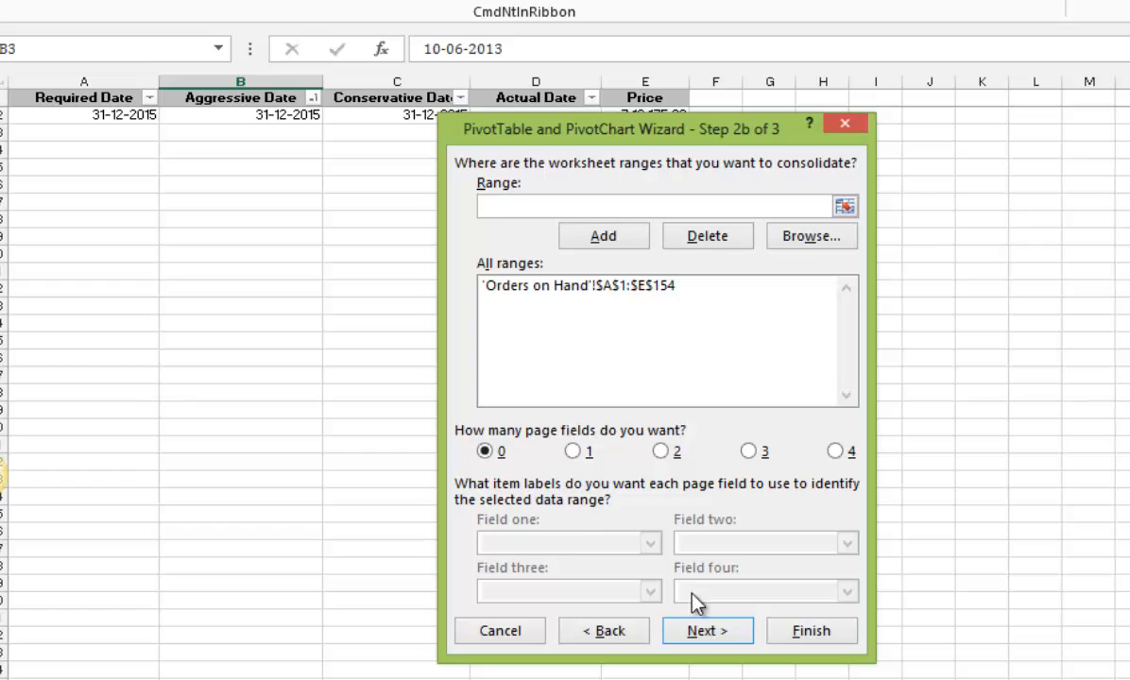
{"action": "left_click", "coordinate": [697, 625]}
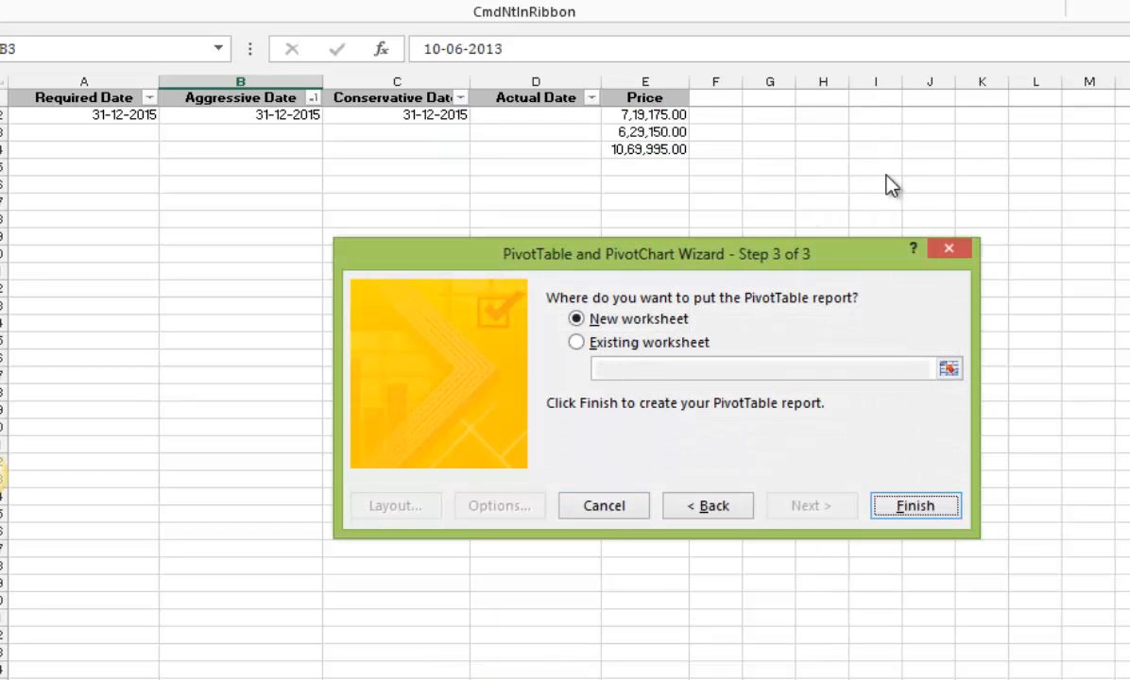
{"action": "left_click", "coordinate": [648, 344]}
{"action": "left_click", "coordinate": [245, 676]}
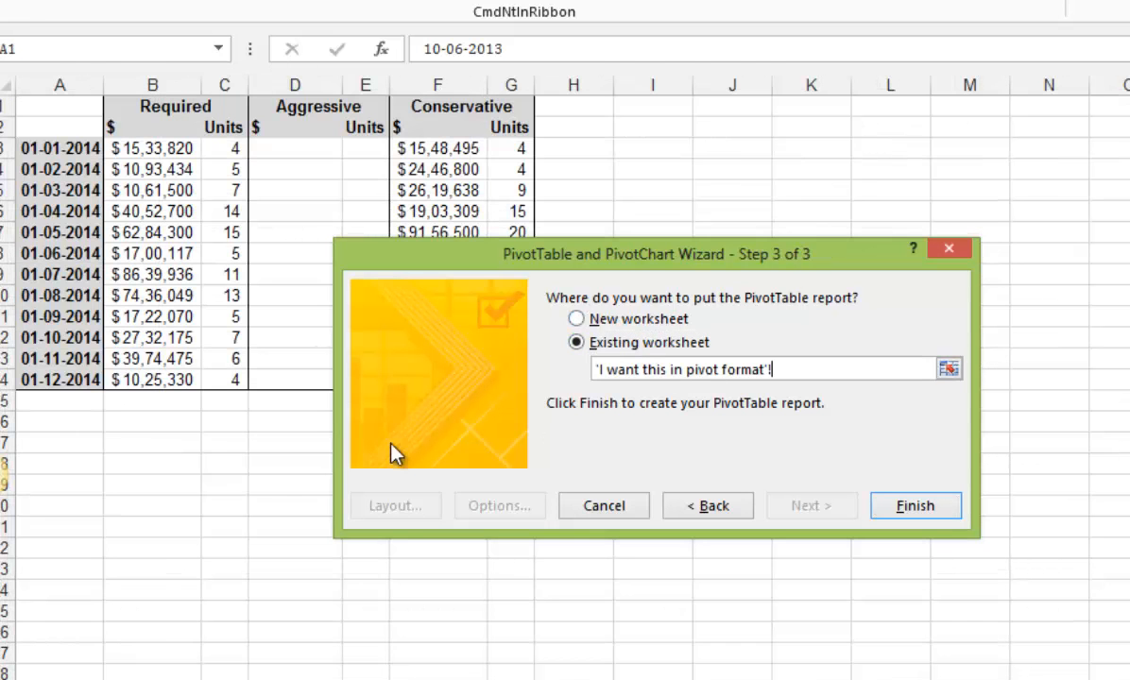
{"action": "left_click", "coordinate": [708, 108]}
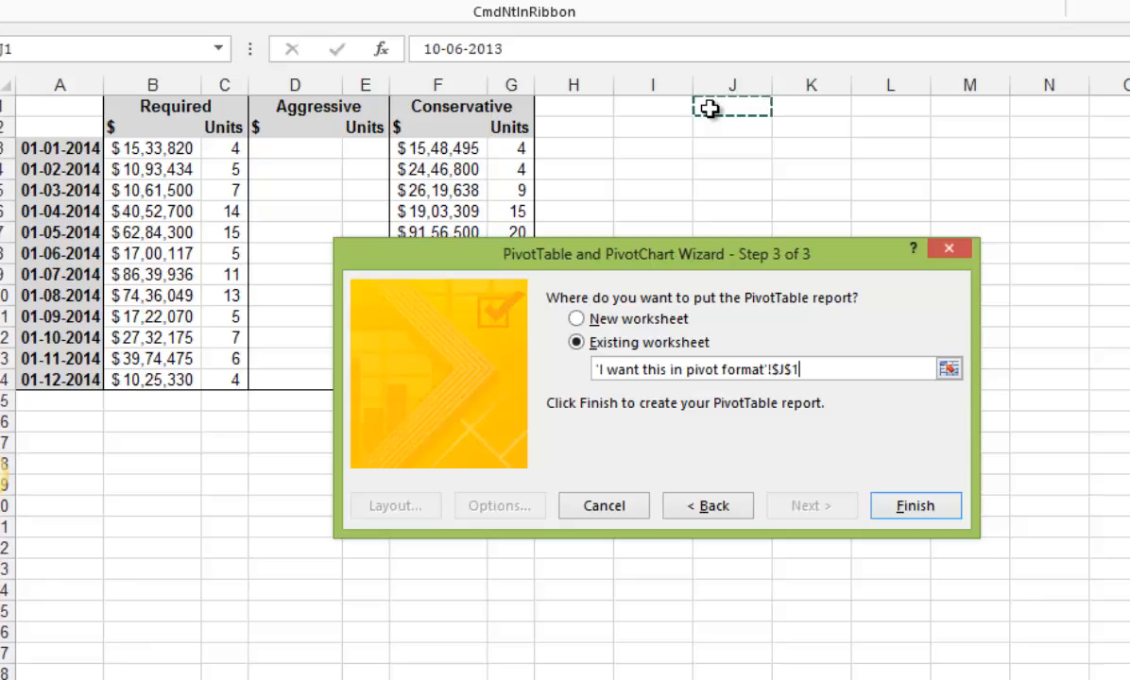
{"action": "left_click", "coordinate": [913, 507]}
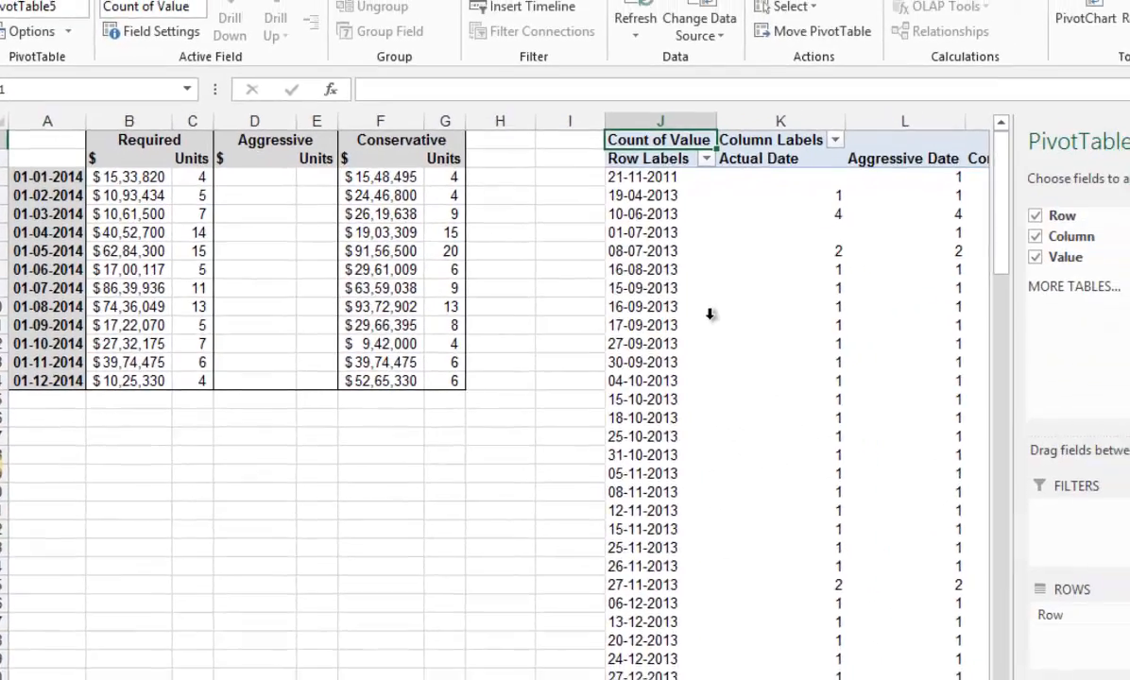
Examine the new PivotTable's layout from the row dates across all columns to the Grand Total.
{"action": "left_click", "coordinate": [811, 307]}
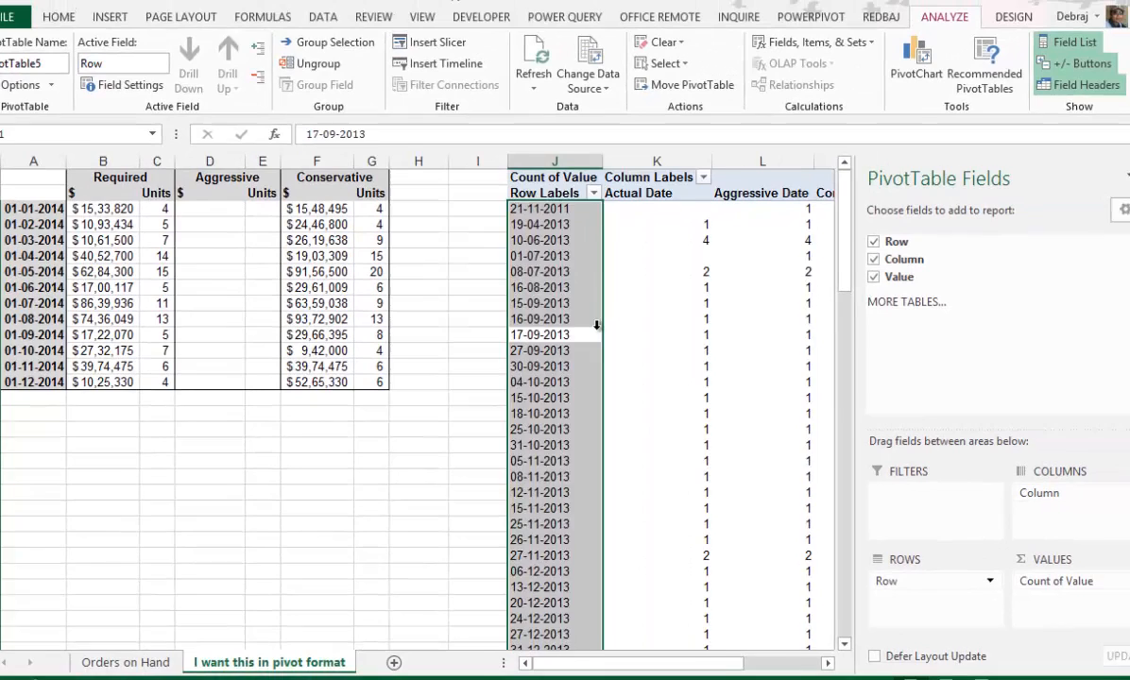
{"action": "key", "text": "Right"}
{"action": "key", "text": "Right"}
{"action": "key", "text": "Right"}
{"action": "key", "text": "Right"}
{"action": "key", "text": "Right"}
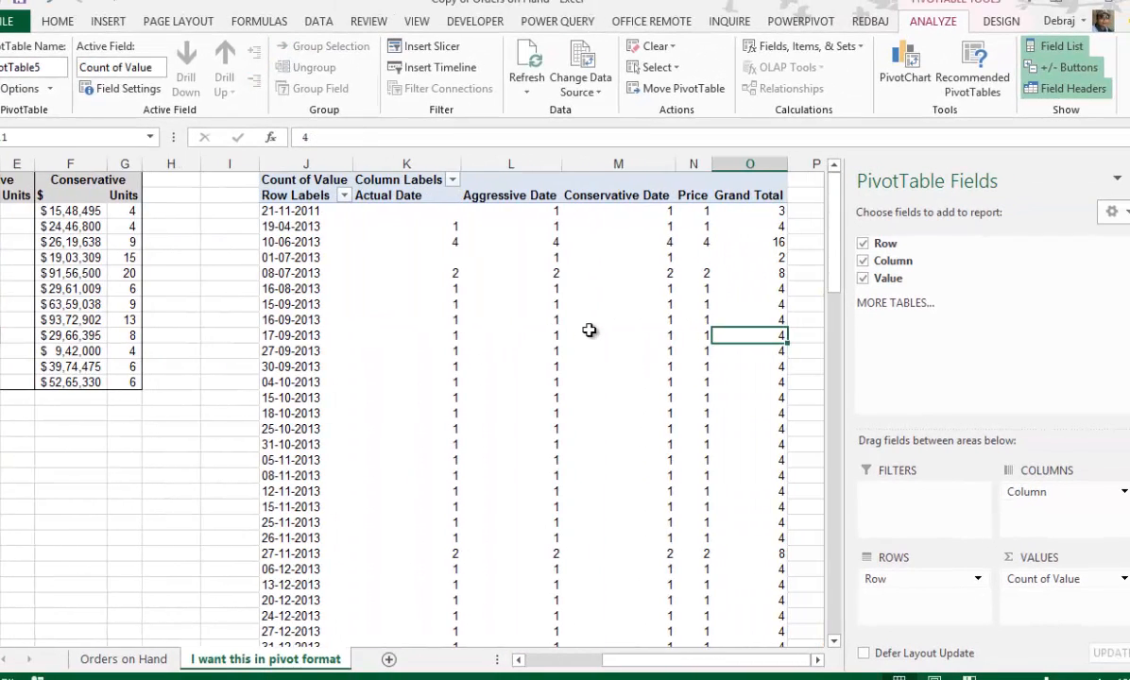
{"action": "key", "text": "Right"}
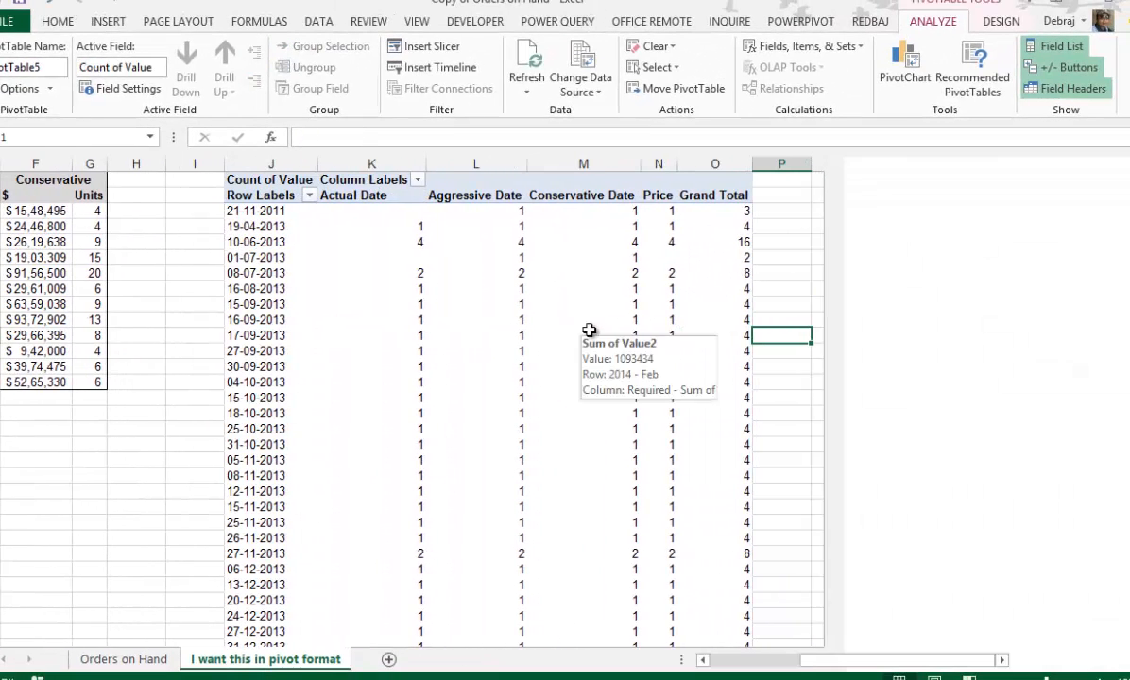
Start grouping the PivotTable's row dates by both Months and Years.
{"action": "left_click", "coordinate": [286, 276]}
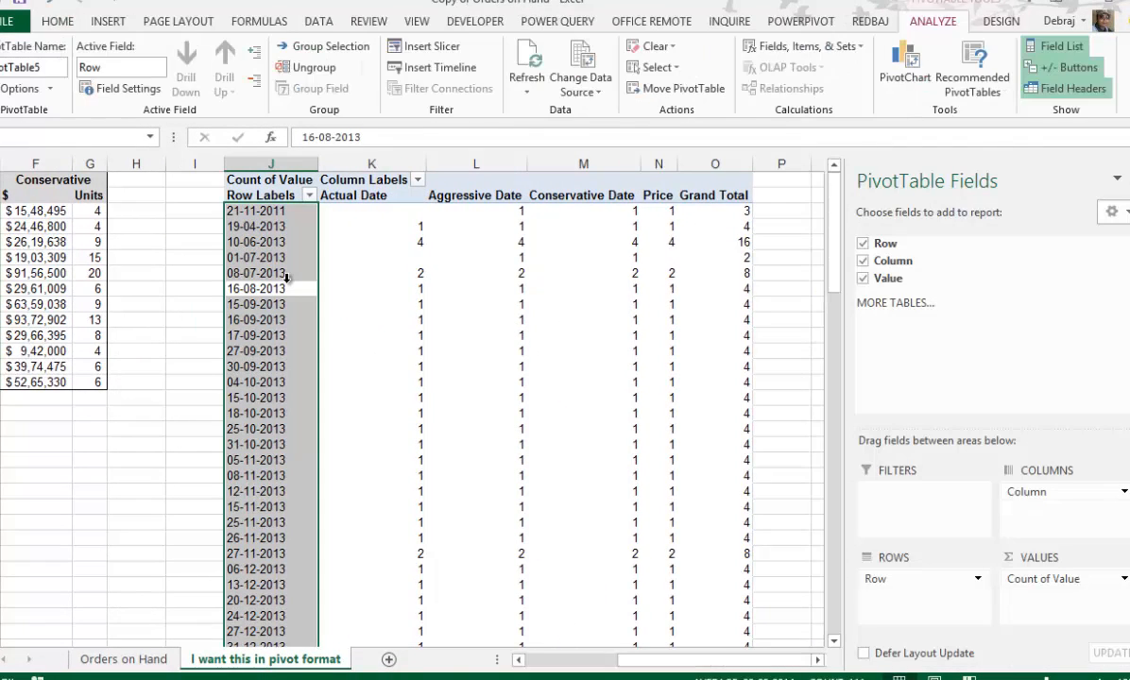
{"action": "left_click", "coordinate": [268, 258]}
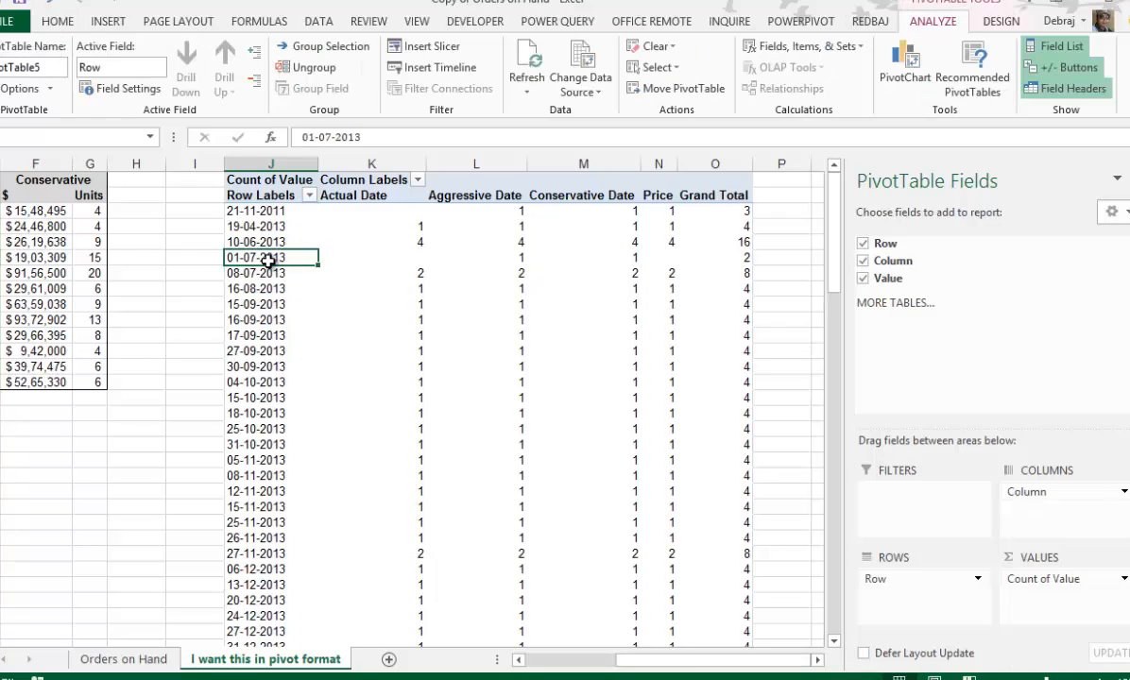
{"action": "right_click", "coordinate": [268, 260]}
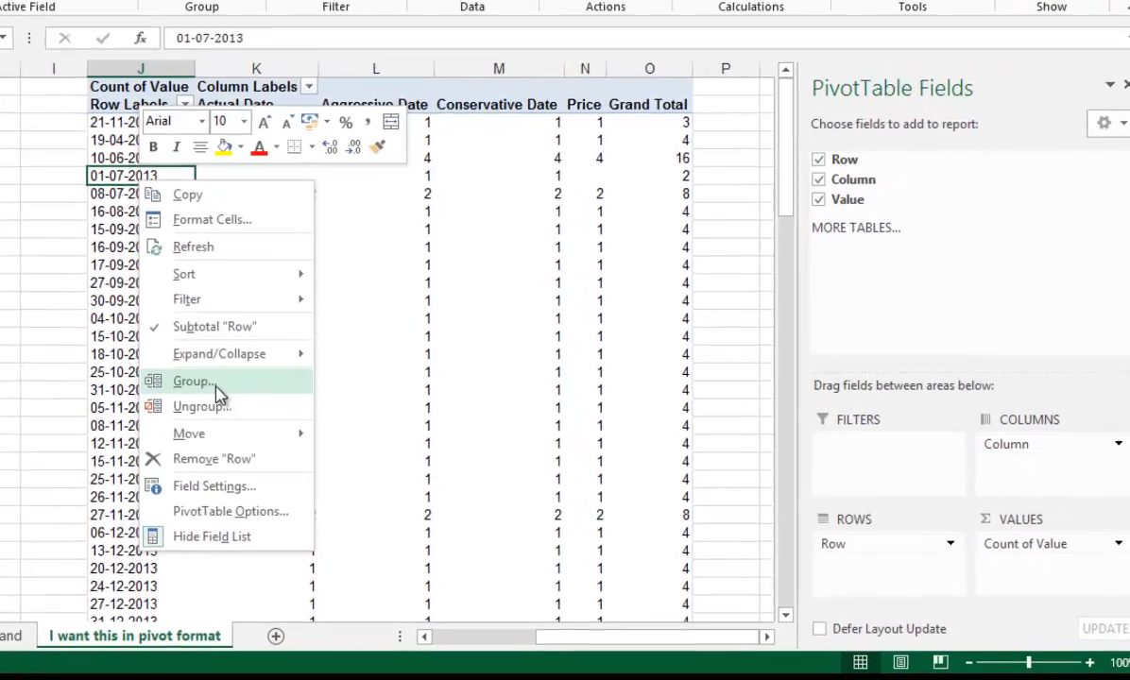
{"action": "left_click", "coordinate": [335, 440]}
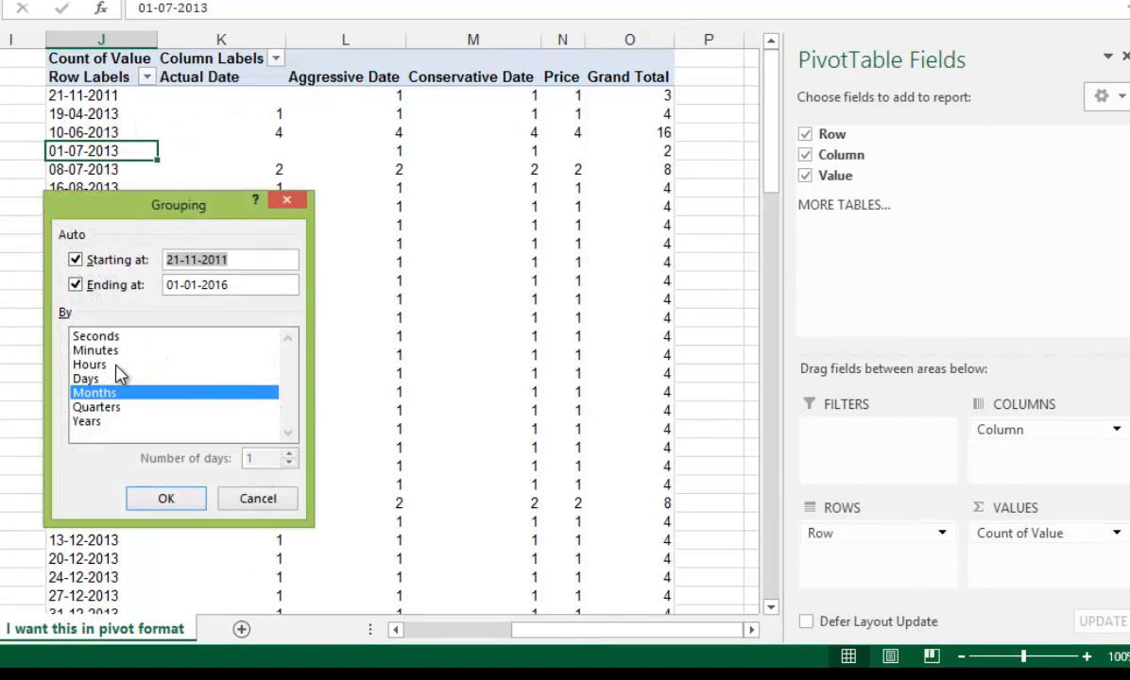
{"action": "left_click", "coordinate": [103, 423]}
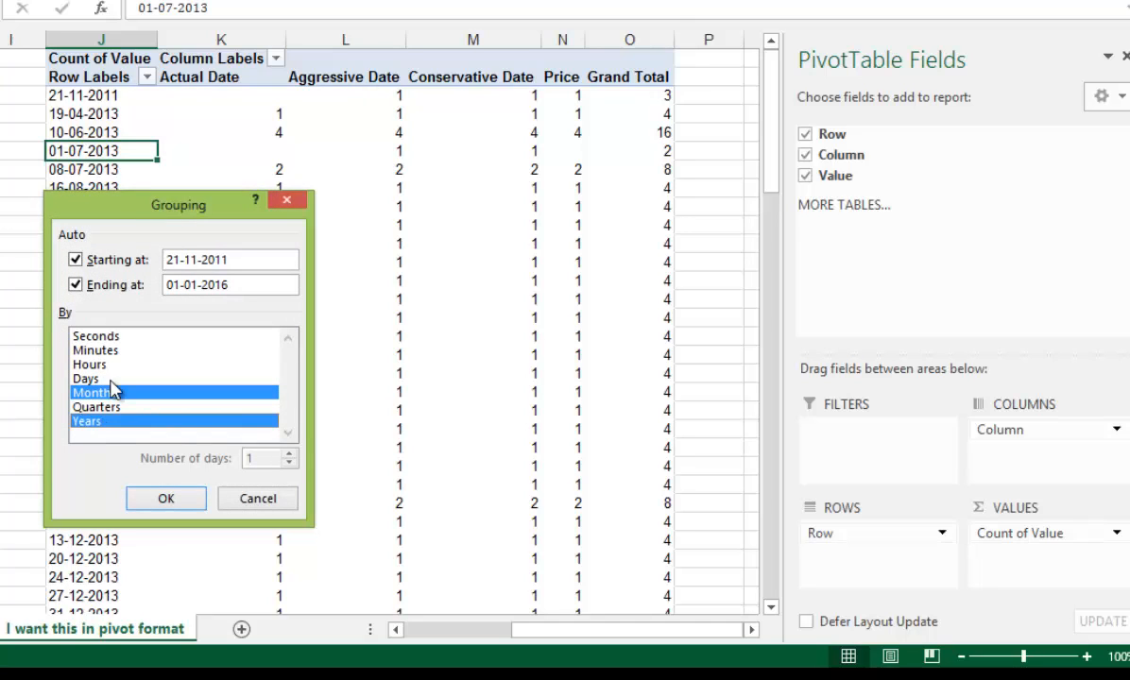
Try to start the date grouping at 1-1-14, with the automatic starting date option switched back on.
{"action": "left_click", "coordinate": [76, 260]}
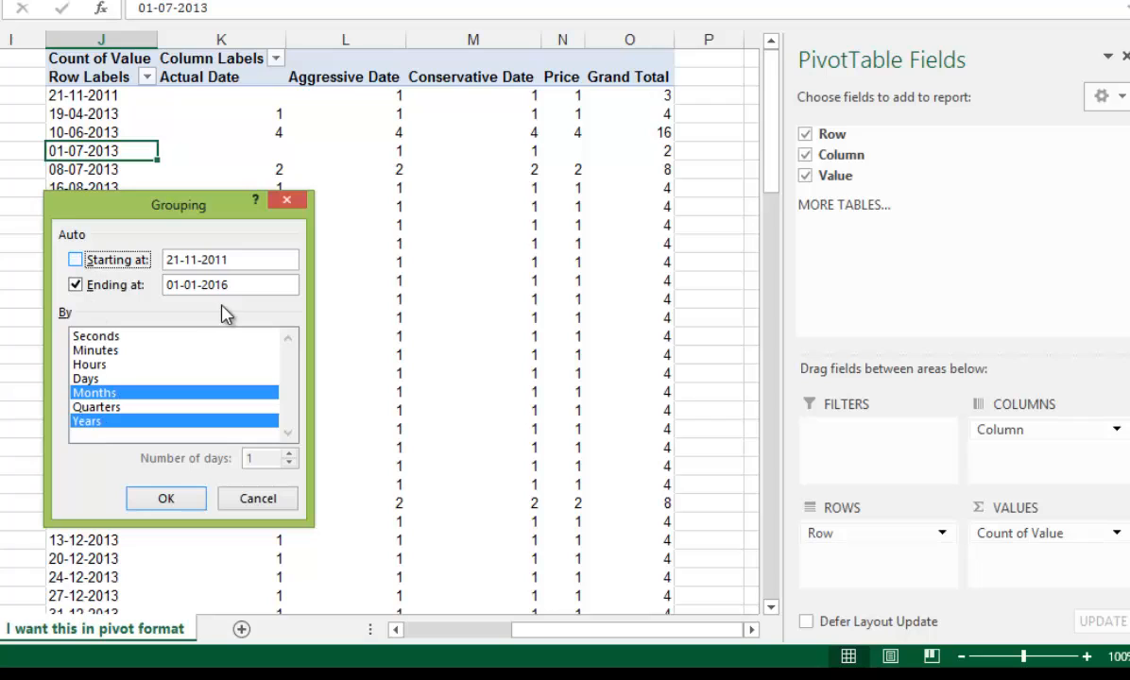
{"action": "left_click_drag", "start_coordinate": [242, 262], "coordinate": [102, 262]}
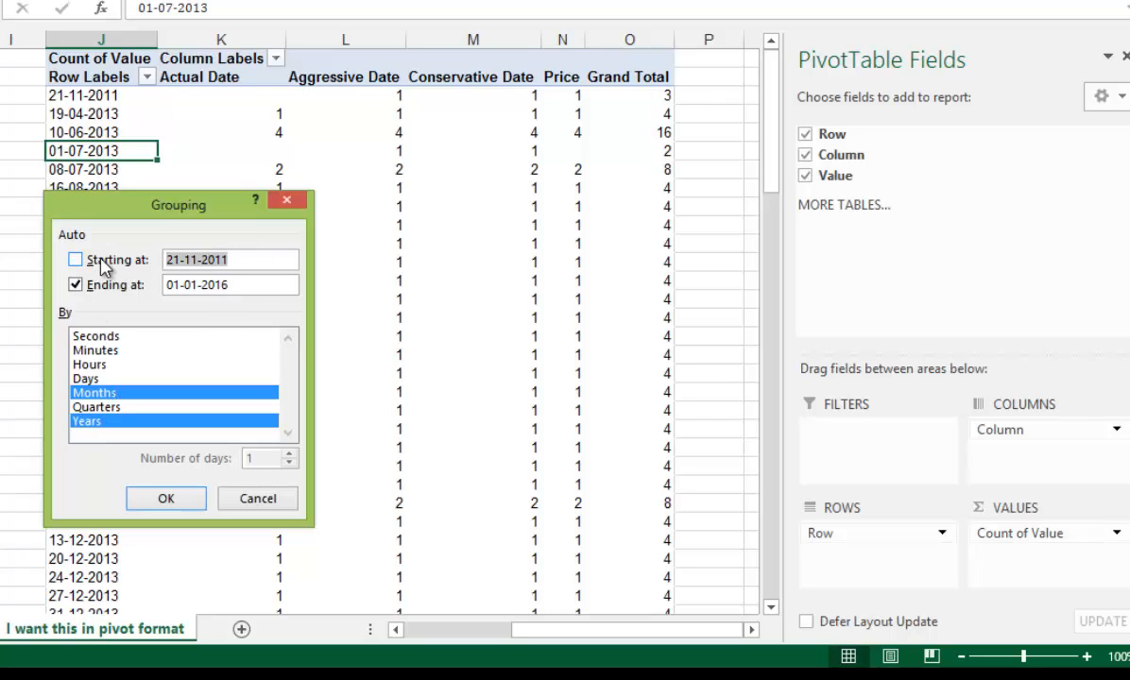
{"action": "type", "text": "1-1-14"}
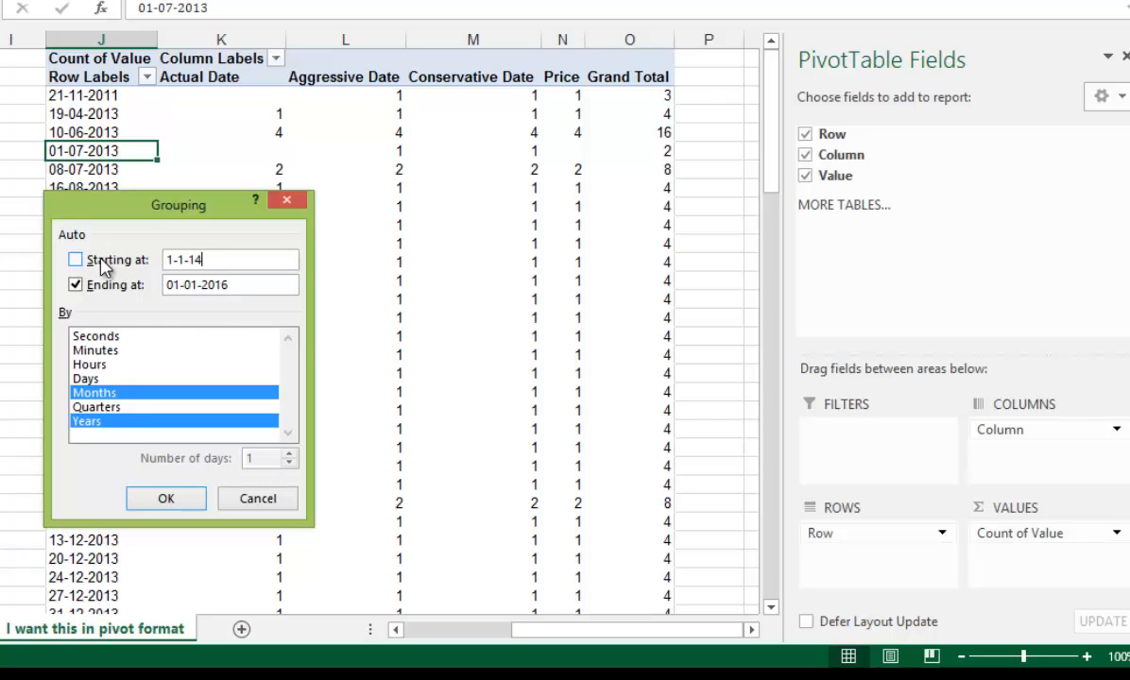
{"action": "key", "text": "Tab"}
{"action": "left_click", "coordinate": [78, 263]}
{"action": "left_click", "coordinate": [76, 286]}
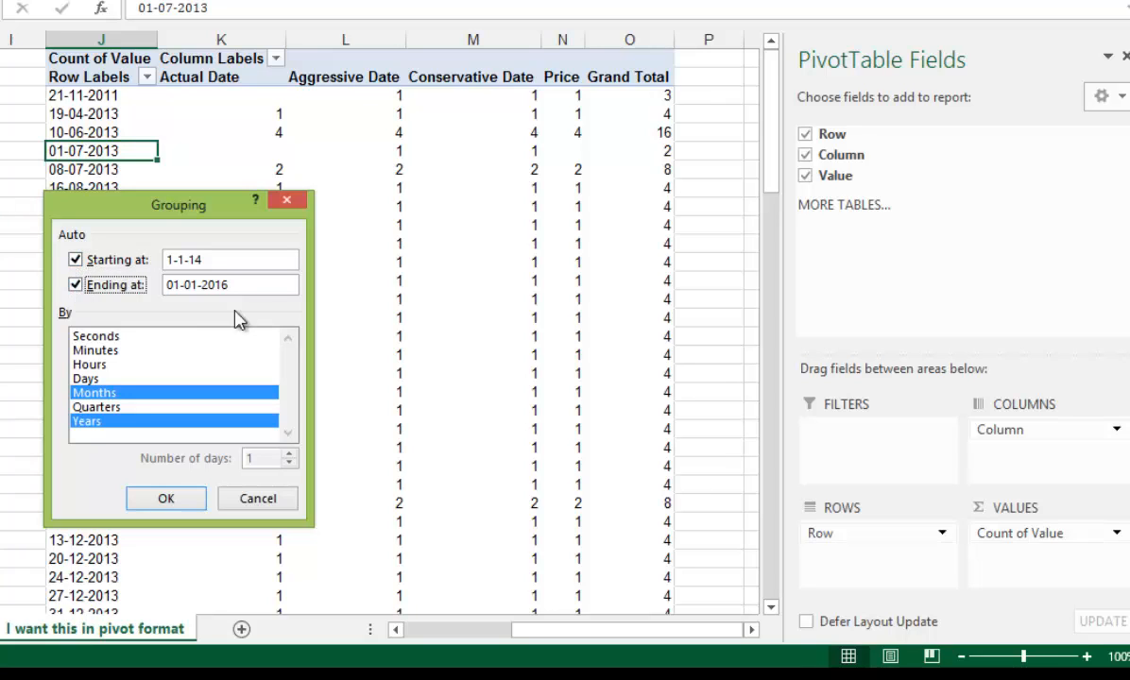
Enter 1-1-15 as the grouping's ending date, re-enable the automatic ending date option and apply the grouping.
{"action": "left_click_drag", "start_coordinate": [232, 284], "coordinate": [121, 277]}
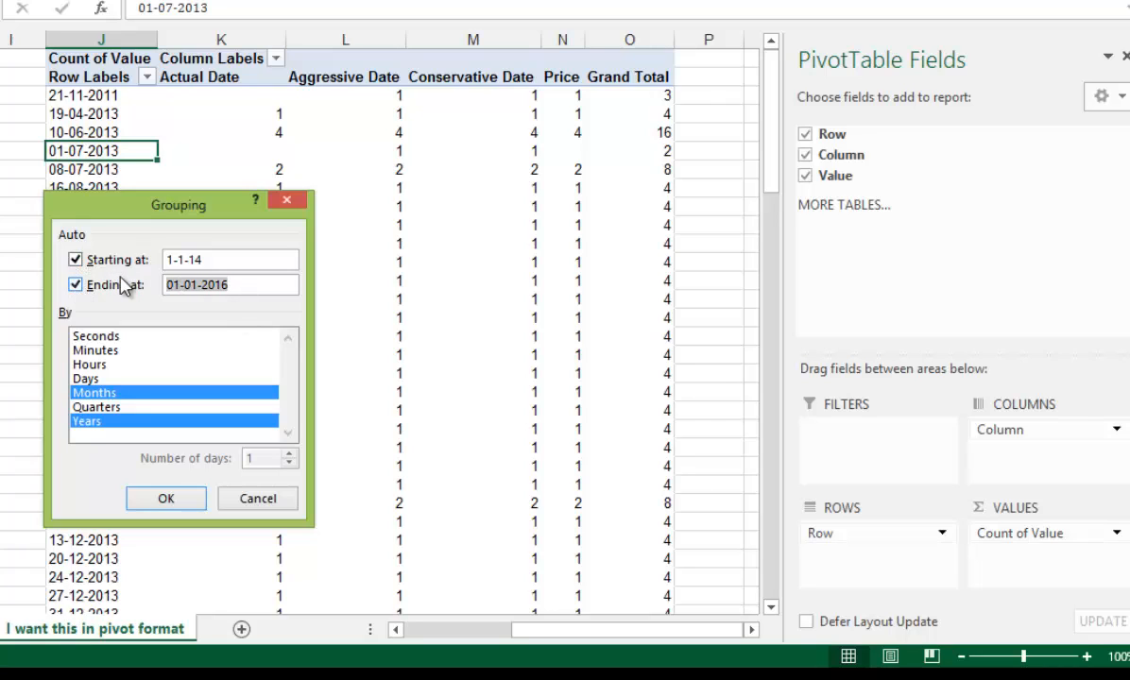
{"action": "type", "text": "10"}
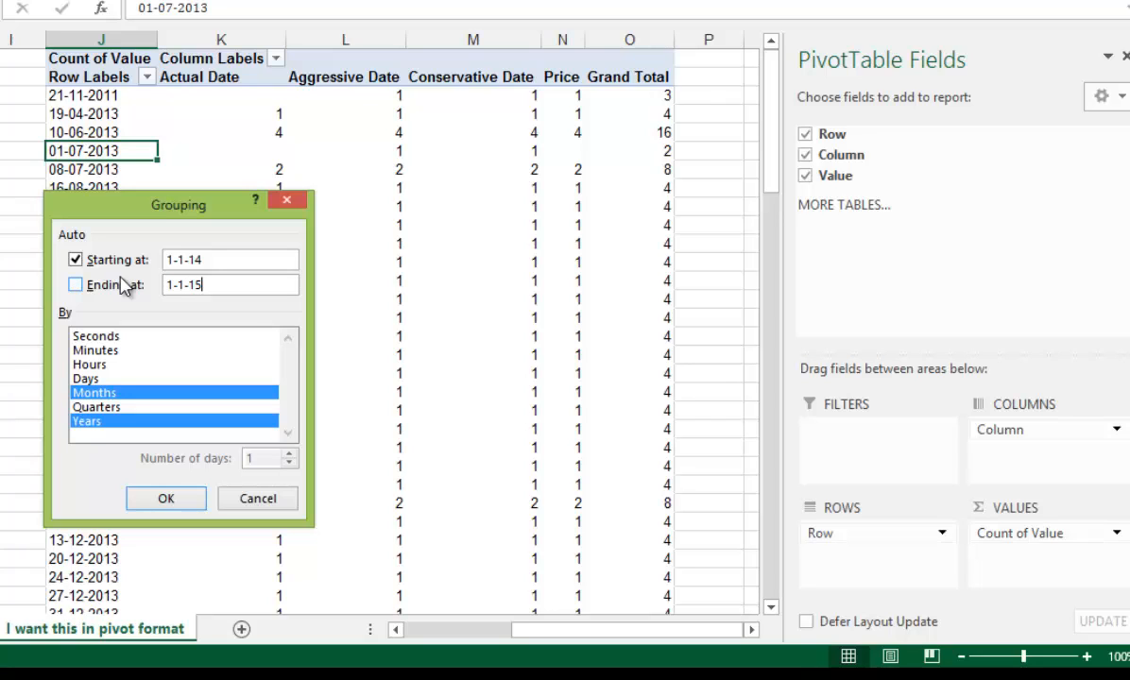
{"action": "left_click", "coordinate": [76, 285]}
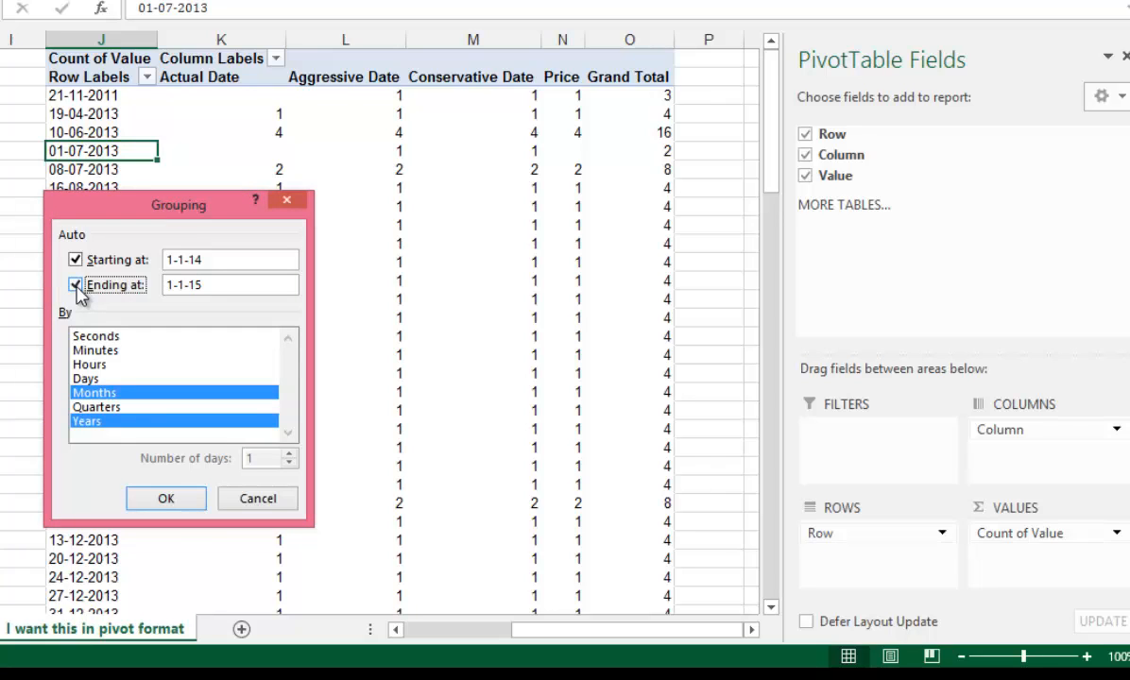
{"action": "left_click", "coordinate": [157, 495]}
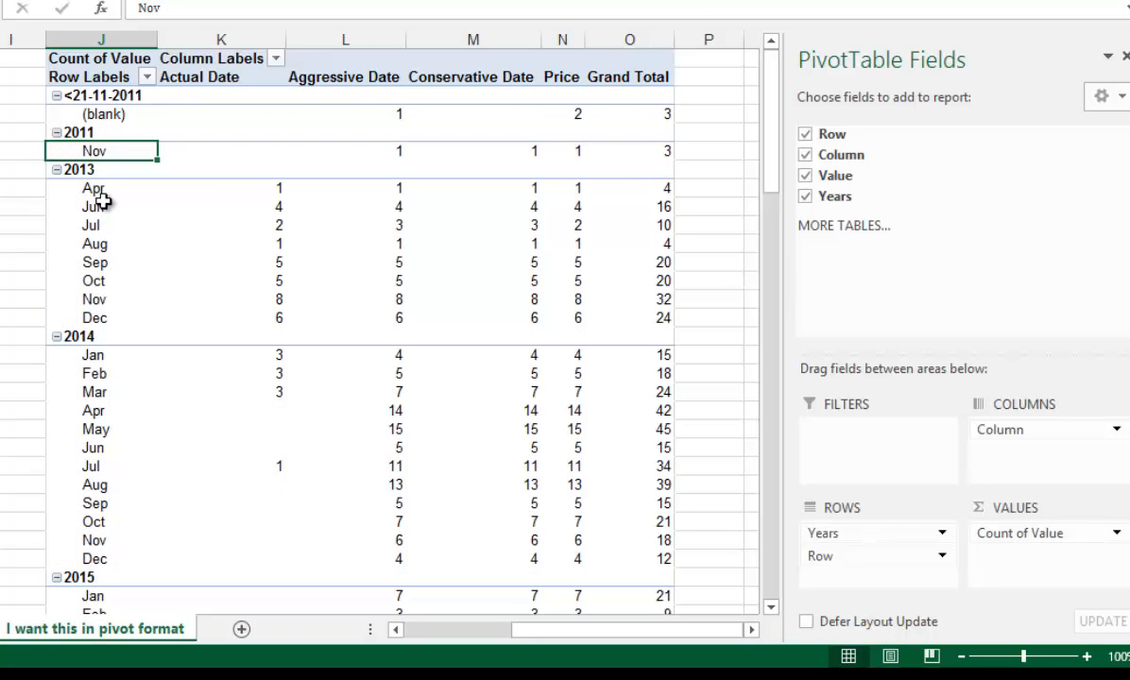
Collapse the <21-11-2011, 2011, 2013 and 2015 groups so only the 2014 months stay expanded.
{"action": "left_click", "coordinate": [70, 219]}
{"action": "left_click", "coordinate": [109, 144]}
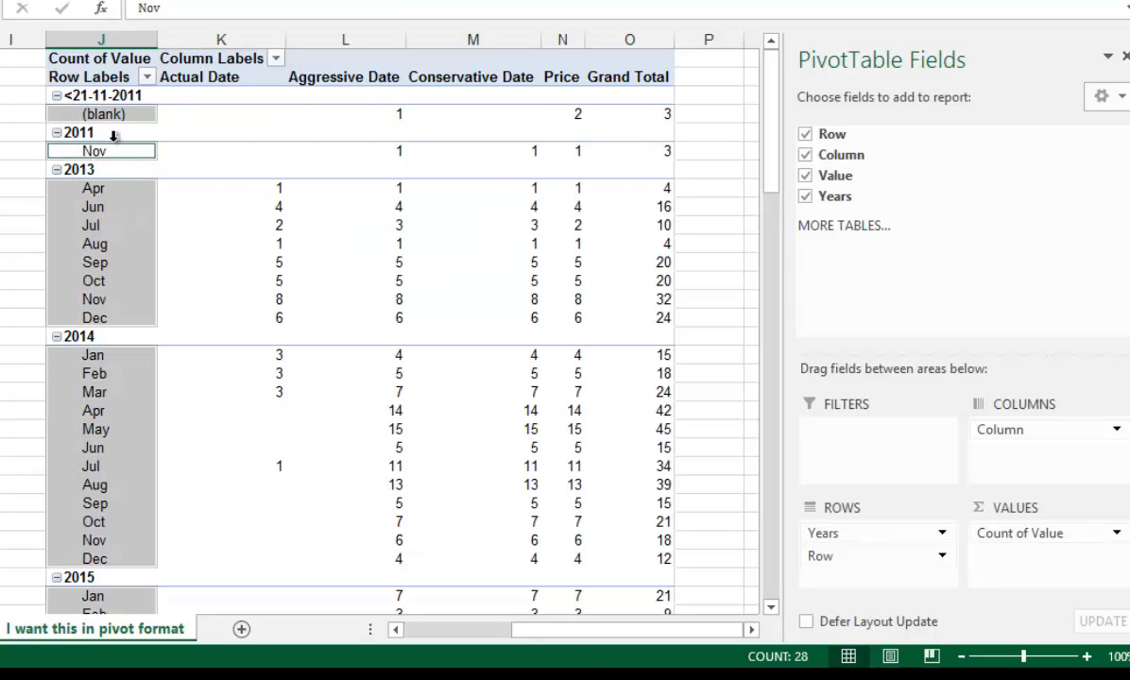
{"action": "left_click", "coordinate": [115, 115]}
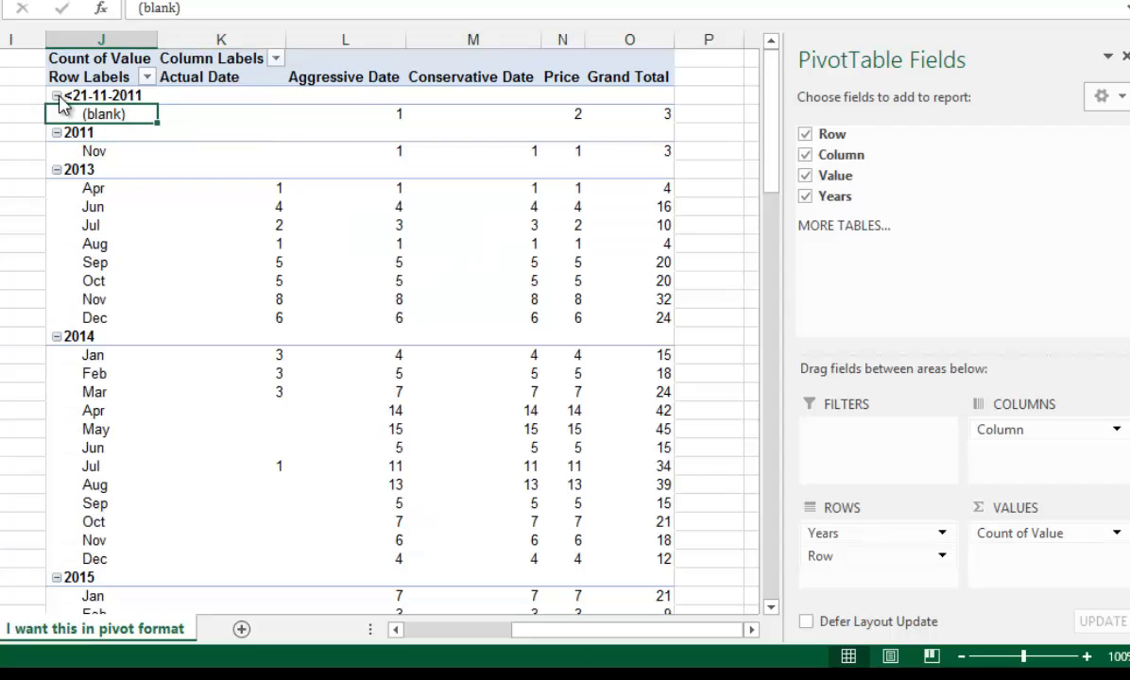
{"action": "left_click", "coordinate": [57, 96]}
{"action": "left_click", "coordinate": [57, 132]}
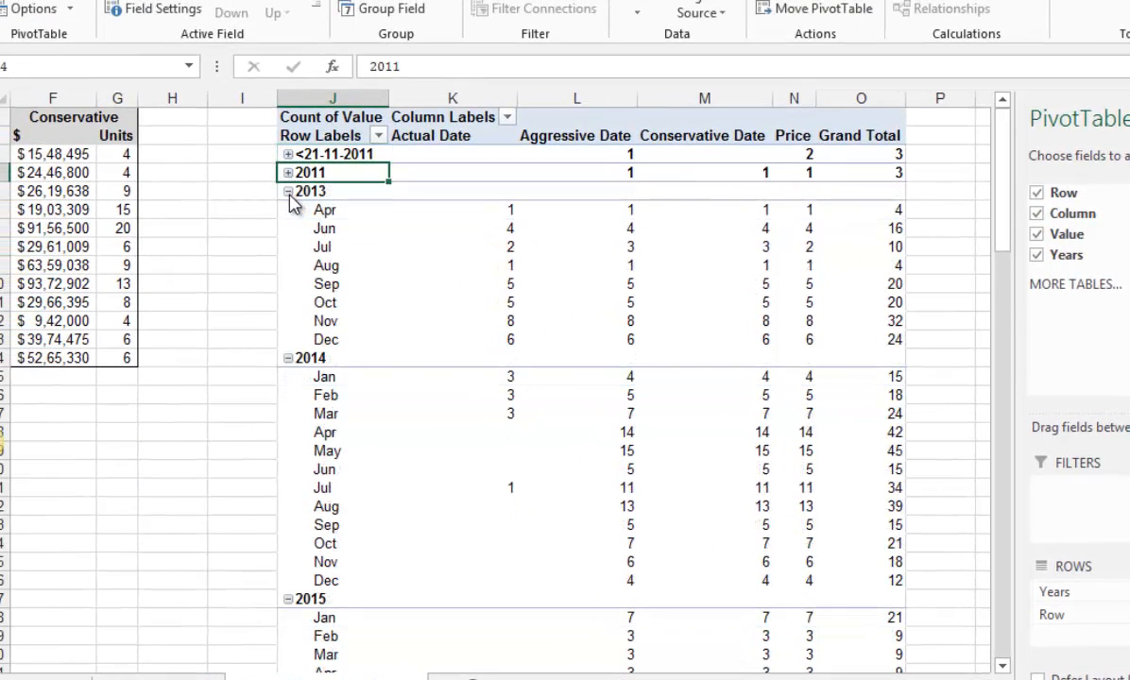
{"action": "left_click", "coordinate": [288, 192]}
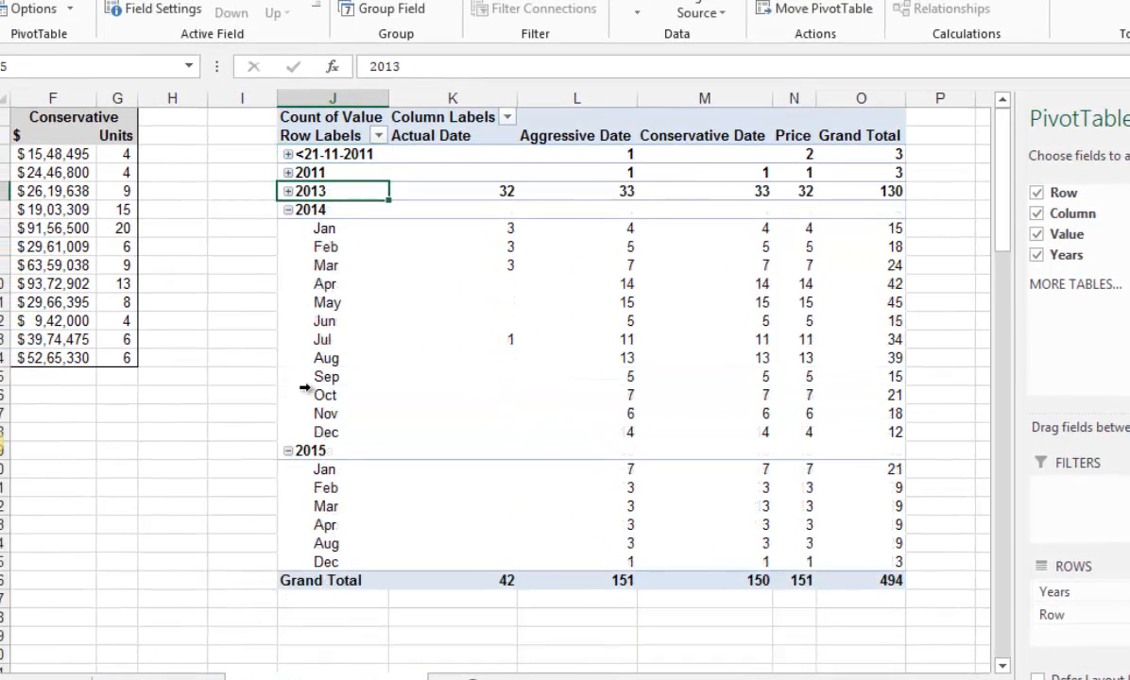
{"action": "left_click", "coordinate": [288, 451]}
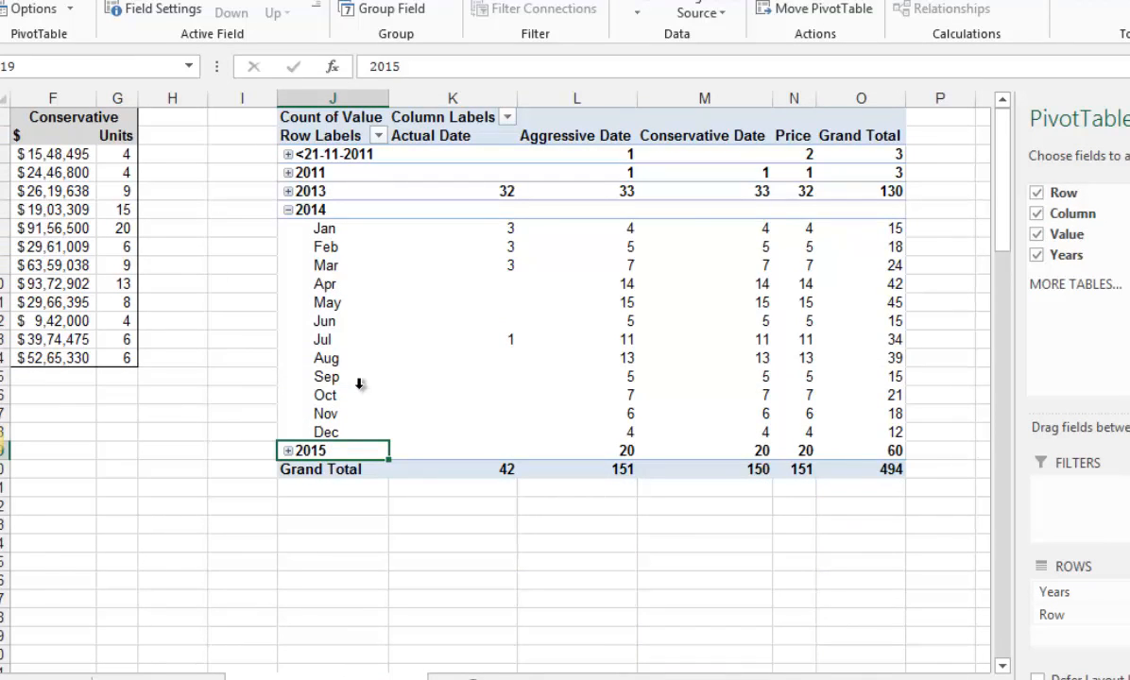
Compare the pivot's 2014 monthly counts with the manual Required, Aggressive and Conservative table.
{"action": "left_click", "coordinate": [574, 280]}
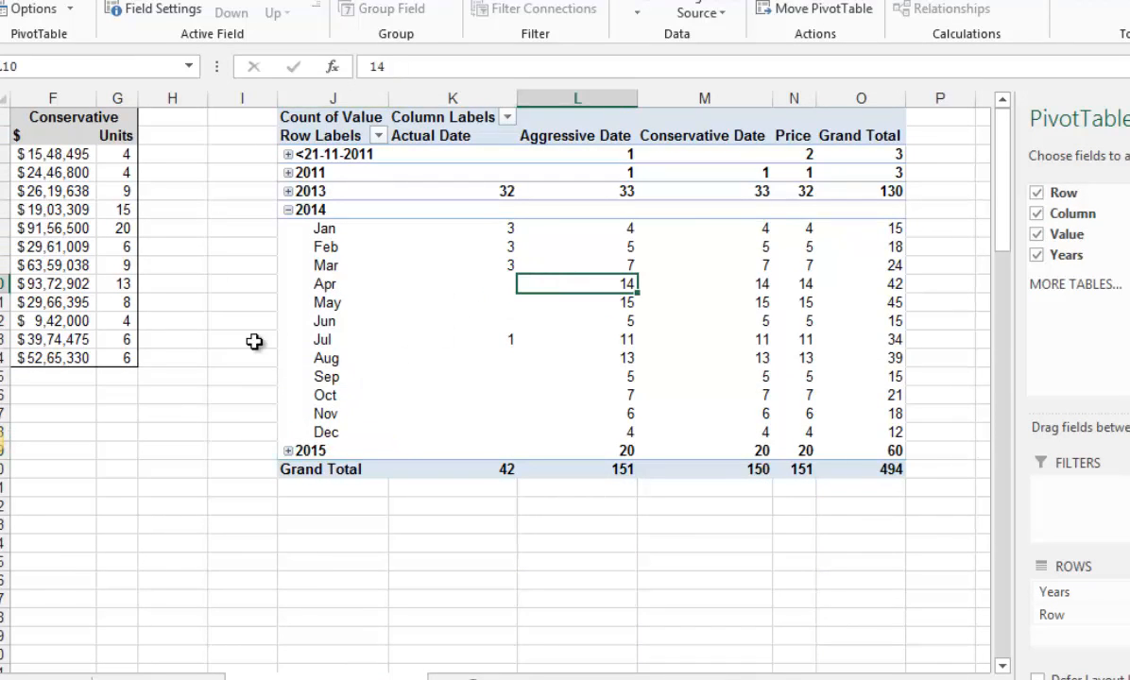
{"action": "key", "text": "ctrl+Home"}
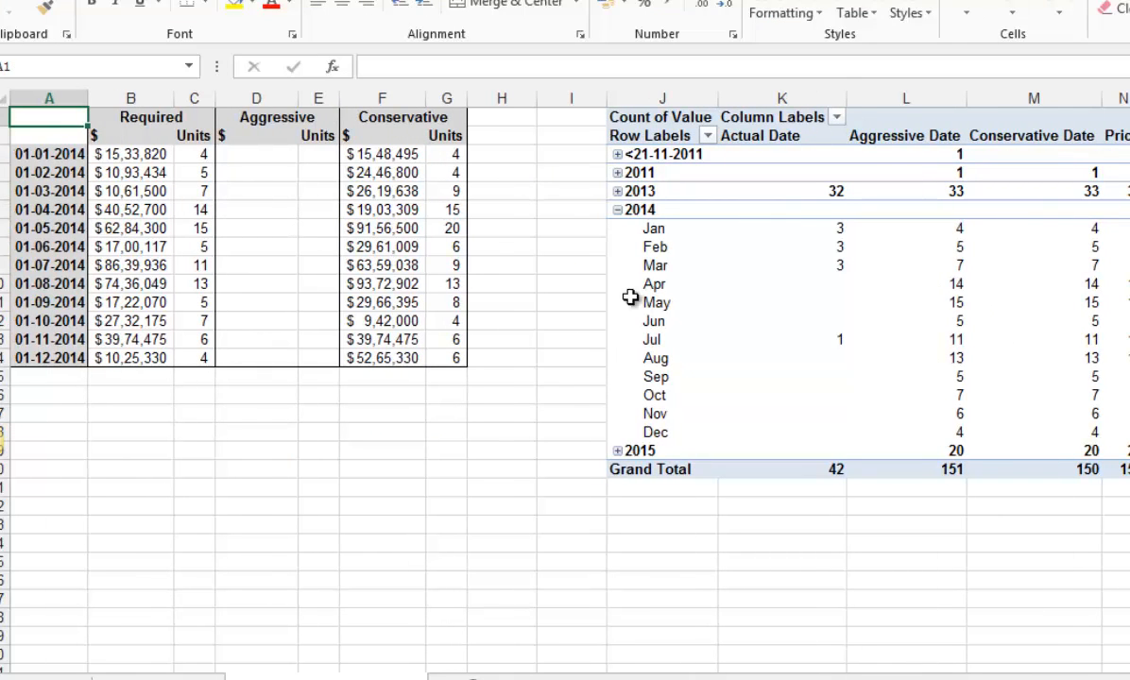
{"action": "left_click", "coordinate": [764, 268]}
{"action": "key", "text": "Right"}
{"action": "key", "text": "Right"}
{"action": "key", "text": "Right"}
{"action": "key", "text": "Right"}
{"action": "key", "text": "Right"}
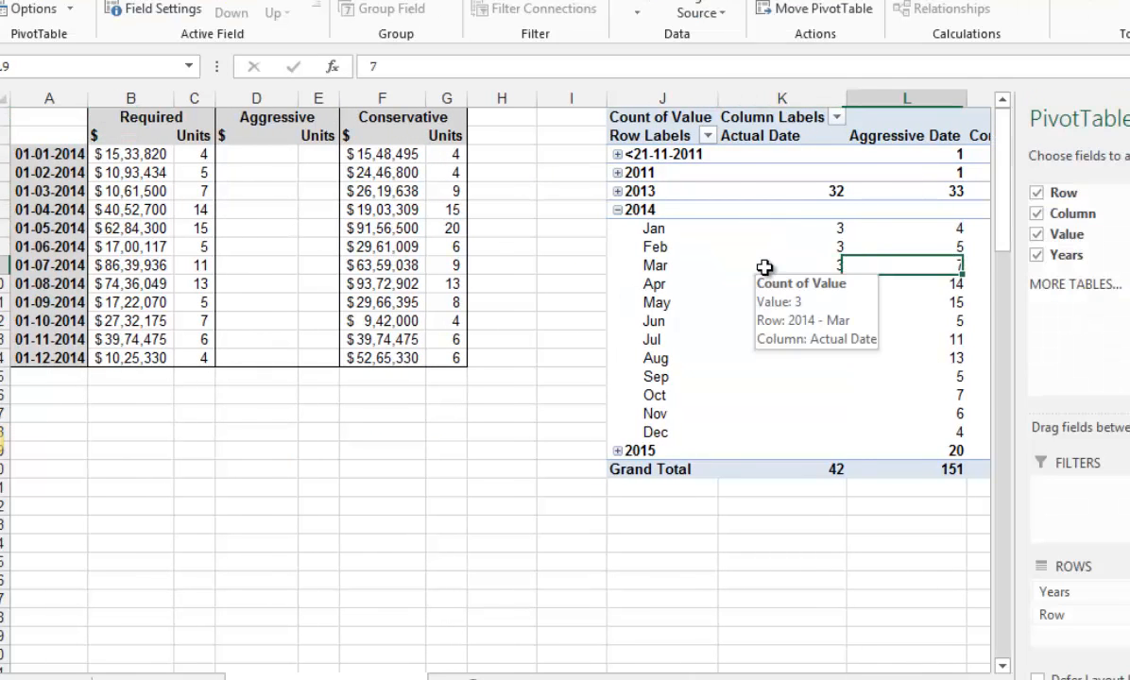
Add the Value field to the PivotTable's values area a second time.
{"action": "left_click", "coordinate": [729, 281]}
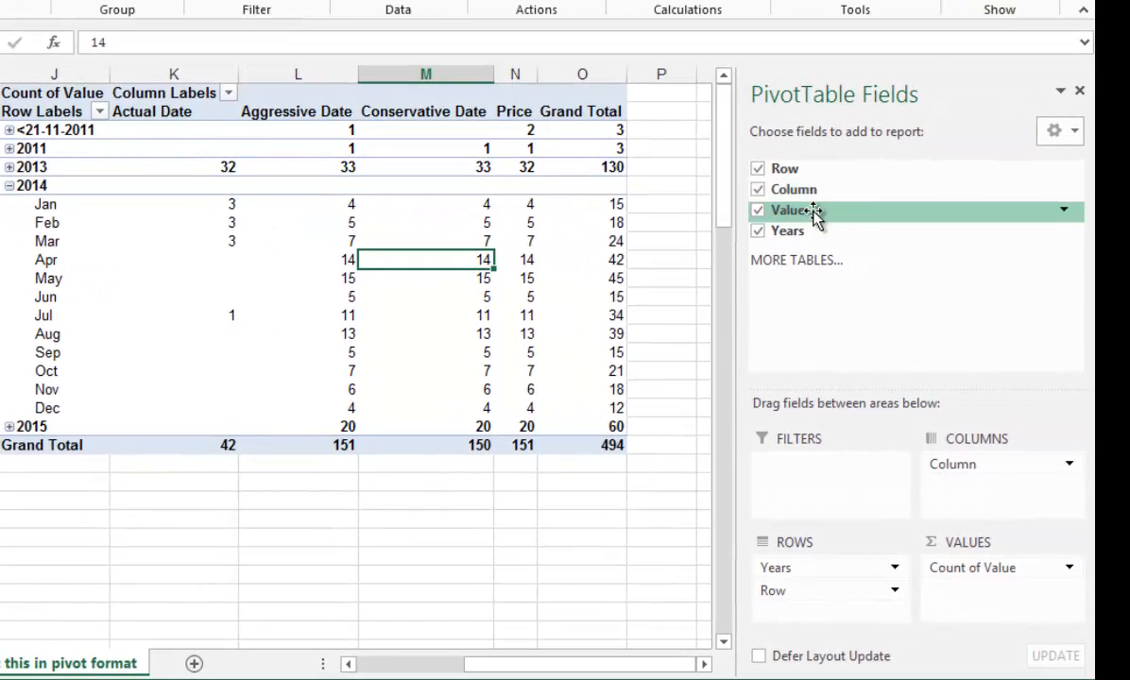
{"action": "left_click_drag", "start_coordinate": [814, 209], "coordinate": [963, 614]}
{"action": "left_click", "coordinate": [980, 568]}
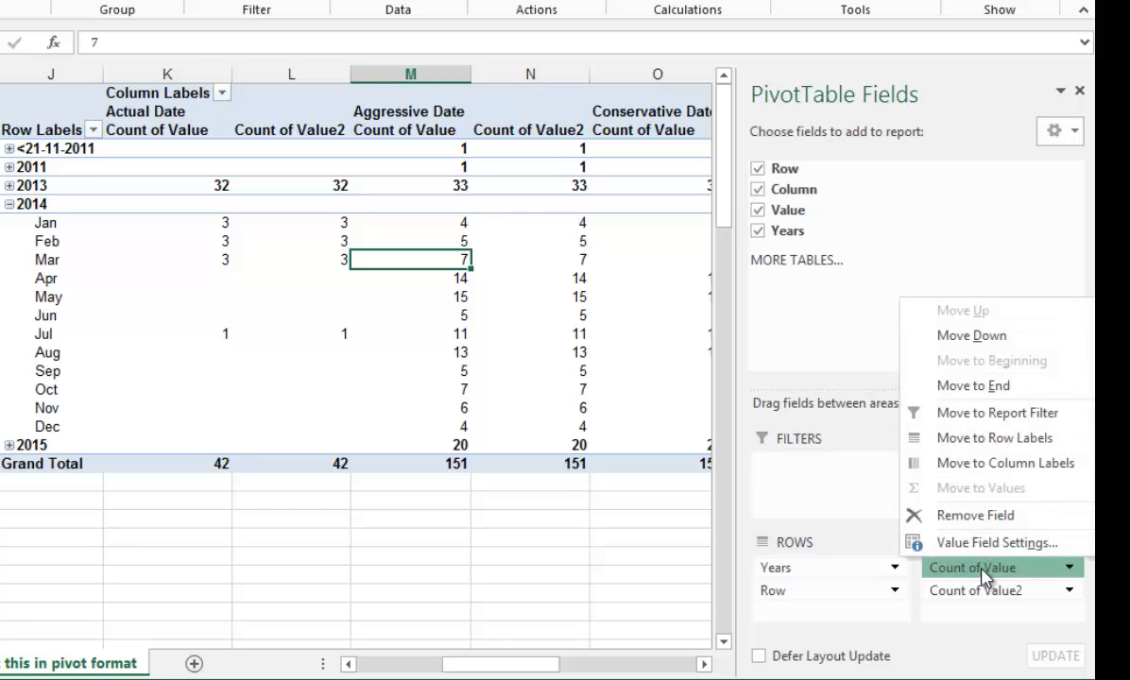
{"action": "left_click", "coordinate": [417, 496]}
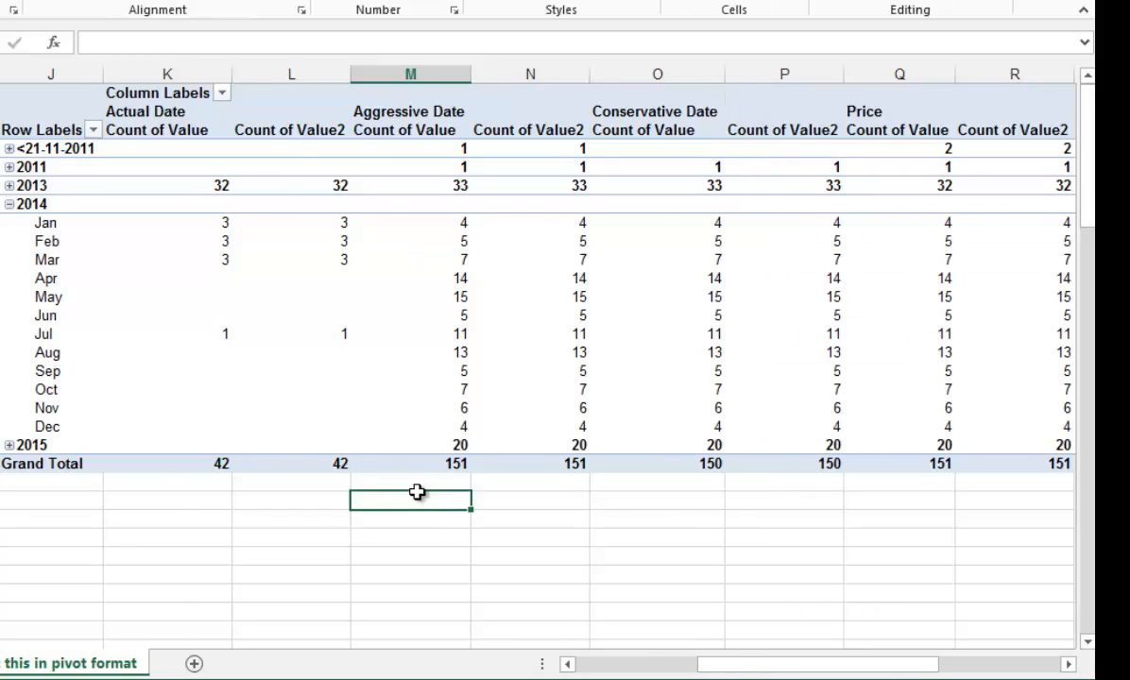
Change the first Count of Value field so that it summarizes by Sum.
{"action": "key", "text": "ctrl+Home"}
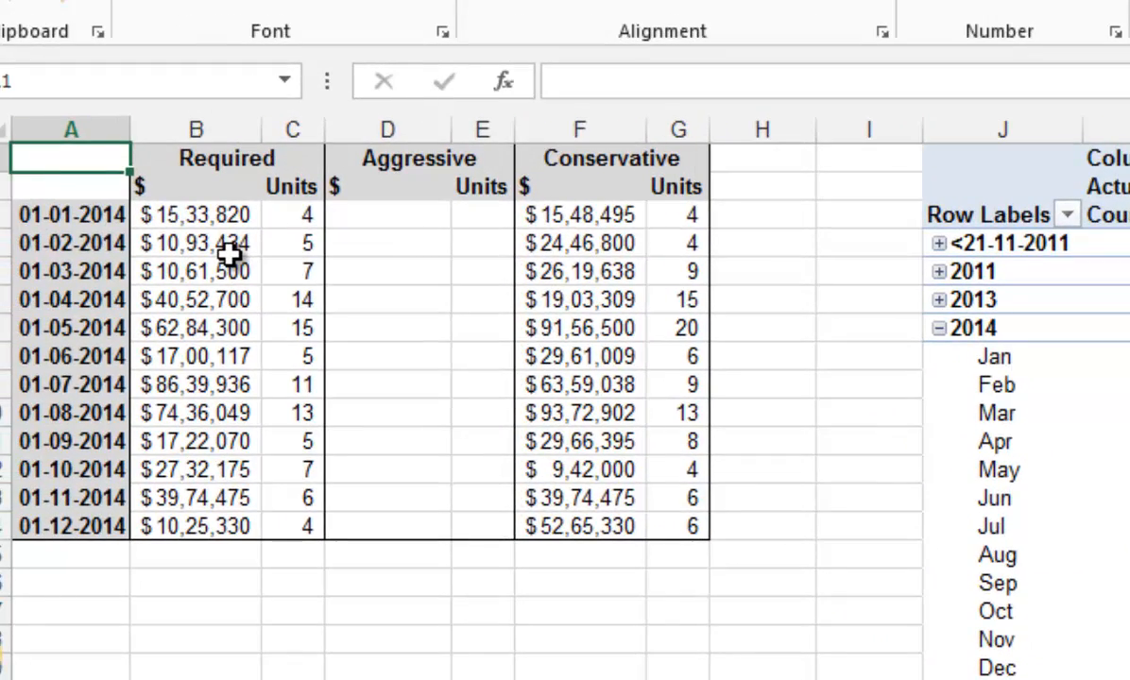
{"action": "left_click", "coordinate": [138, 202]}
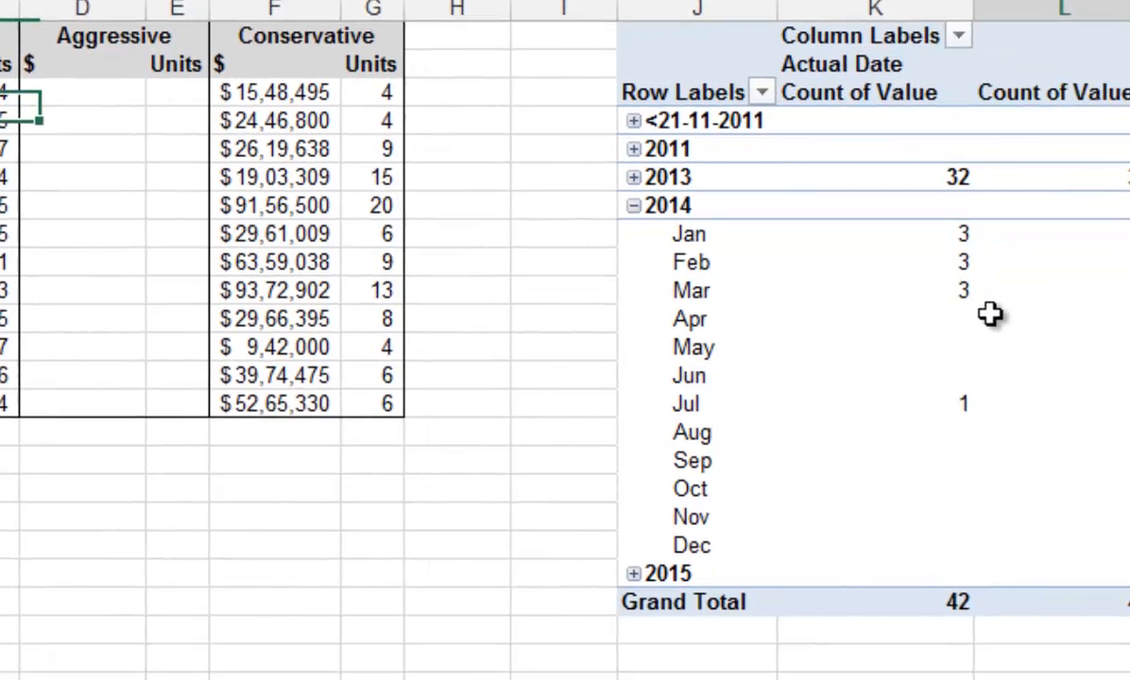
{"action": "left_click", "coordinate": [991, 316]}
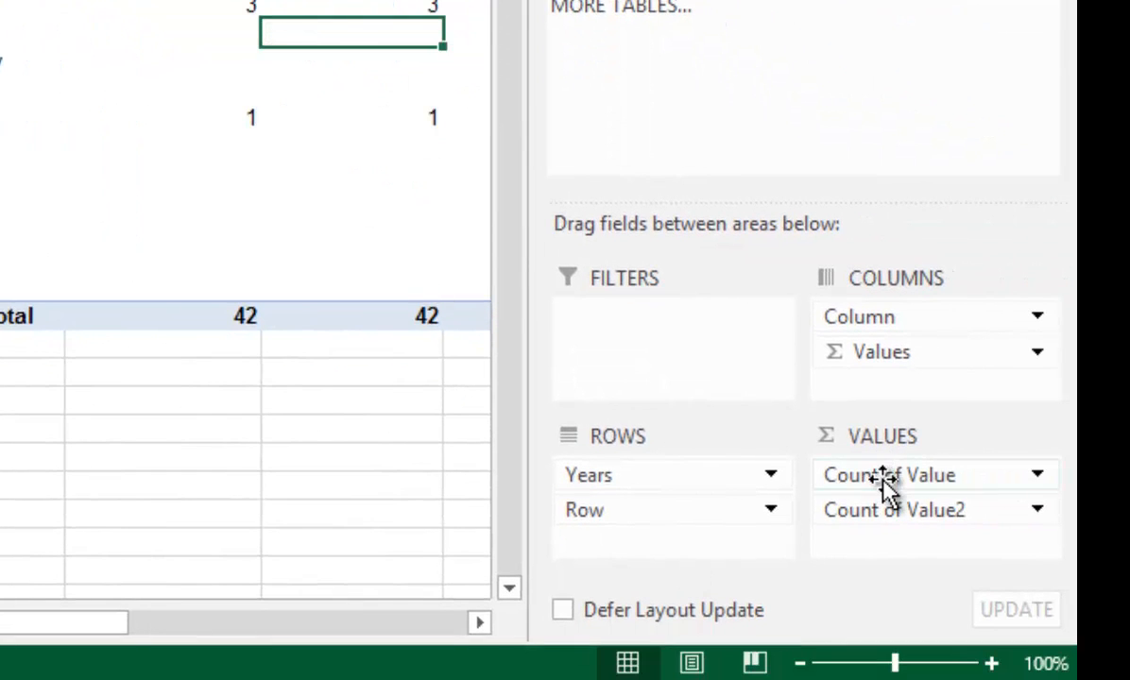
{"action": "left_click", "coordinate": [883, 475]}
{"action": "left_click", "coordinate": [925, 436]}
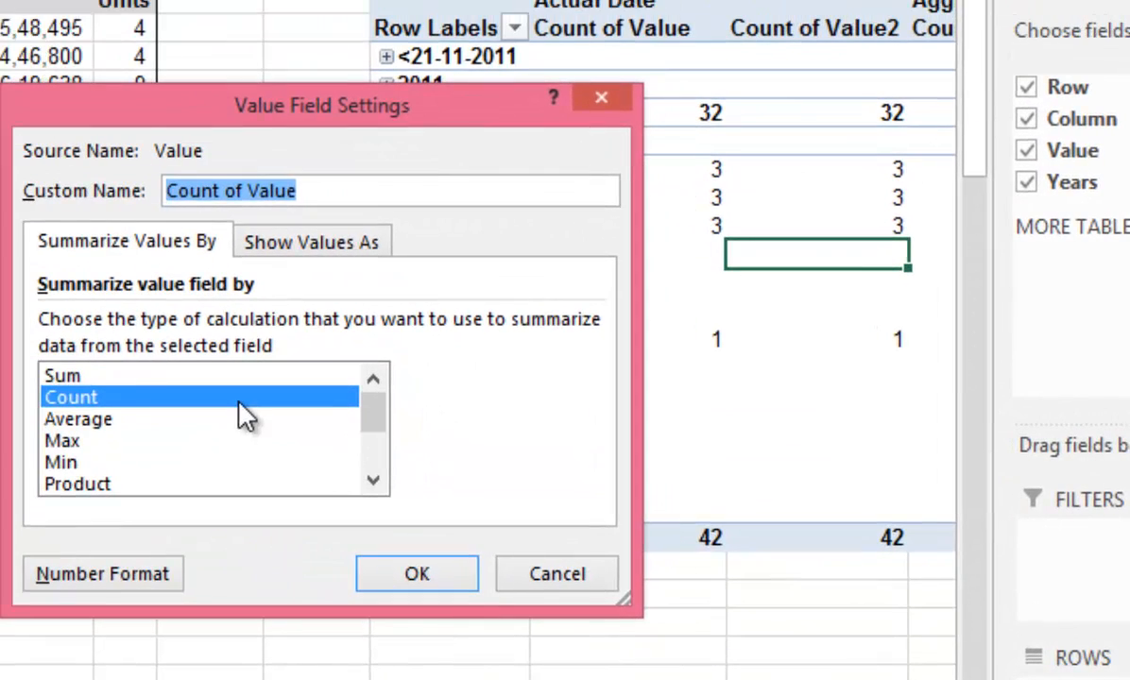
{"action": "double_click", "coordinate": [139, 376]}
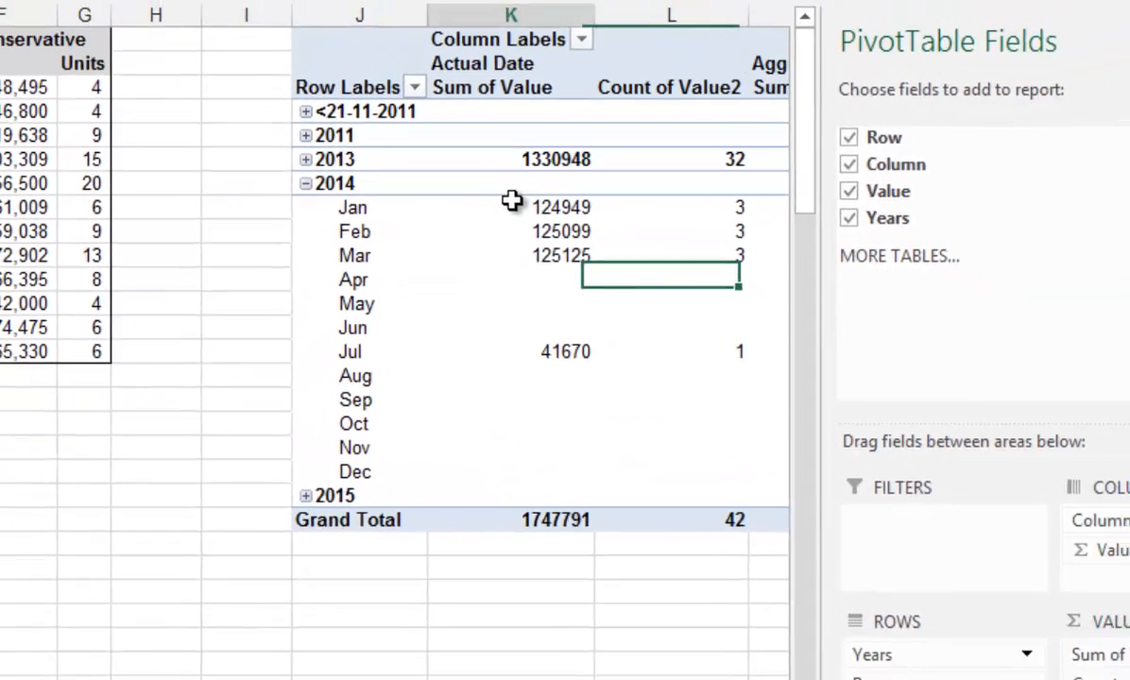
Examine the sum and count columns under the Actual Date, Aggressive Date, Conservative Date and Price headings.
{"action": "left_click", "coordinate": [511, 201]}
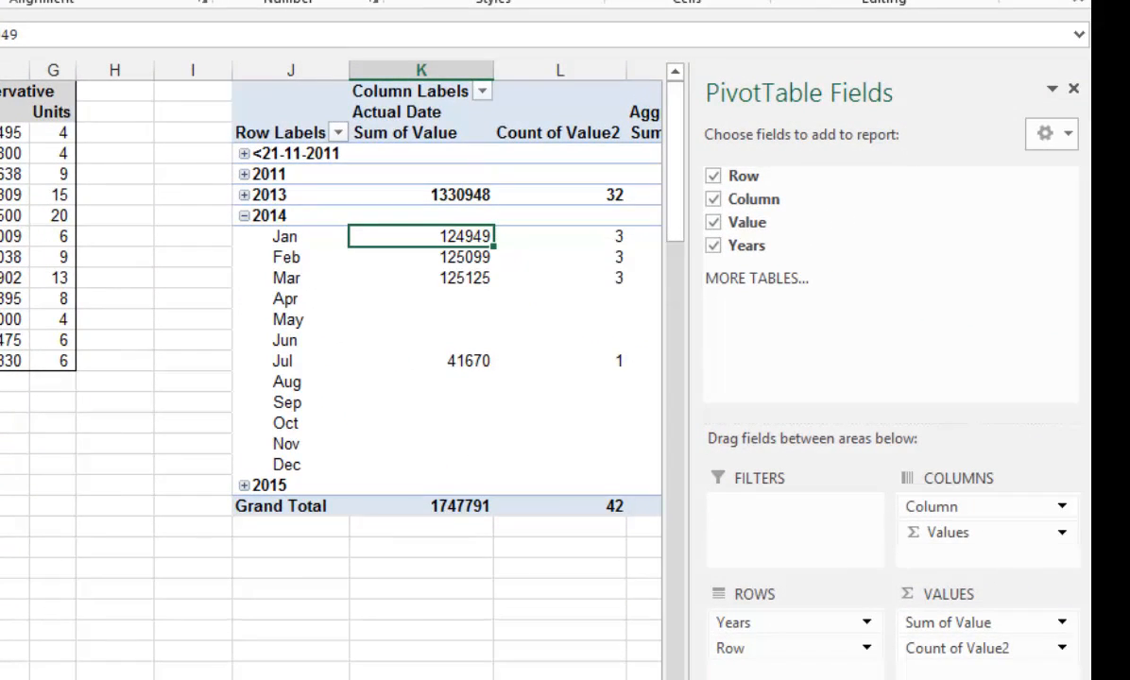
{"action": "left_click", "coordinate": [2, 156]}
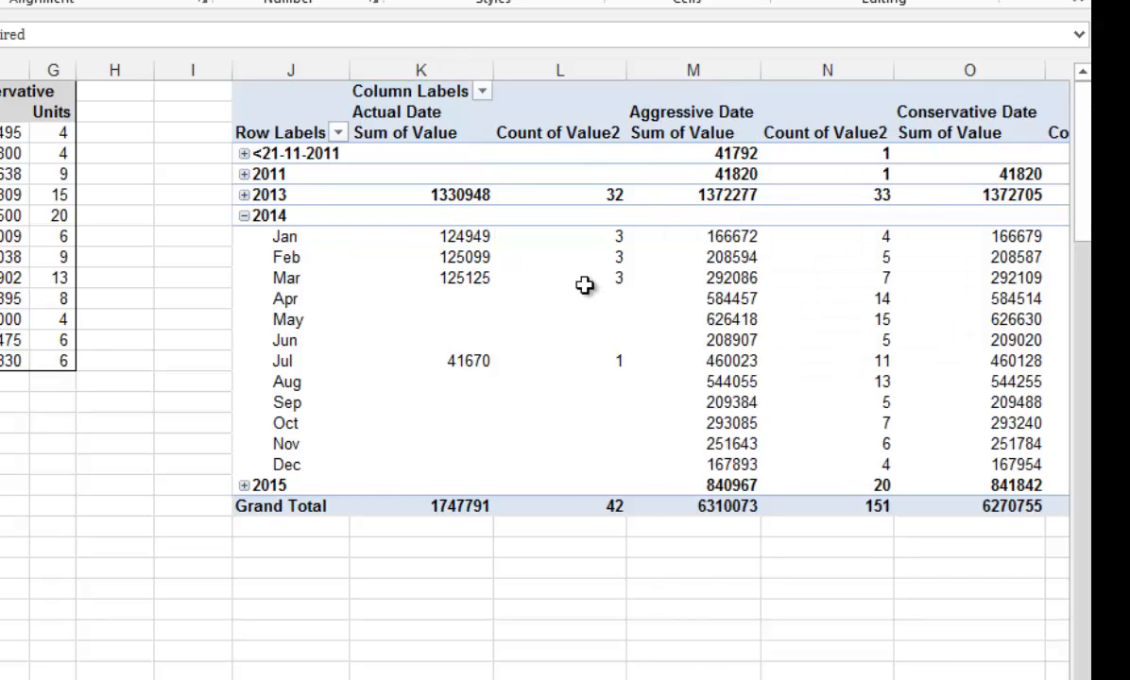
{"action": "left_click", "coordinate": [746, 382]}
{"action": "key", "text": "Up"}
{"action": "key", "text": "Up"}
{"action": "key", "text": "Up"}
{"action": "key", "text": "Up"}
{"action": "key", "text": "Up"}
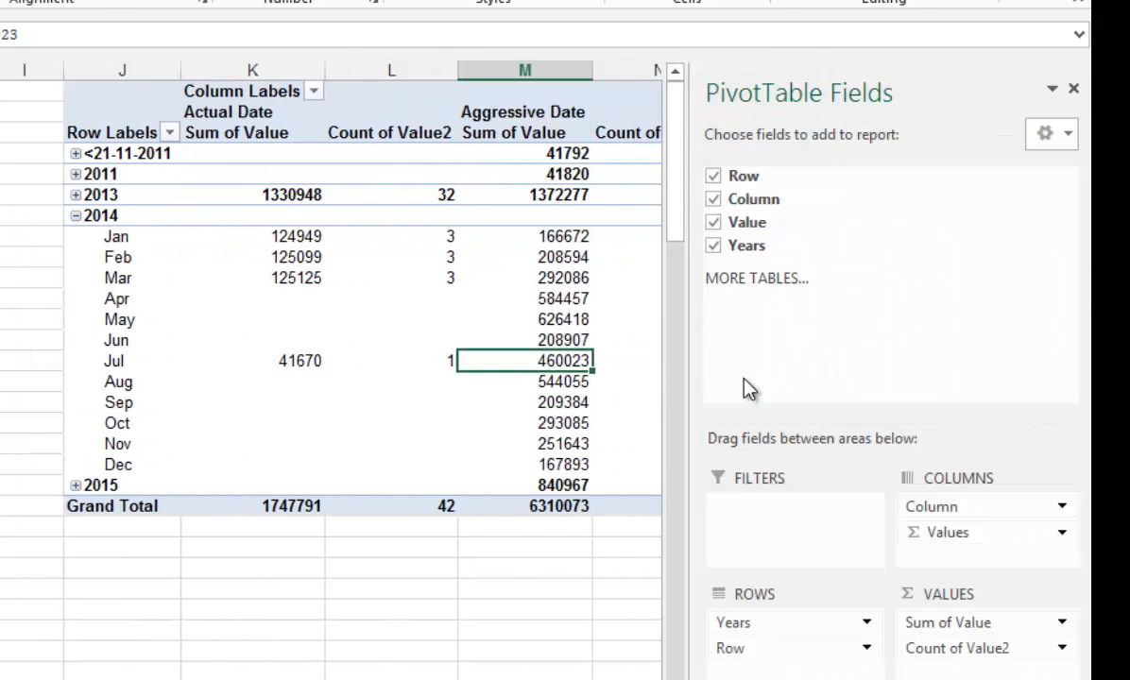
{"action": "key", "text": "Up"}
{"action": "key", "text": "Up"}
{"action": "key", "text": "Up"}
{"action": "key", "text": "Up"}
{"action": "key", "text": "Up"}
{"action": "key", "text": "Up"}
{"action": "key", "text": "Up"}
{"action": "key", "text": "Up"}
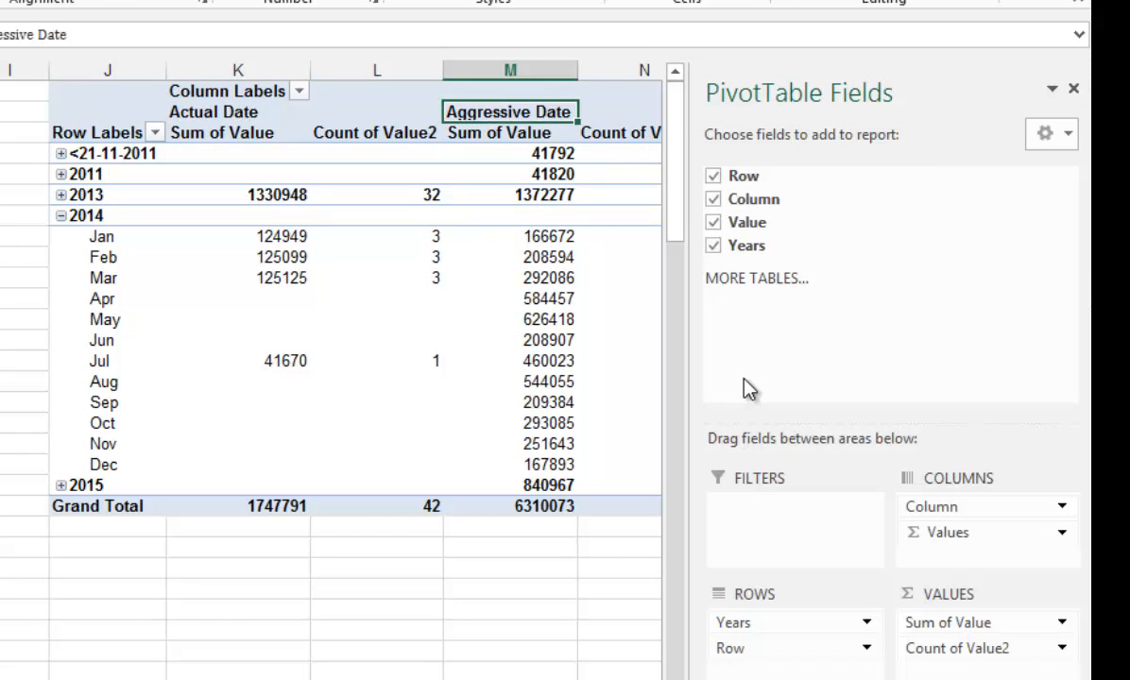
{"action": "key", "text": "Right"}
{"action": "key", "text": "Right"}
{"action": "key", "text": "Right"}
{"action": "key", "text": "Right"}
{"action": "key", "text": "Left"}
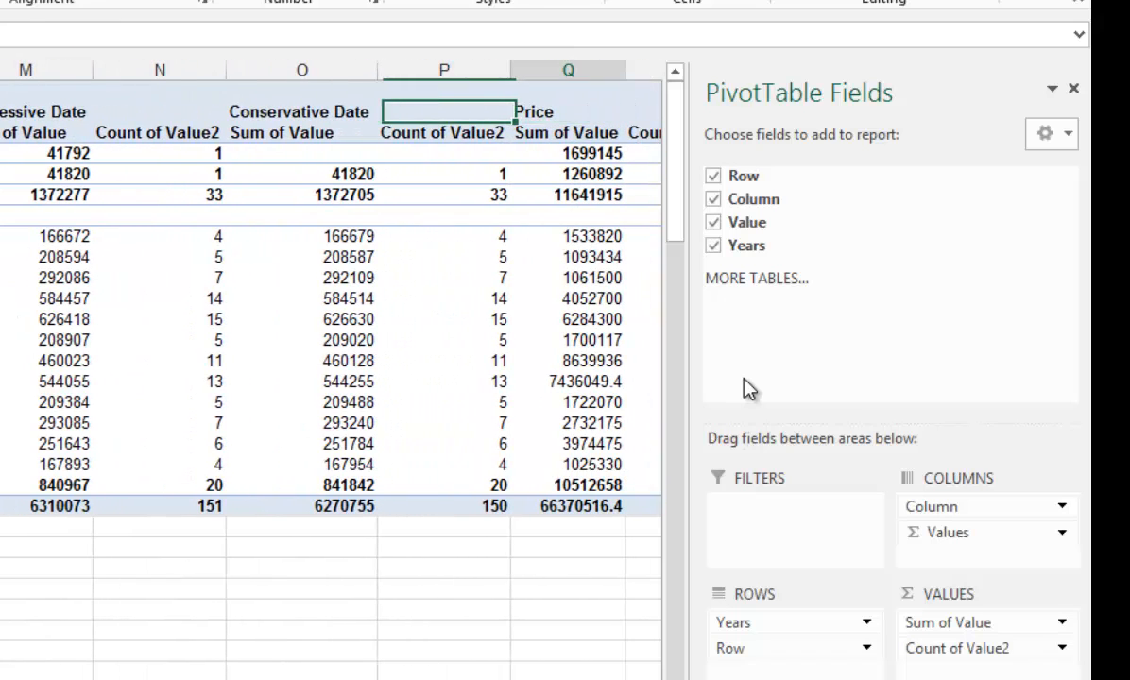
{"action": "key", "text": "Right"}
{"action": "key", "text": "Right"}
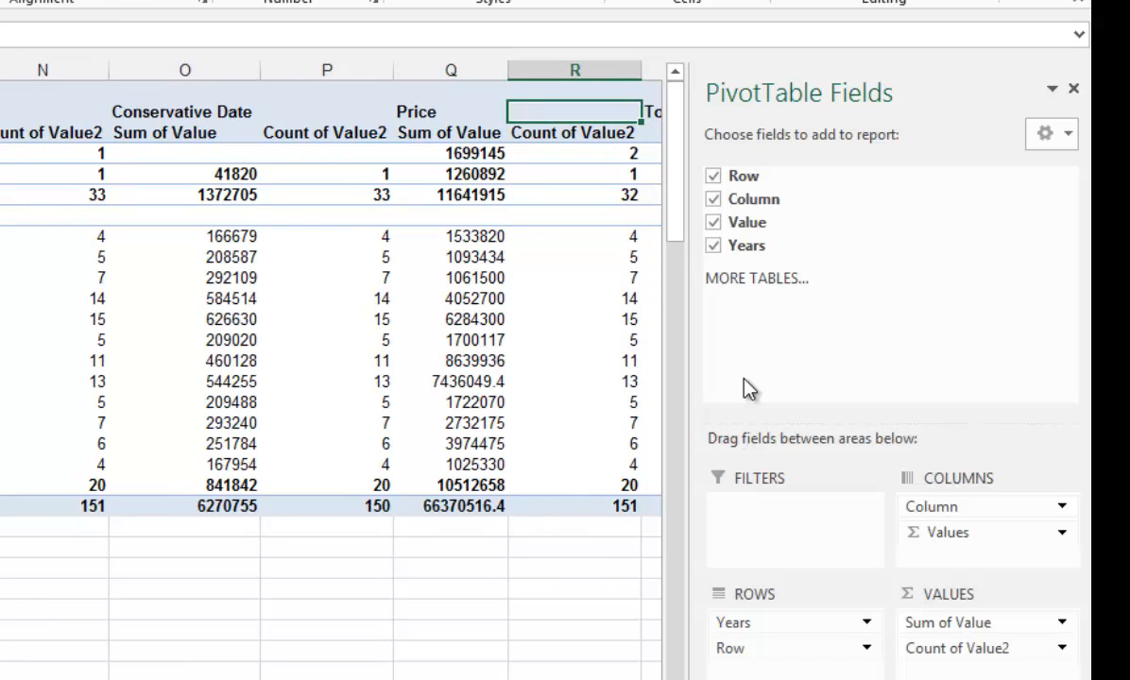
Move the Price group to the front of the PivotTable's columns by entering Price over the Actual Date label.
{"action": "key", "text": "Right"}
{"action": "key", "text": "Right"}
{"action": "key", "text": "Left"}
{"action": "key", "text": "Left"}
{"action": "key", "text": "Left"}
{"action": "key", "text": "Left"}
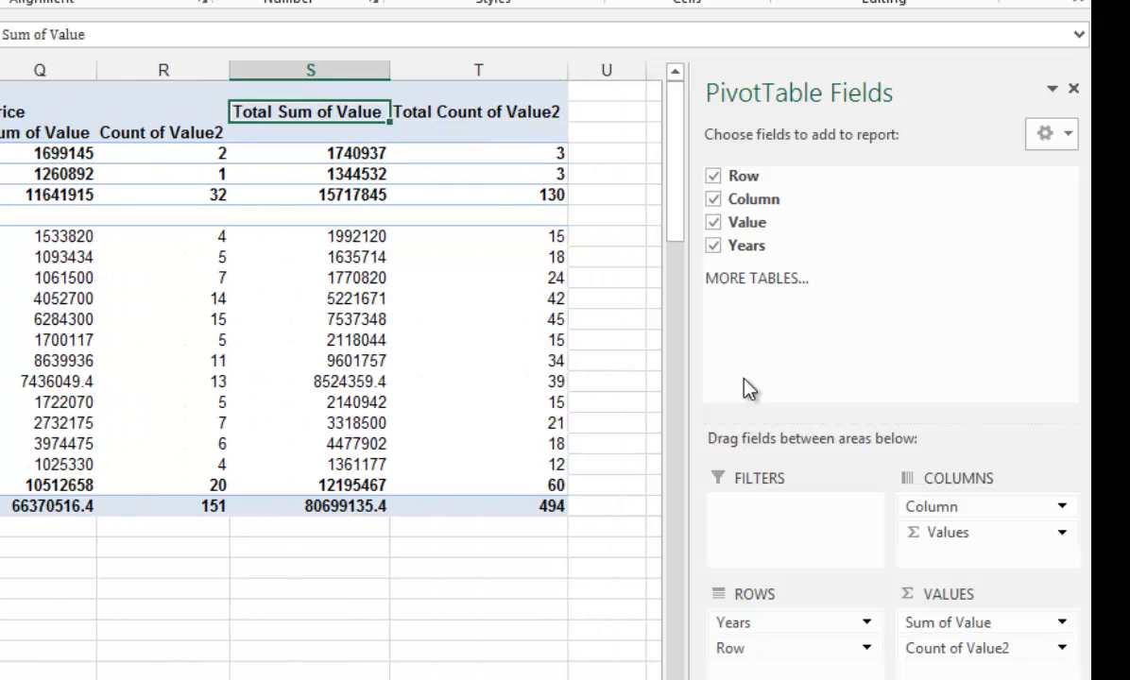
{"action": "key", "text": "Left"}
{"action": "key", "text": "Left"}
{"action": "key", "text": "Left"}
{"action": "key", "text": "Left"}
{"action": "key", "text": "Left"}
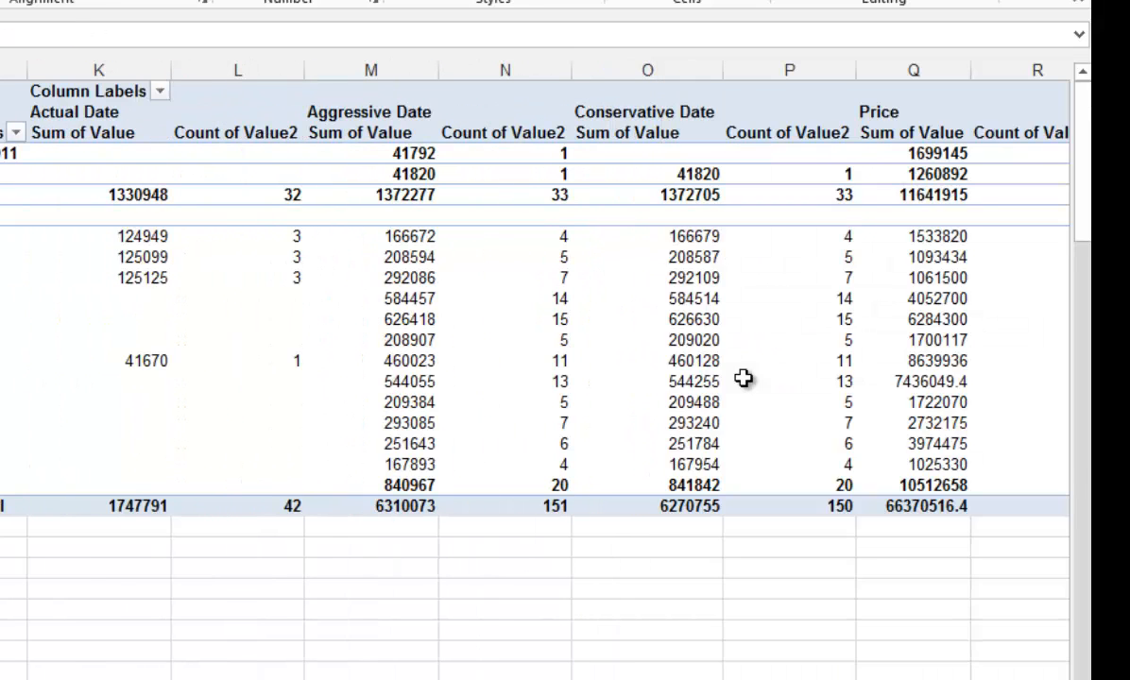
{"action": "key", "text": "Right"}
{"action": "type", "text": "P"}
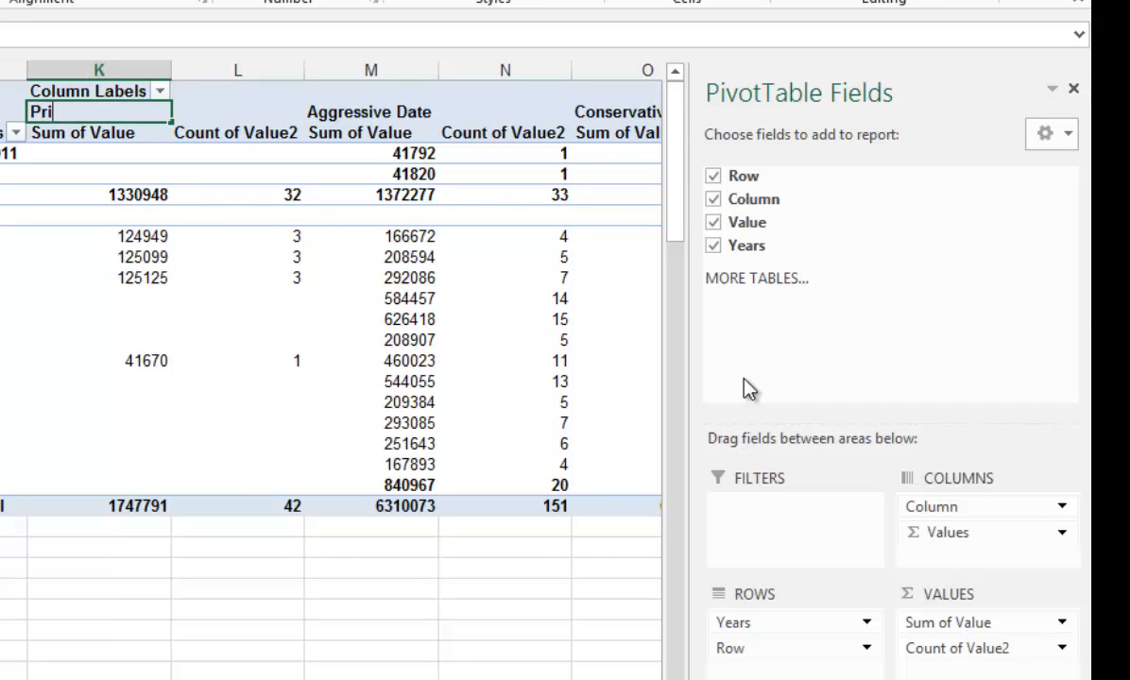
{"action": "type", "text": "rice"}
{"action": "key", "text": "Return"}
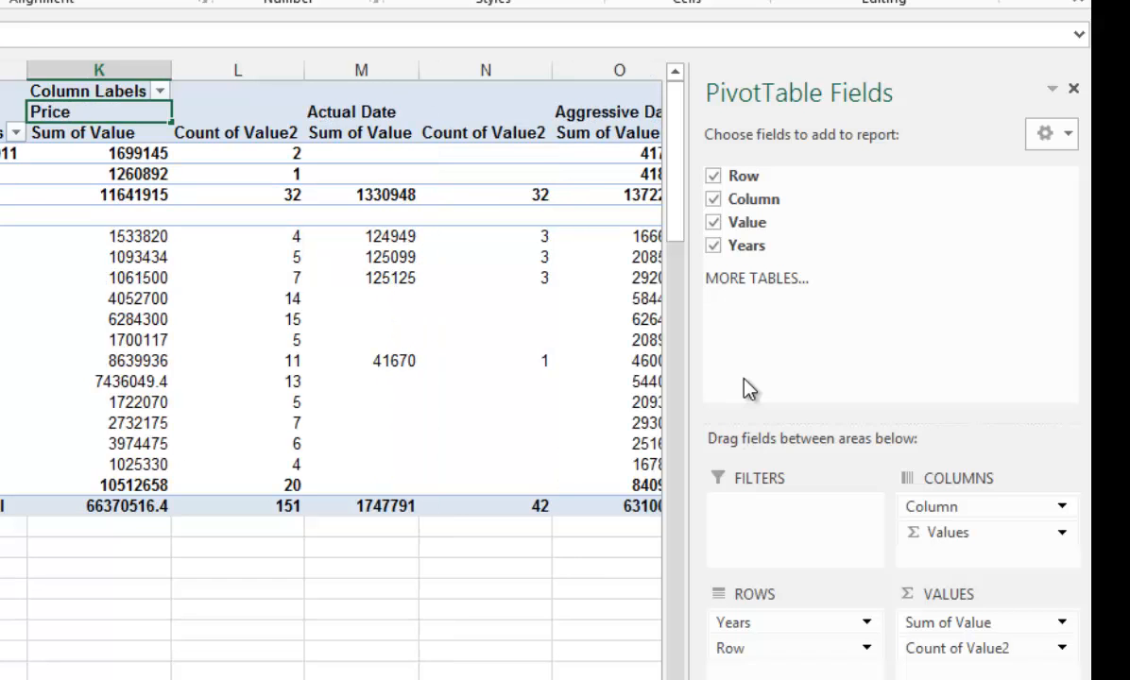
Compare the pivot's 2014 Price sums and counts with the $ and Units figures in the manual table.
{"action": "key", "text": "Down"}
{"action": "key", "text": "Down"}
{"action": "key", "text": "Down"}
{"action": "key", "text": "Down"}
{"action": "key", "text": "Down"}
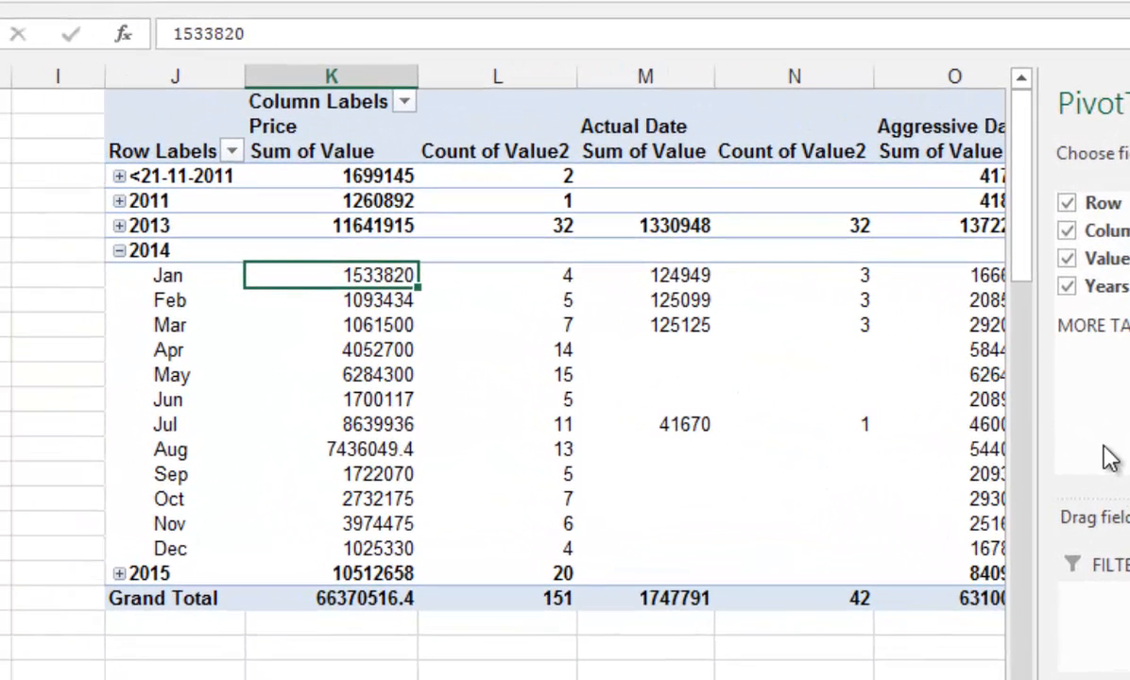
{"action": "key", "text": "ctrl+Home"}
{"action": "key", "text": "Down"}
{"action": "key", "text": "Right"}
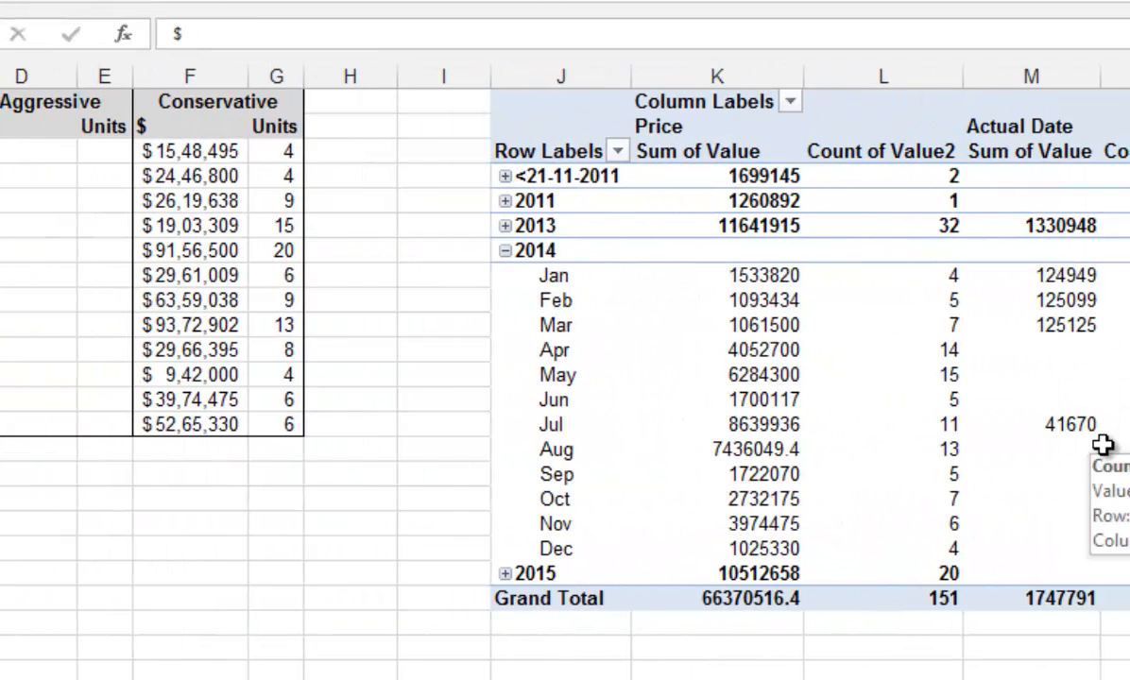
{"action": "key", "text": "Down"}
{"action": "key", "text": "Down"}
{"action": "key", "text": "Down"}
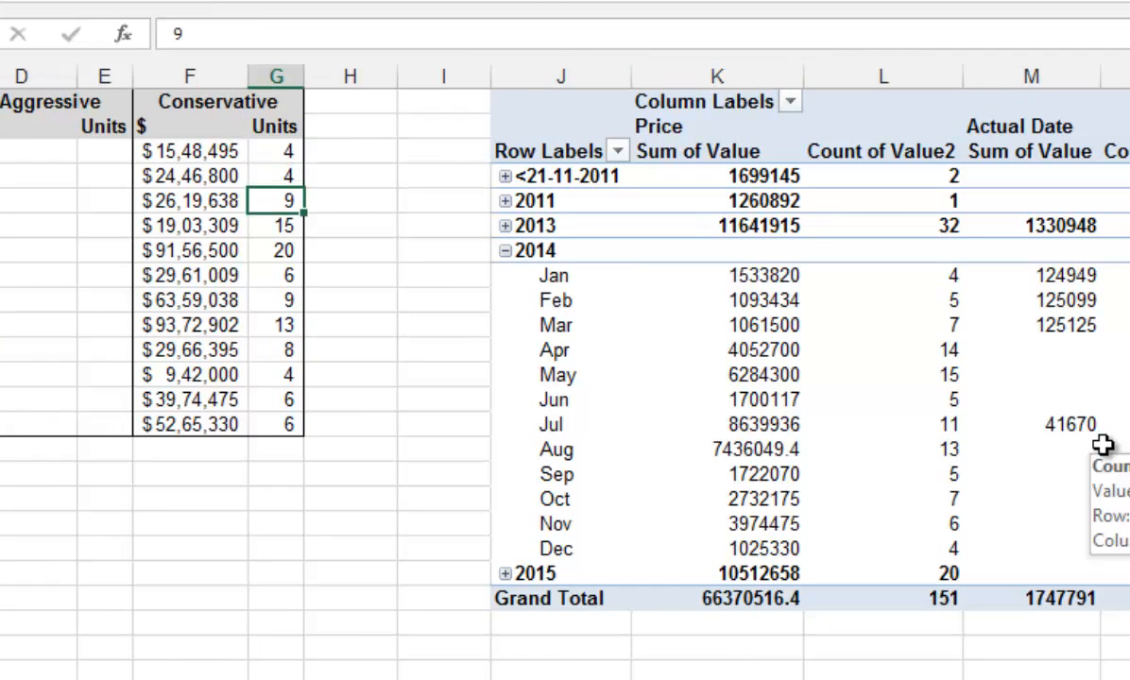
{"action": "key", "text": "Down"}
{"action": "key", "text": "Right"}
{"action": "key", "text": "Right"}
{"action": "key", "text": "Right"}
{"action": "key", "text": "Right"}
{"action": "key", "text": "Right"}
{"action": "key", "text": "Down"}
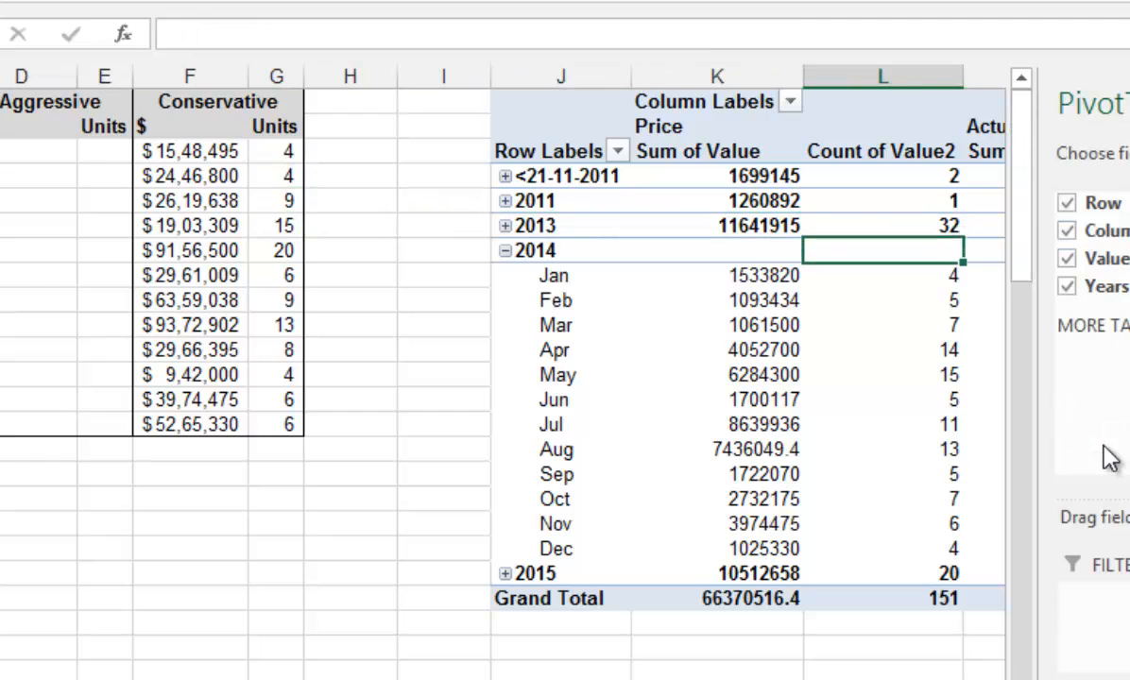
{"action": "key", "text": "Down"}
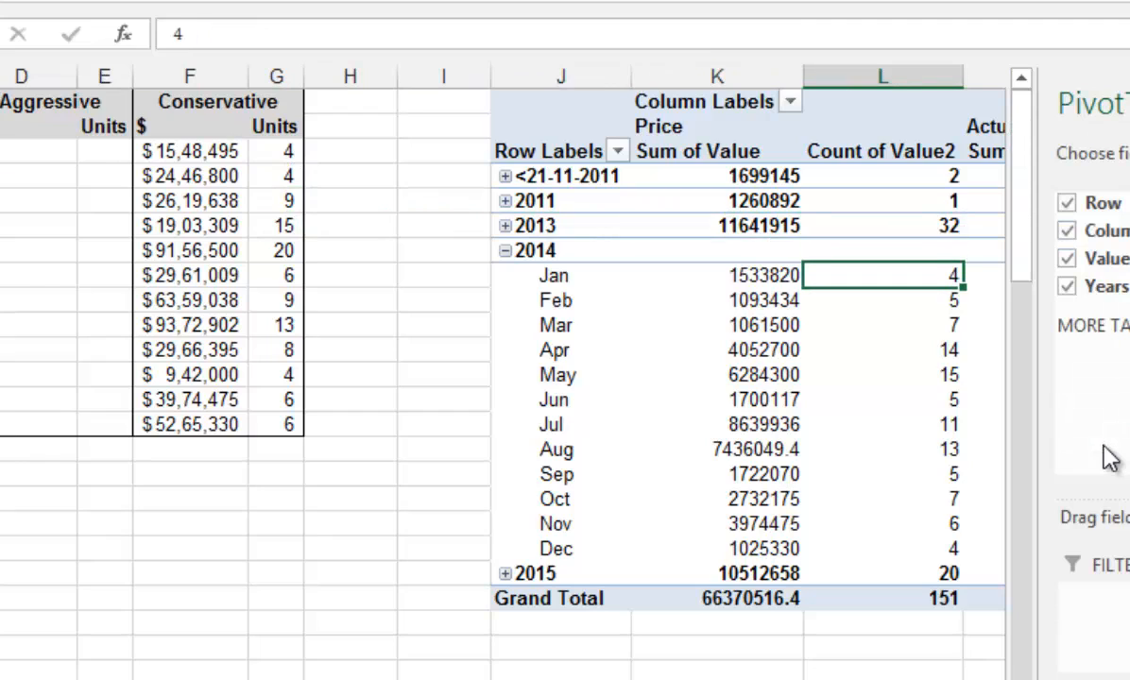
Rename the Count of Value2 heading as Unit and the Sum of Value heading as $.
{"action": "left_click", "coordinate": [855, 151]}
{"action": "type", "text": "Unit"}
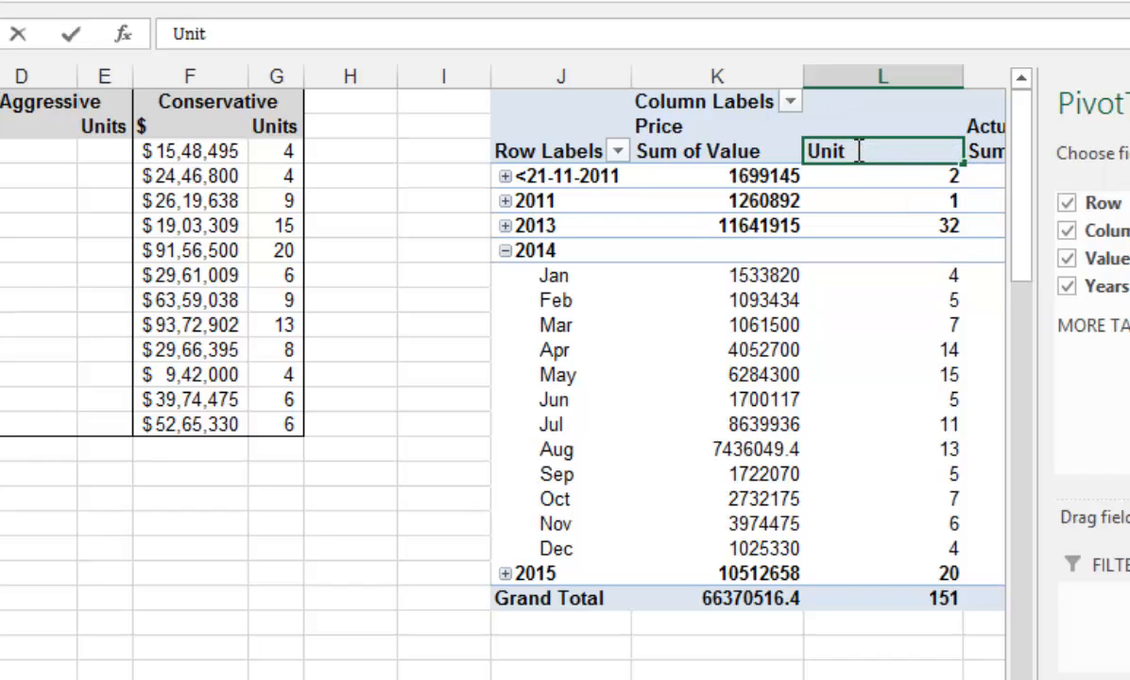
{"action": "key", "text": "Return"}
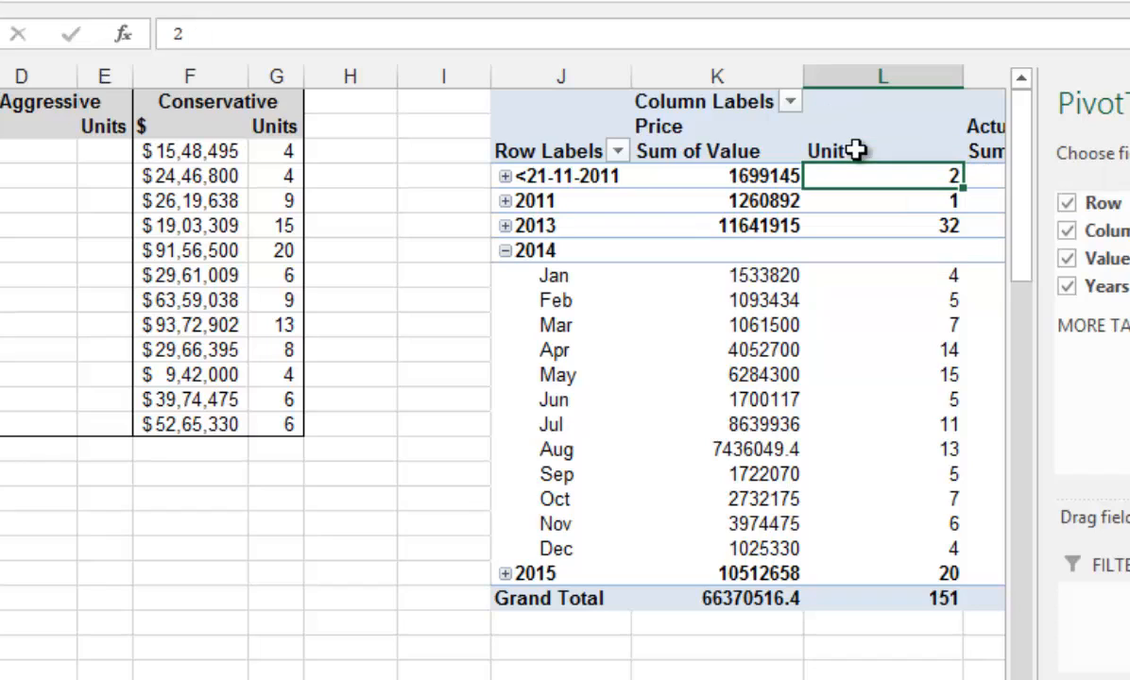
{"action": "left_click", "coordinate": [728, 151]}
{"action": "type", "text": "$"}
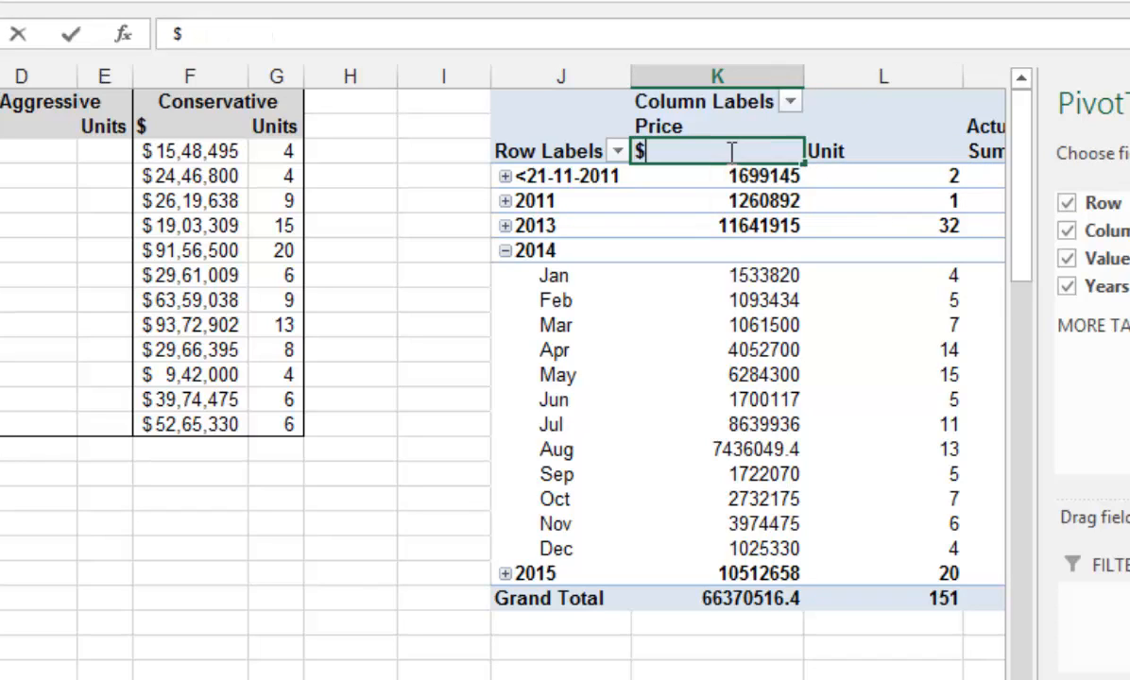
{"action": "key", "text": "Return"}
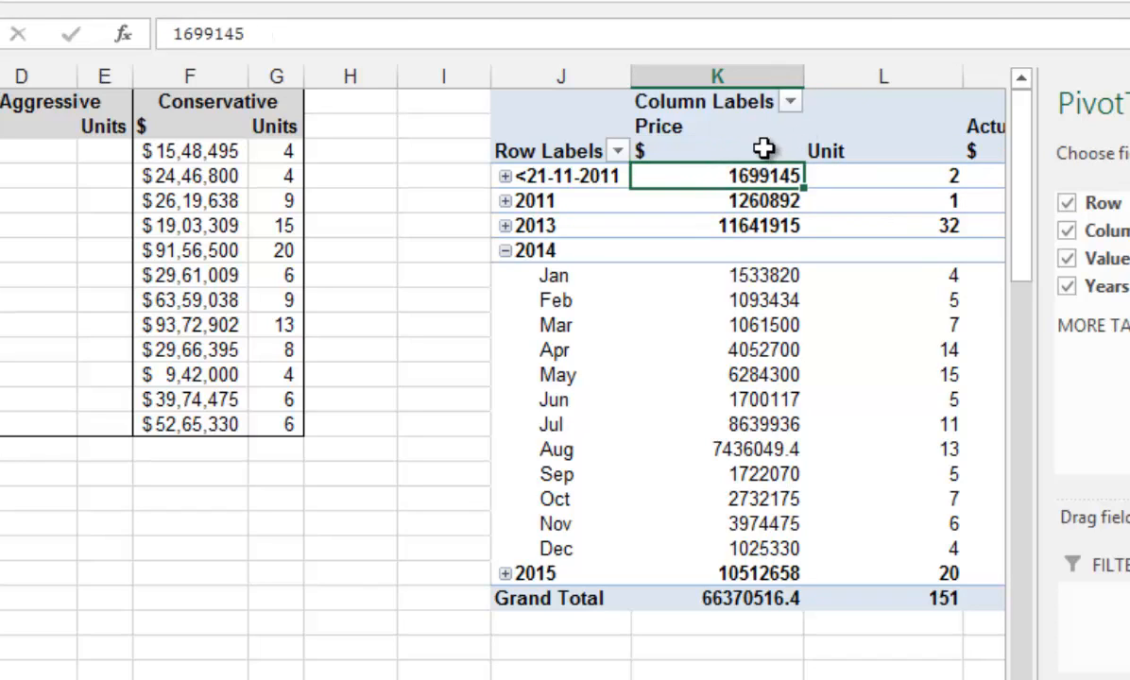
Examine the $ and Unit columns for January 2014 from Price across to Conservative Date.
{"action": "left_click", "coordinate": [763, 149]}
{"action": "key", "text": "Right"}
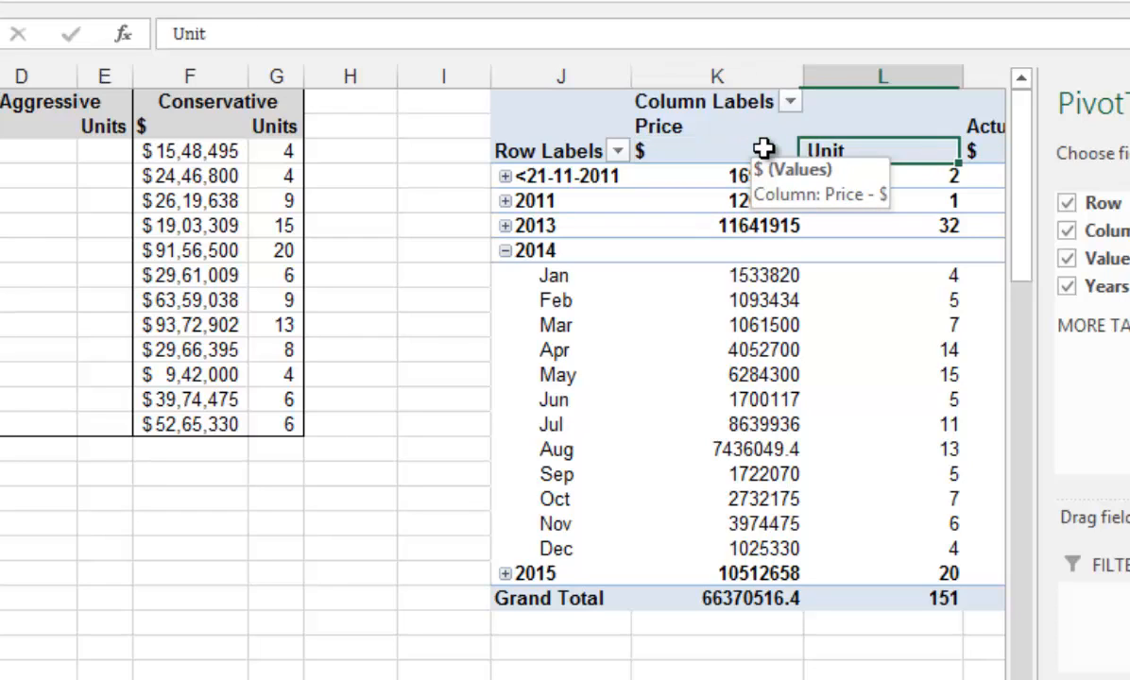
{"action": "key", "text": "Down"}
{"action": "key", "text": "Down"}
{"action": "key", "text": "Left"}
{"action": "key", "text": "Left"}
{"action": "key", "text": "Down"}
{"action": "key", "text": "Down"}
{"action": "key", "text": "Down"}
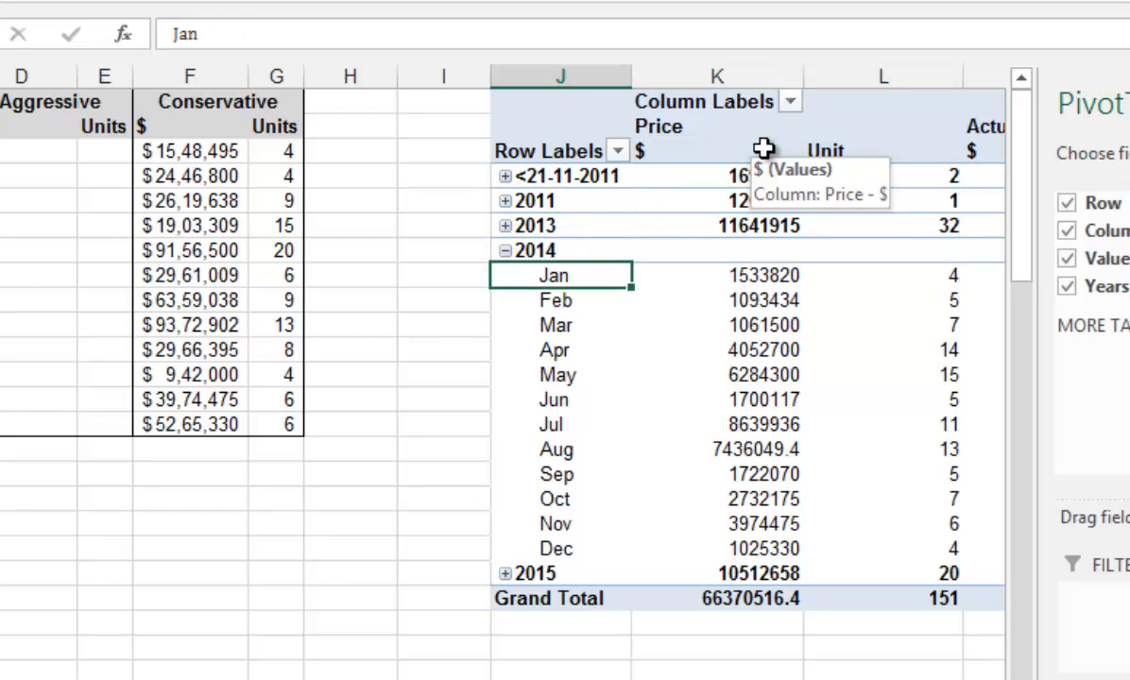
{"action": "key", "text": "Right"}
{"action": "key", "text": "Right"}
{"action": "key", "text": "Right"}
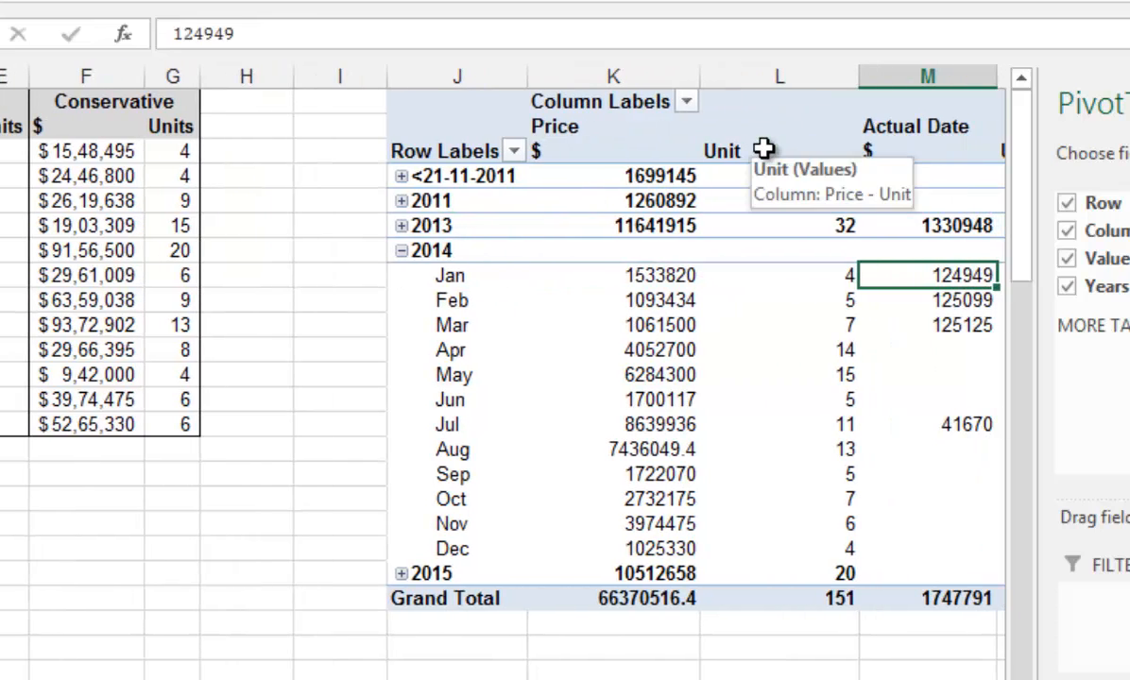
{"action": "key", "text": "Right"}
{"action": "key", "text": "Right"}
{"action": "key", "text": "Right"}
{"action": "key", "text": "Right"}
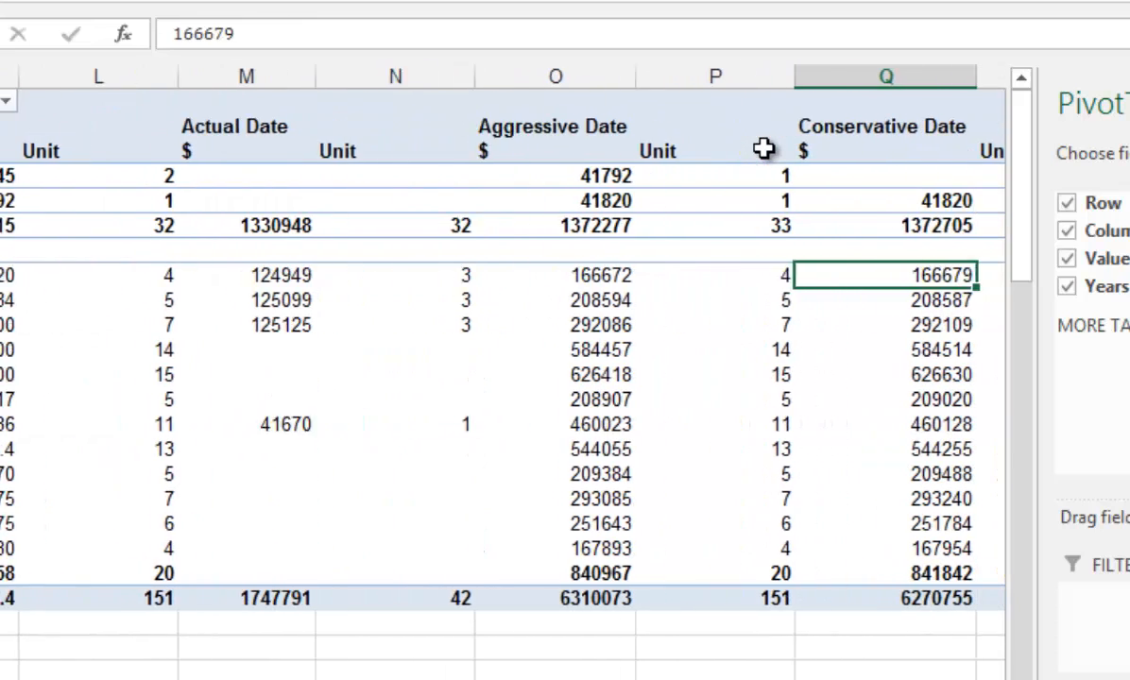
Move the Aggressive Date column group ahead of Actual Date in the PivotTable.
{"action": "key", "text": "Up"}
{"action": "key", "text": "Up"}
{"action": "key", "text": "Up"}
{"action": "key", "text": "Up"}
{"action": "key", "text": "Up"}
{"action": "key", "text": "Left"}
{"action": "key", "text": "Left"}
{"action": "key", "text": "Left"}
{"action": "key", "text": "Right"}
{"action": "key", "text": "Up"}
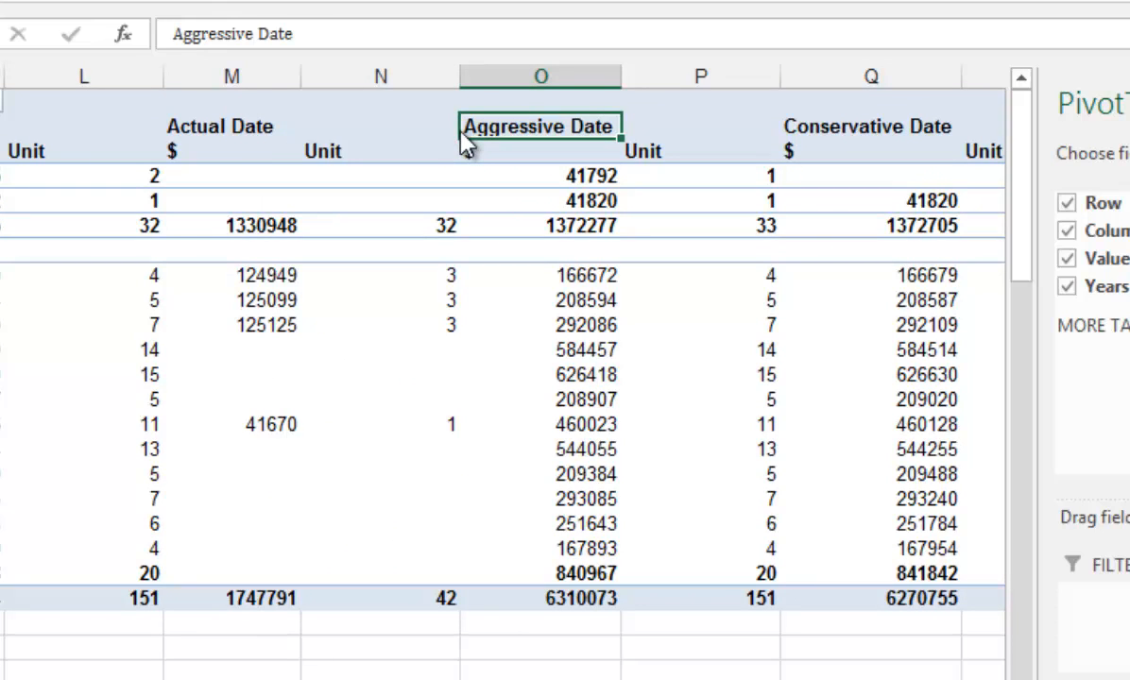
{"action": "left_click_drag", "start_coordinate": [466, 141], "coordinate": [226, 151]}
{"action": "left_click", "coordinate": [156, 136]}
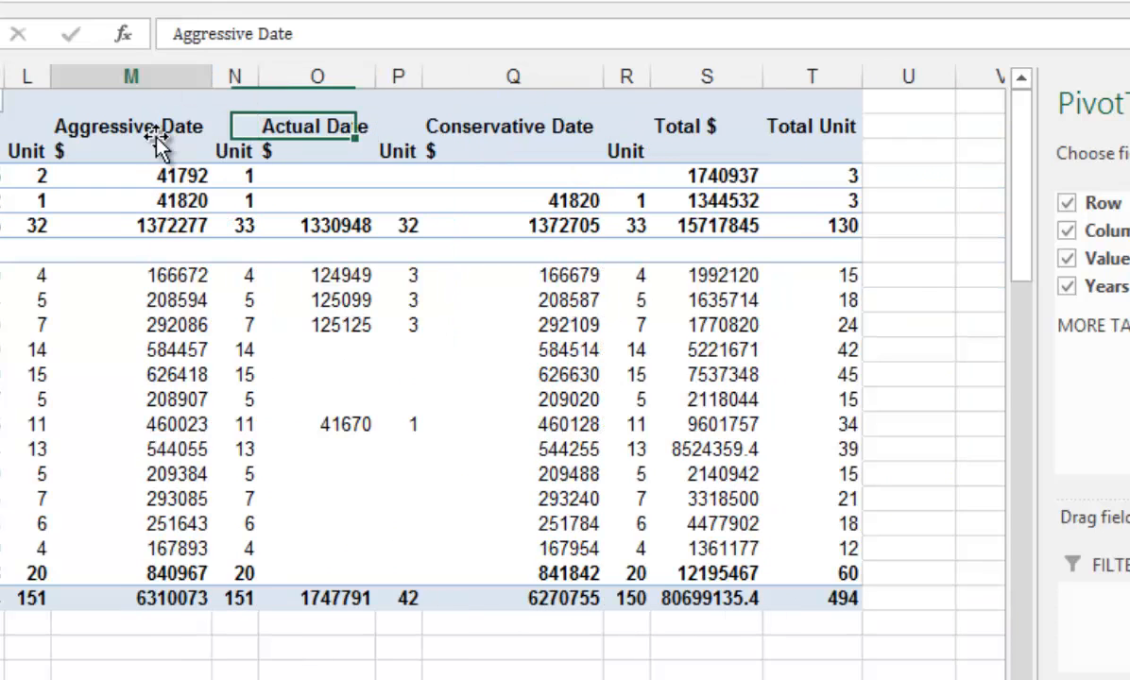
Review the order of the Price, Aggressive Date, Actual Date and Conservative Date column groups.
{"action": "key", "text": "Left"}
{"action": "key", "text": "Right"}
{"action": "key", "text": "Left"}
{"action": "key", "text": "Left"}
{"action": "key", "text": "Left"}
{"action": "key", "text": "Left"}
{"action": "key", "text": "Left"}
{"action": "key", "text": "Left"}
{"action": "key", "text": "Left"}
{"action": "key", "text": "Left"}
{"action": "key", "text": "Left"}
{"action": "key", "text": "Left"}
{"action": "key", "text": "Left"}
{"action": "key", "text": "Left"}
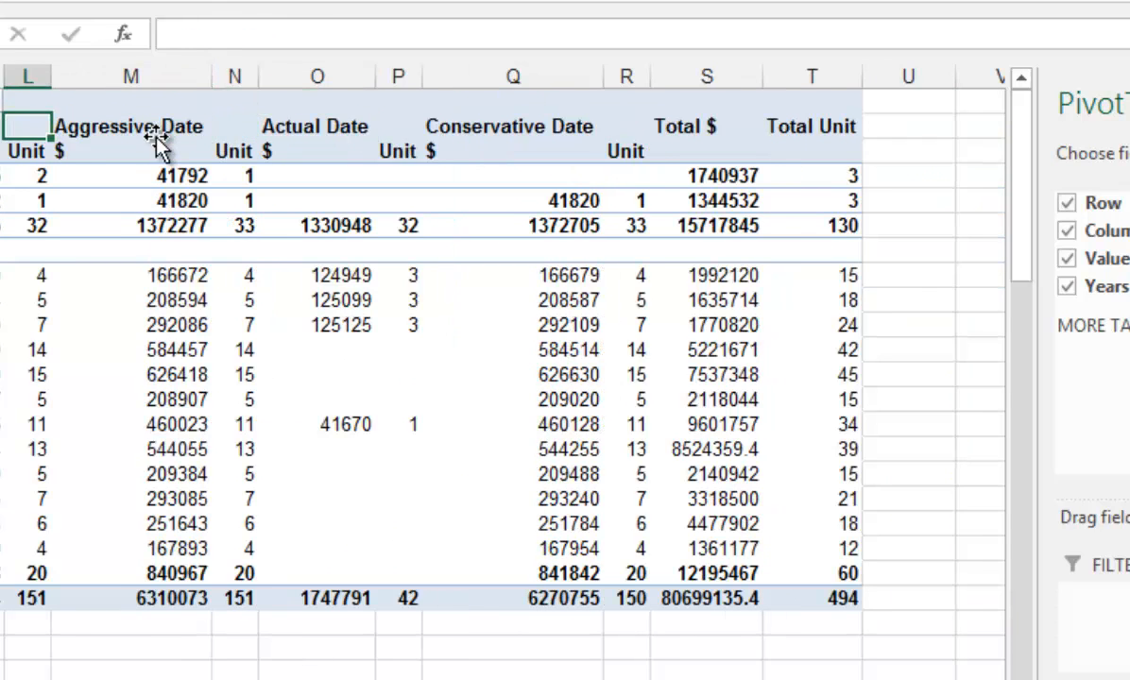
Move the Conservative Date column group ahead of Actual Date, directly after Aggressive Date.
{"action": "key", "text": "Right"}
{"action": "key", "text": "Right"}
{"action": "key", "text": "Right"}
{"action": "key", "text": "Right"}
{"action": "key", "text": "Right"}
{"action": "key", "text": "Right"}
{"action": "key", "text": "Right"}
{"action": "key", "text": "Right"}
{"action": "key", "text": "Right"}
{"action": "key", "text": "Right"}
{"action": "key", "text": "Right"}
{"action": "key", "text": "Right"}
{"action": "key", "text": "Right"}
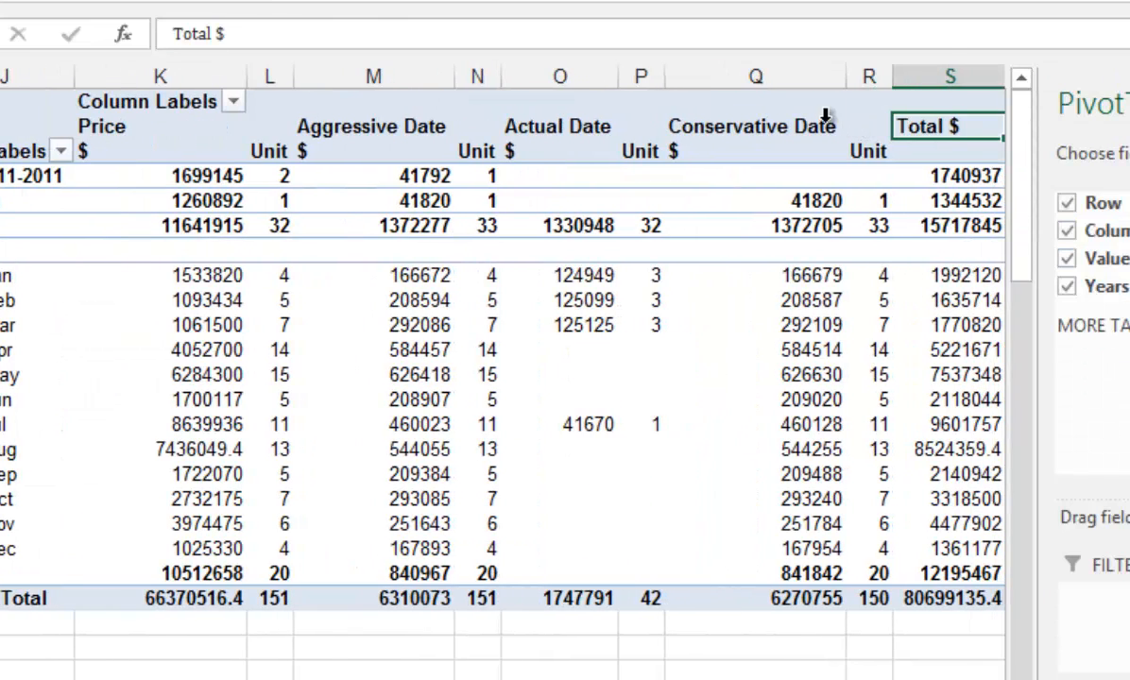
{"action": "left_click", "coordinate": [773, 111]}
{"action": "mouse_move", "coordinate": [664, 125]}
{"action": "left_mouse_down"}
{"action": "mouse_move", "coordinate": [685, 144]}
{"action": "mouse_move", "coordinate": [548, 146]}
{"action": "left_mouse_up"}
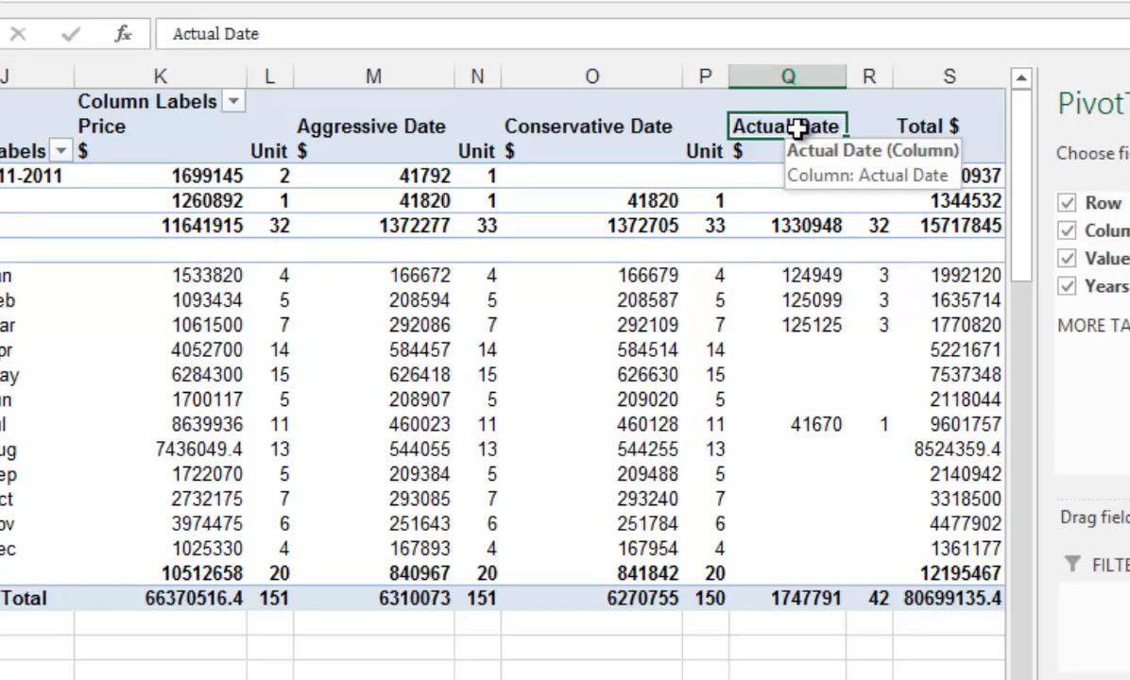
Turn off the PivotTable's grand totals for both rows and columns.
{"action": "key", "text": "Right"}
{"action": "key", "text": "Right"}
{"action": "key", "text": "Right"}
{"action": "key", "text": "Right"}
{"action": "key", "text": "Left"}
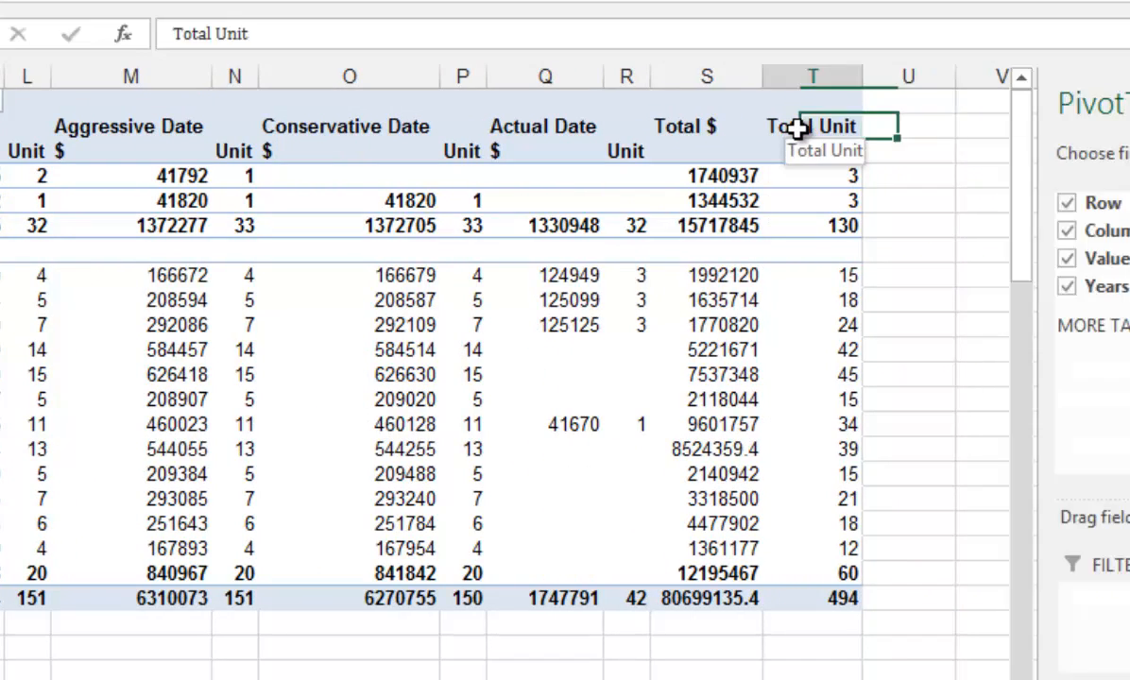
{"action": "left_click", "coordinate": [750, 302]}
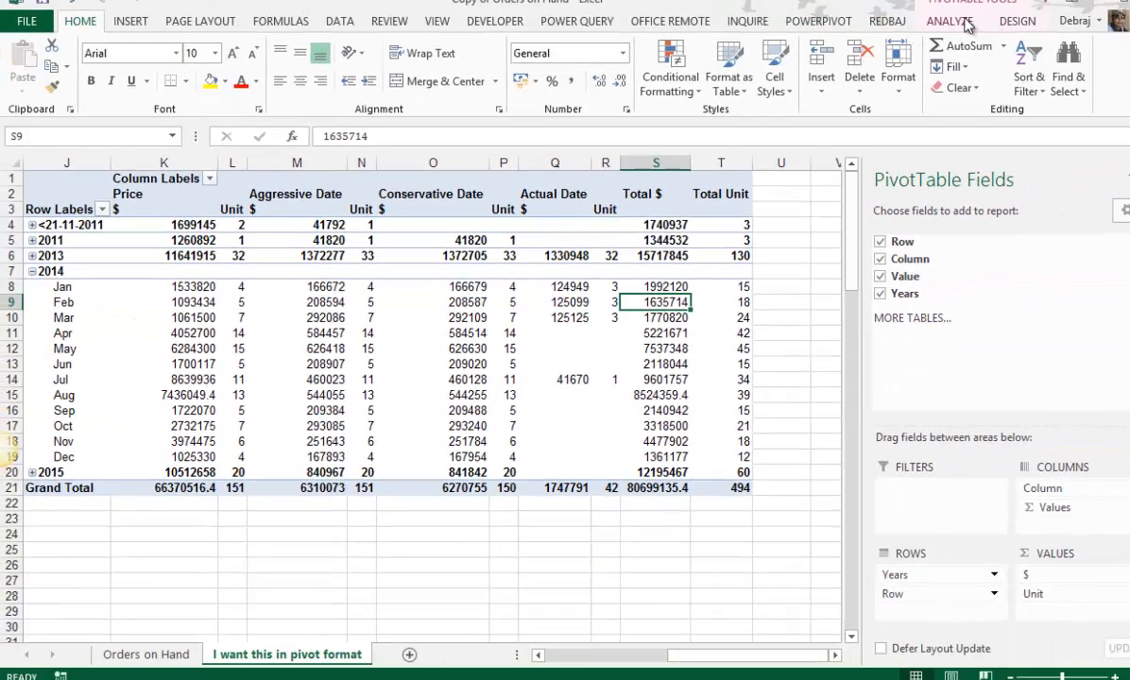
{"action": "left_click", "coordinate": [950, 21]}
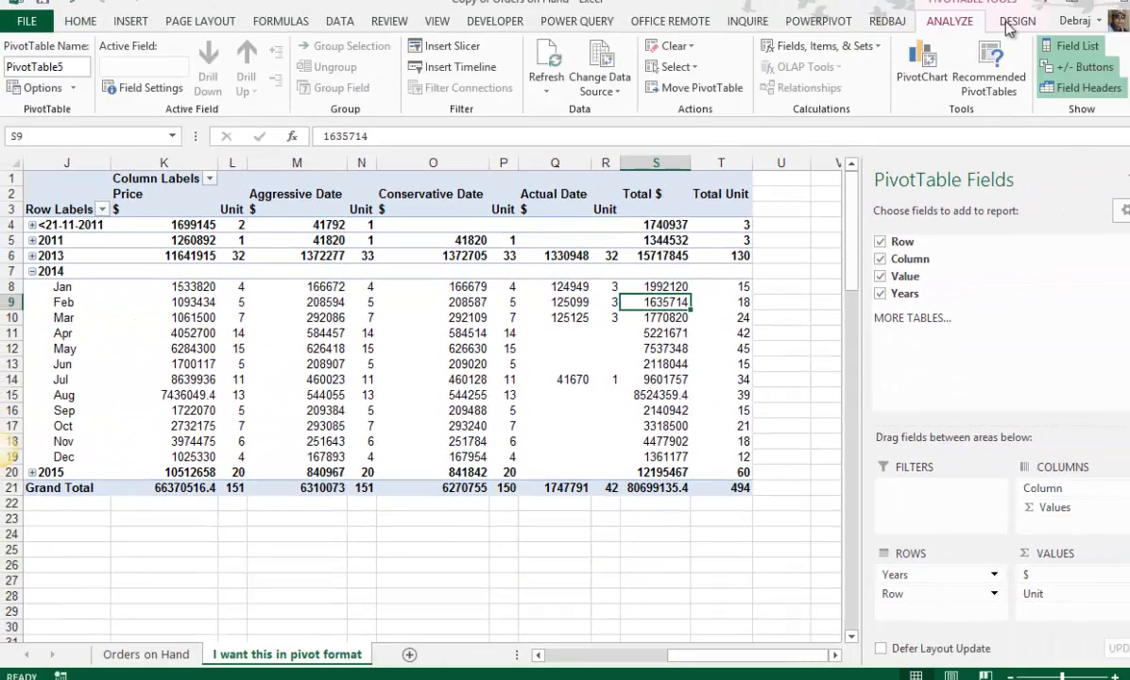
{"action": "left_click", "coordinate": [1016, 22]}
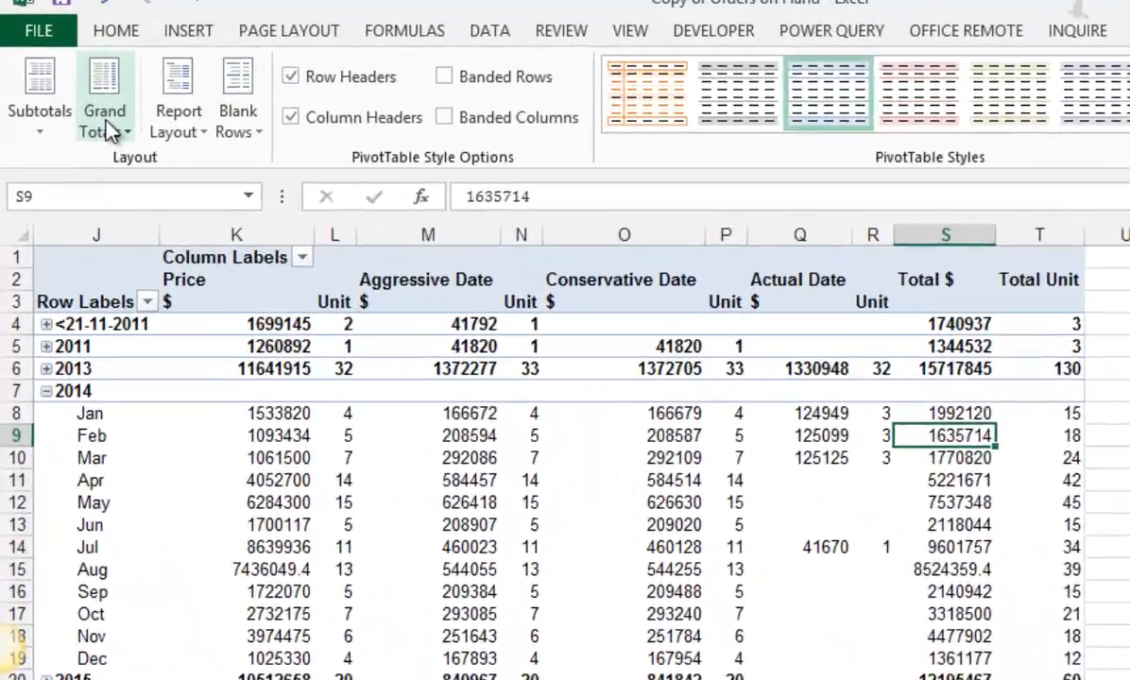
{"action": "left_click", "coordinate": [80, 97]}
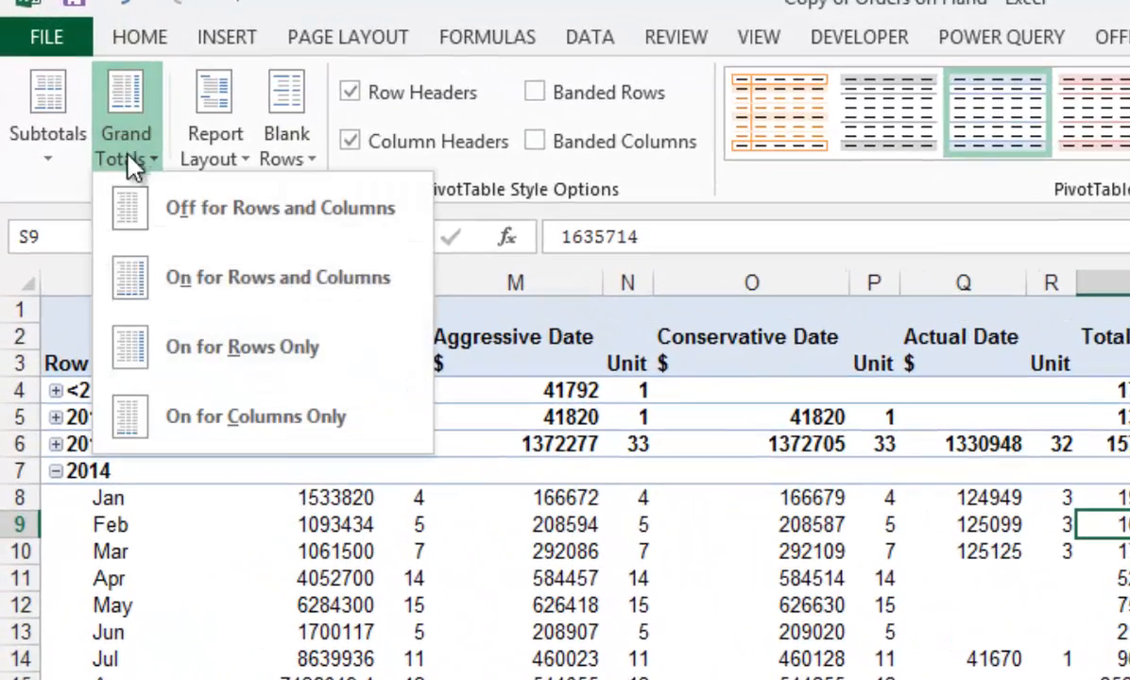
{"action": "left_click", "coordinate": [213, 230]}
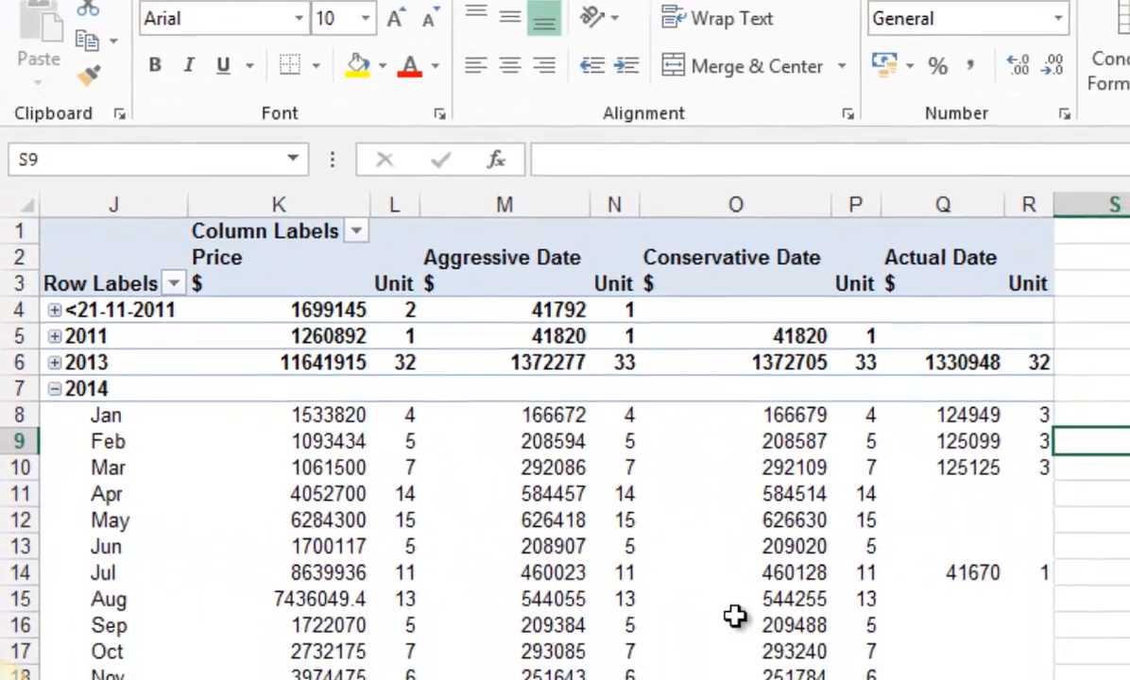
Compare the rearranged pivot's layout with the manual Required, Aggressive and Conservative table.
{"action": "left_click", "coordinate": [750, 679]}
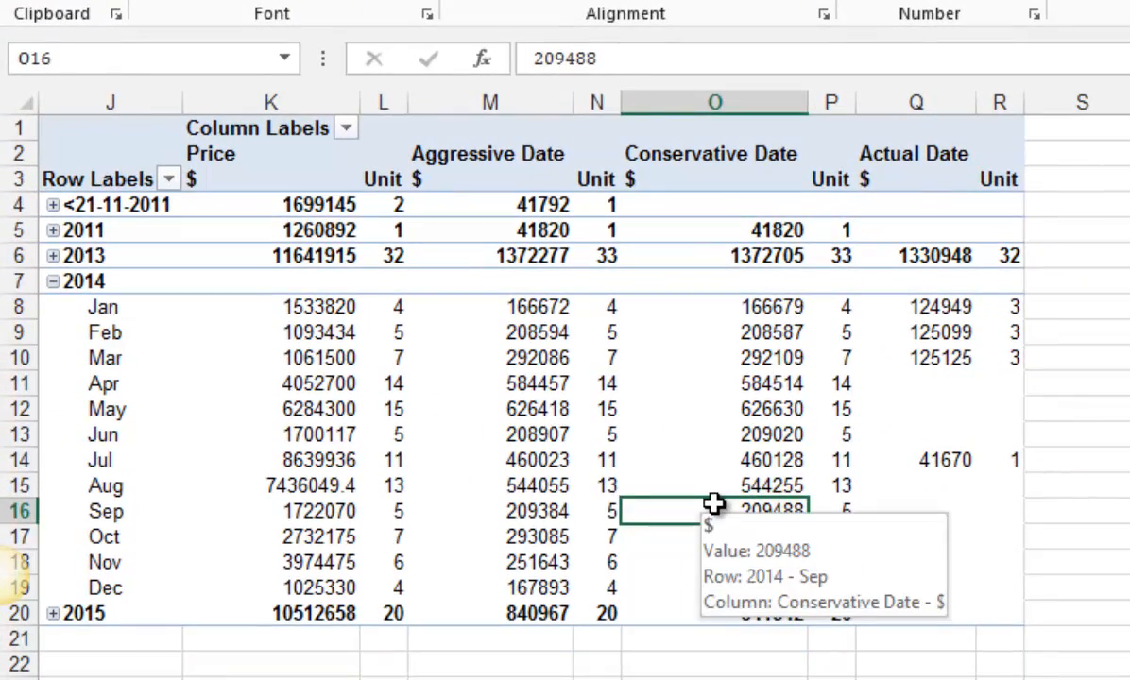
{"action": "key", "text": "Left"}
{"action": "key", "text": "Left"}
{"action": "key", "text": "Left"}
{"action": "key", "text": "Left"}
{"action": "key", "text": "Left"}
{"action": "key", "text": "Left"}
{"action": "key", "text": "Left"}
{"action": "key", "text": "Down"}
{"action": "key", "text": "Left"}
{"action": "key", "text": "Down"}
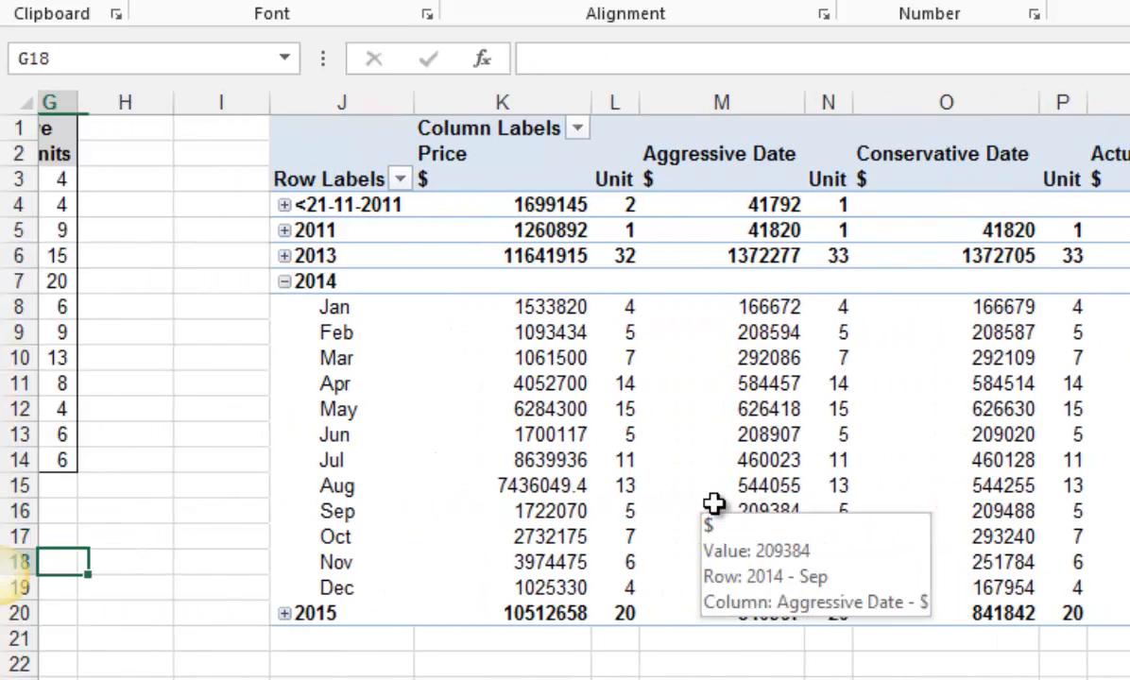
{"action": "key", "text": "Right"}
{"action": "key", "text": "Right"}
{"action": "key", "text": "Right"}
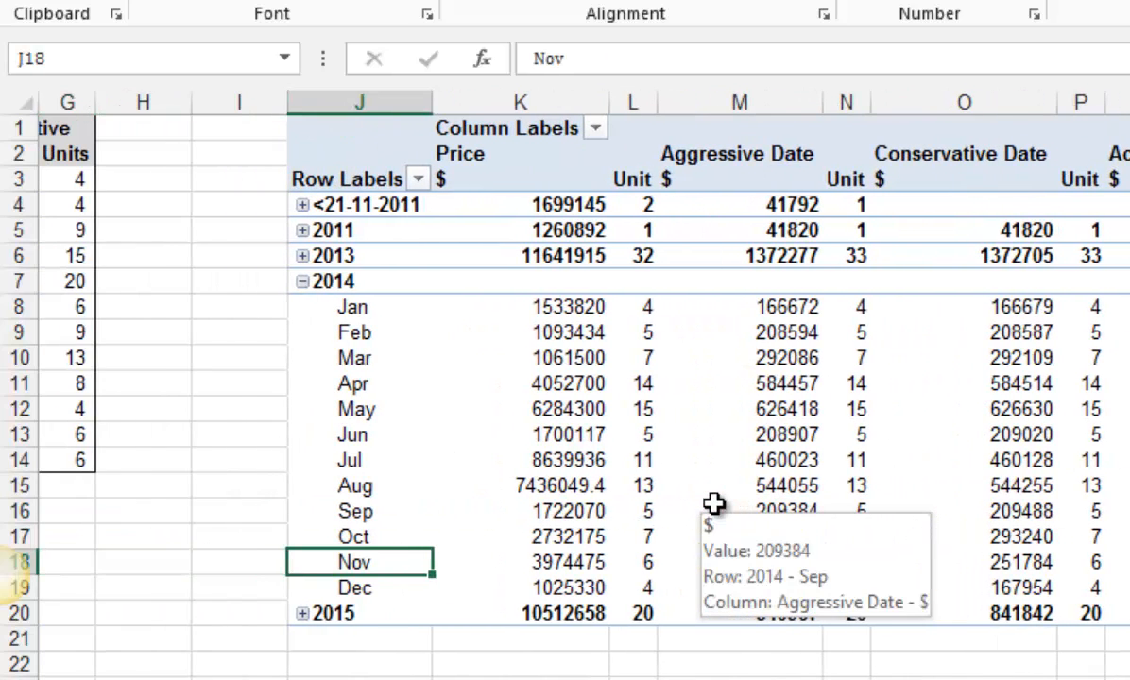
{"action": "key", "text": "ctrl+Home"}
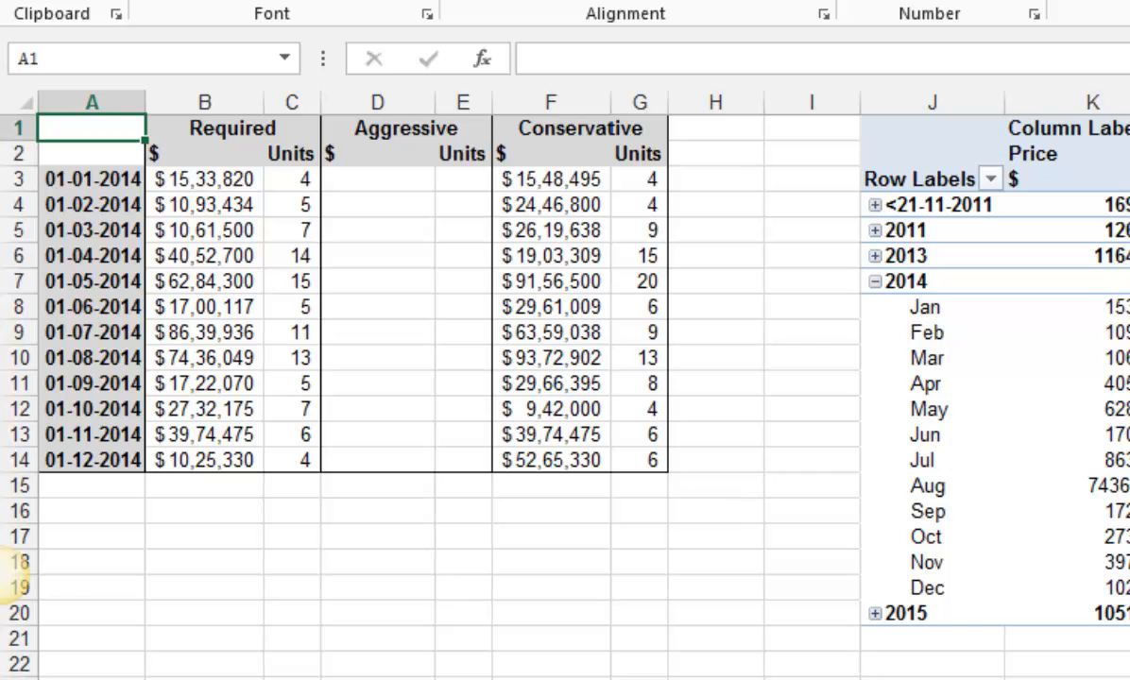
Open the number format settings of the pivot's $ value field and choose the Currency category.
{"action": "left_click", "coordinate": [1097, 534]}
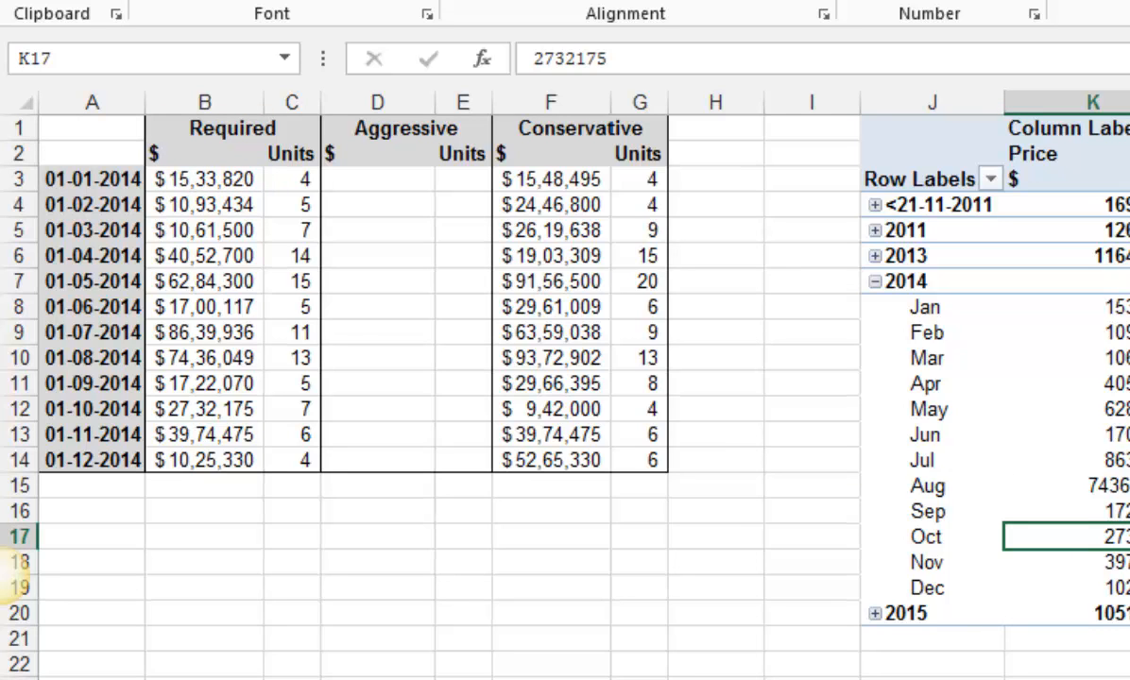
{"action": "left_click", "coordinate": [1124, 673]}
{"action": "left_click", "coordinate": [626, 664]}
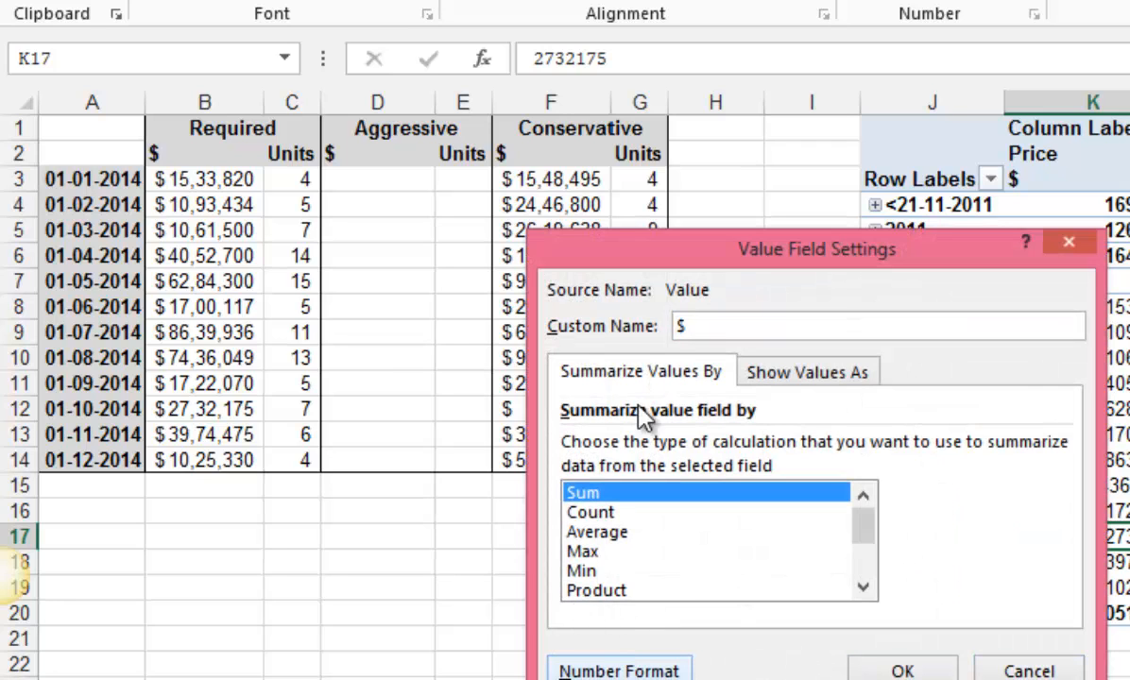
{"action": "left_click", "coordinate": [647, 667]}
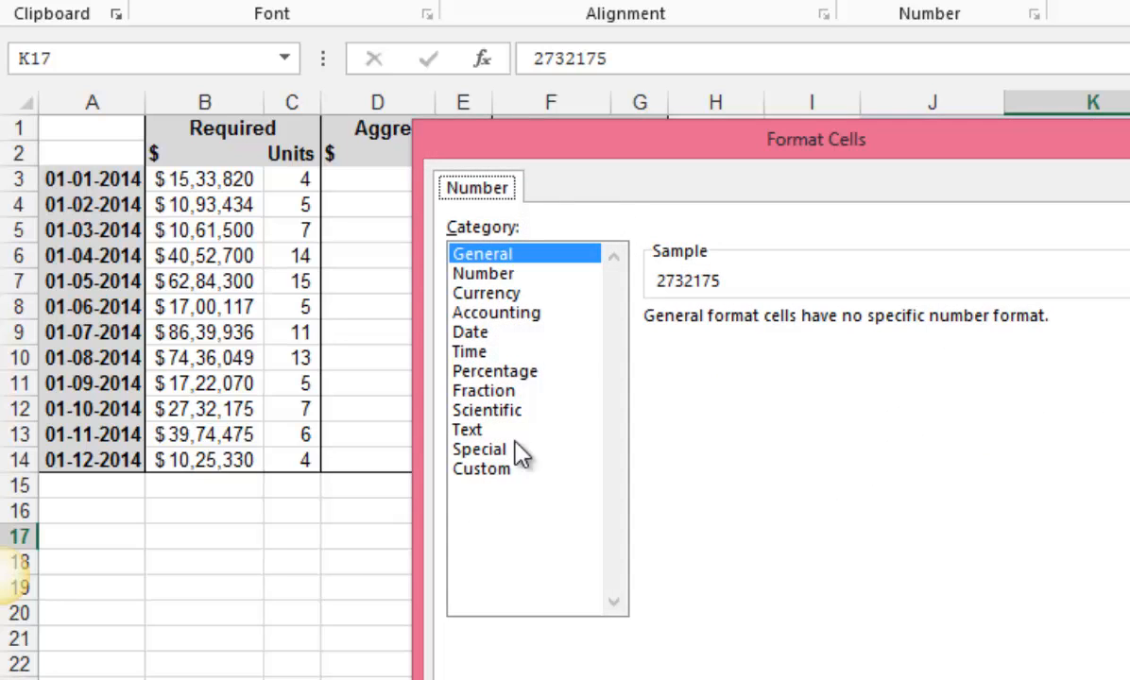
{"action": "left_click", "coordinate": [499, 273]}
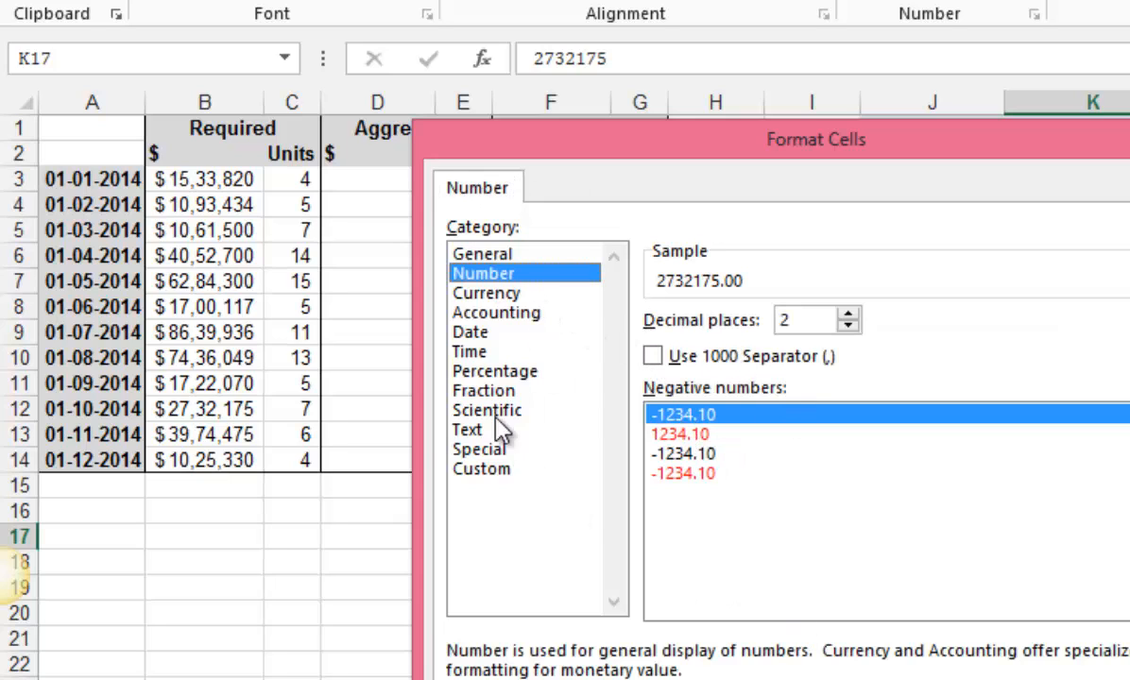
{"action": "left_click", "coordinate": [487, 294]}
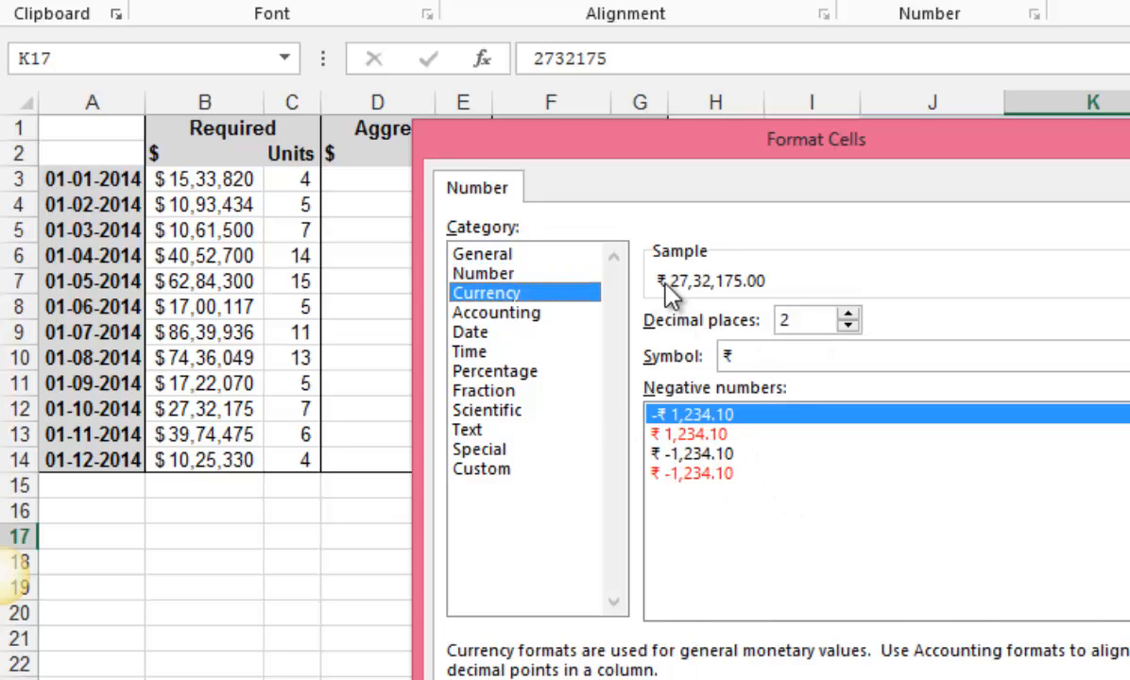
Set the currency symbol to $ Inuktitut (Syllabics) and apply the format to the $ value field.
{"action": "left_click", "coordinate": [767, 357]}
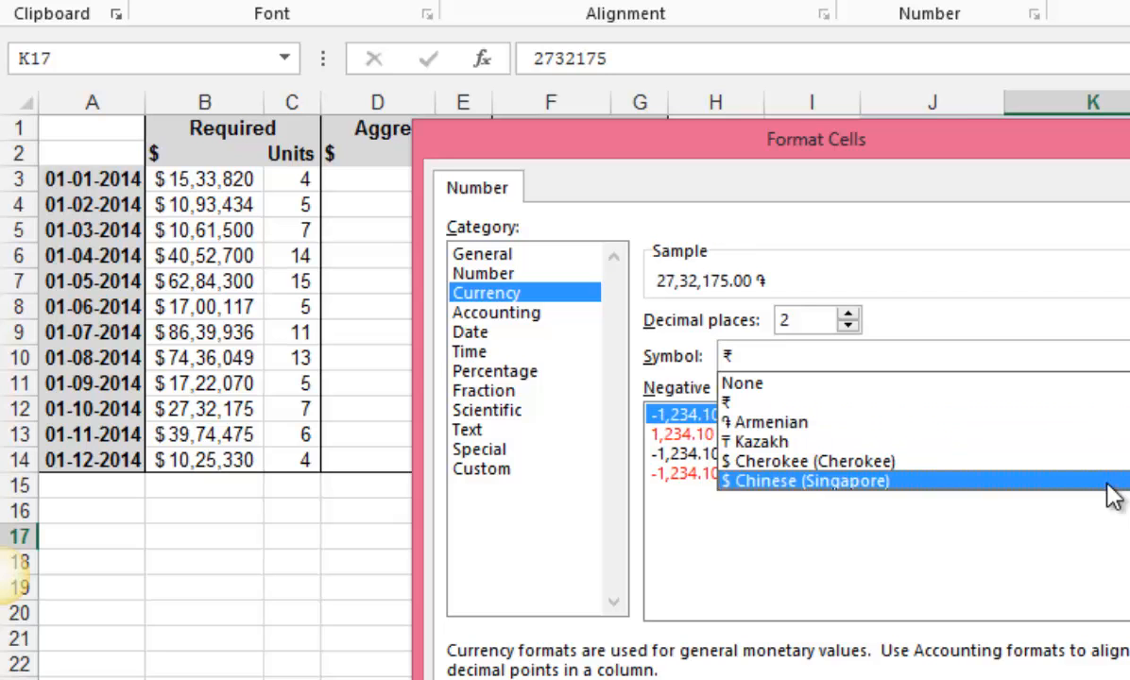
{"action": "scroll", "coordinate": [923, 431], "scroll_direction": "down", "scroll_amount": 4}
{"action": "scroll", "coordinate": [923, 432], "scroll_direction": "down", "scroll_amount": 2}
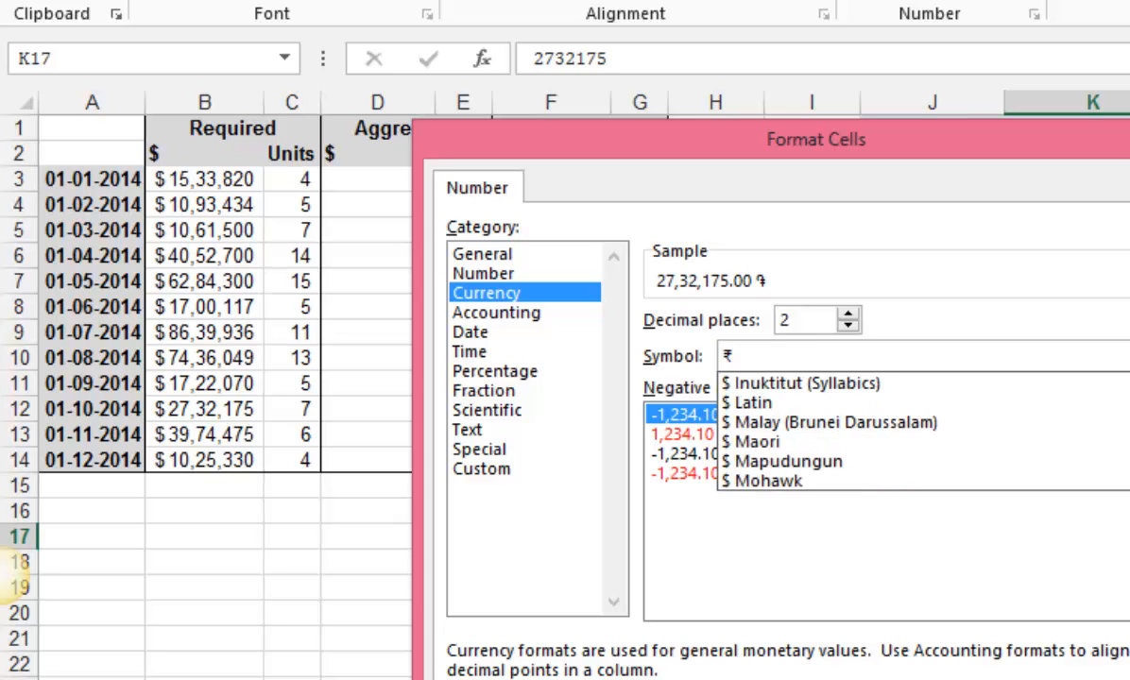
{"action": "left_click", "coordinate": [910, 385]}
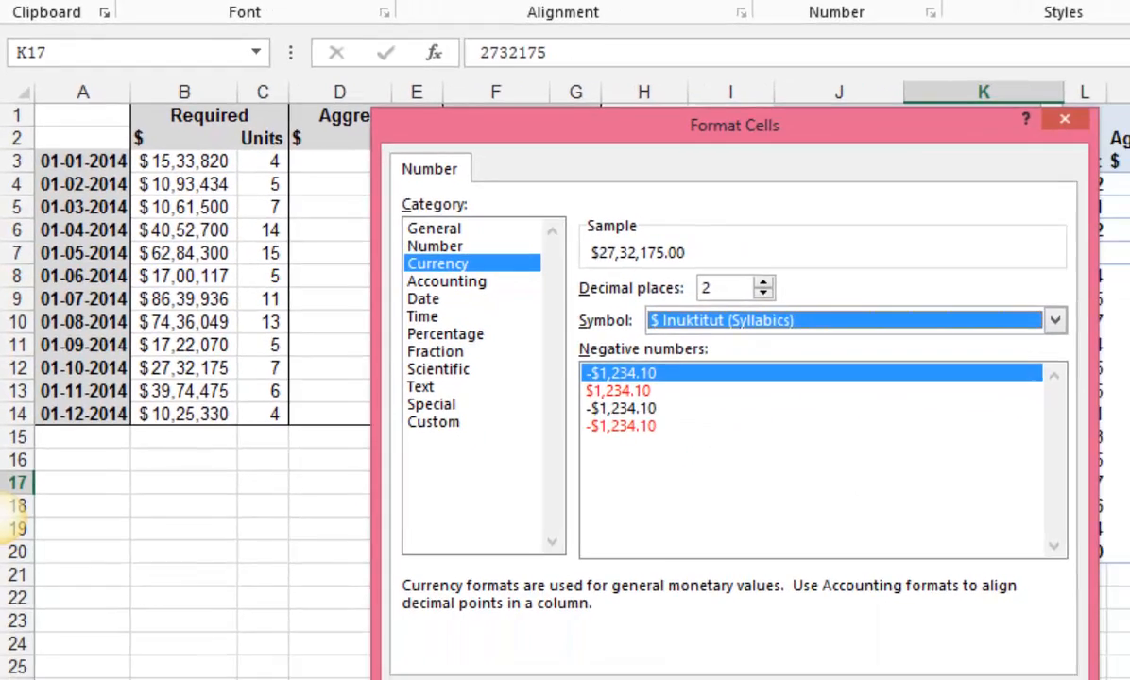
{"action": "left_click", "coordinate": [850, 639]}
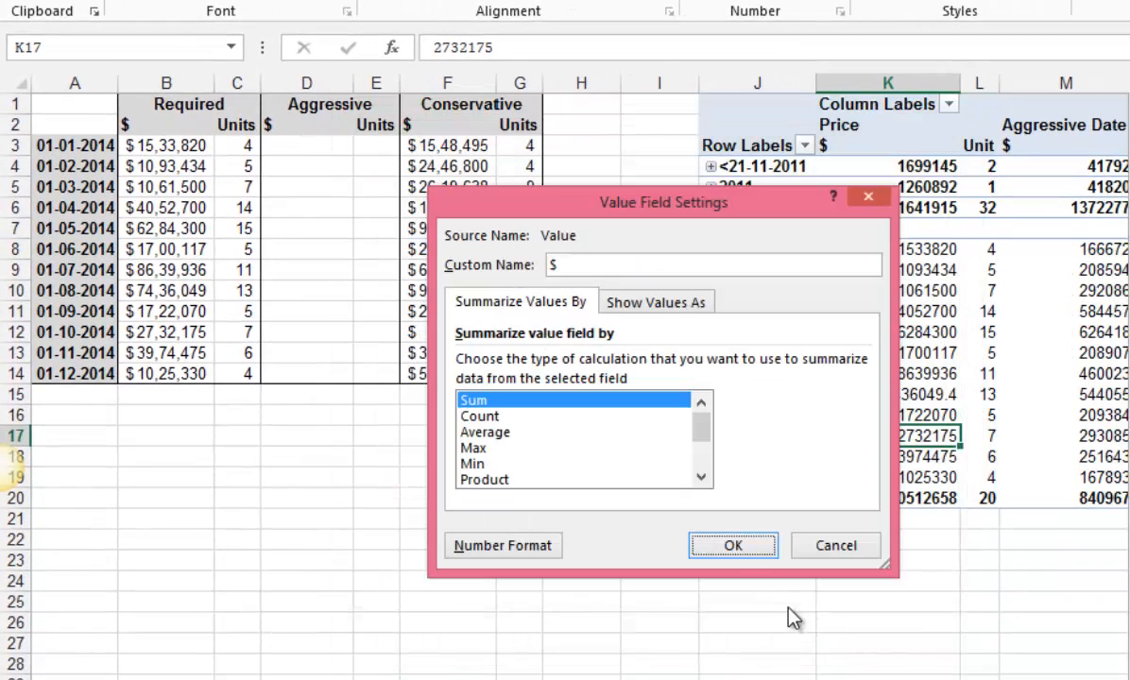
{"action": "left_click", "coordinate": [734, 548]}
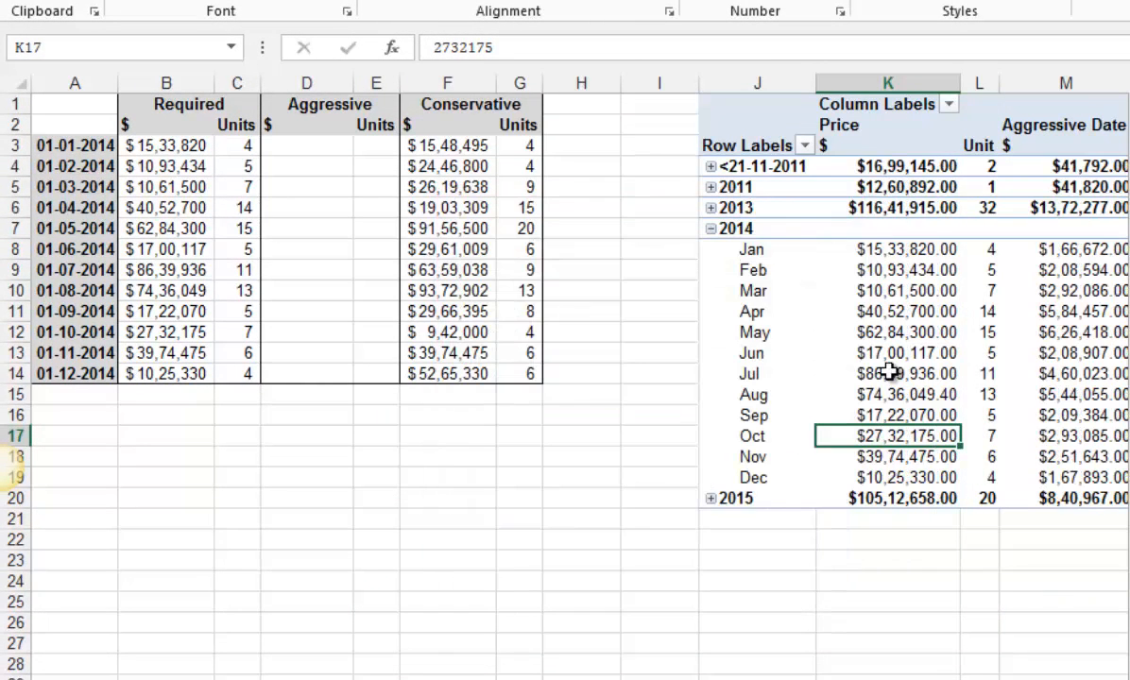
Review the formatted $ and Unit columns across the Price, Aggressive, Conservative and Actual Date groups against the manual table.
{"action": "left_click", "coordinate": [201, 189]}
{"action": "left_click", "coordinate": [983, 315]}
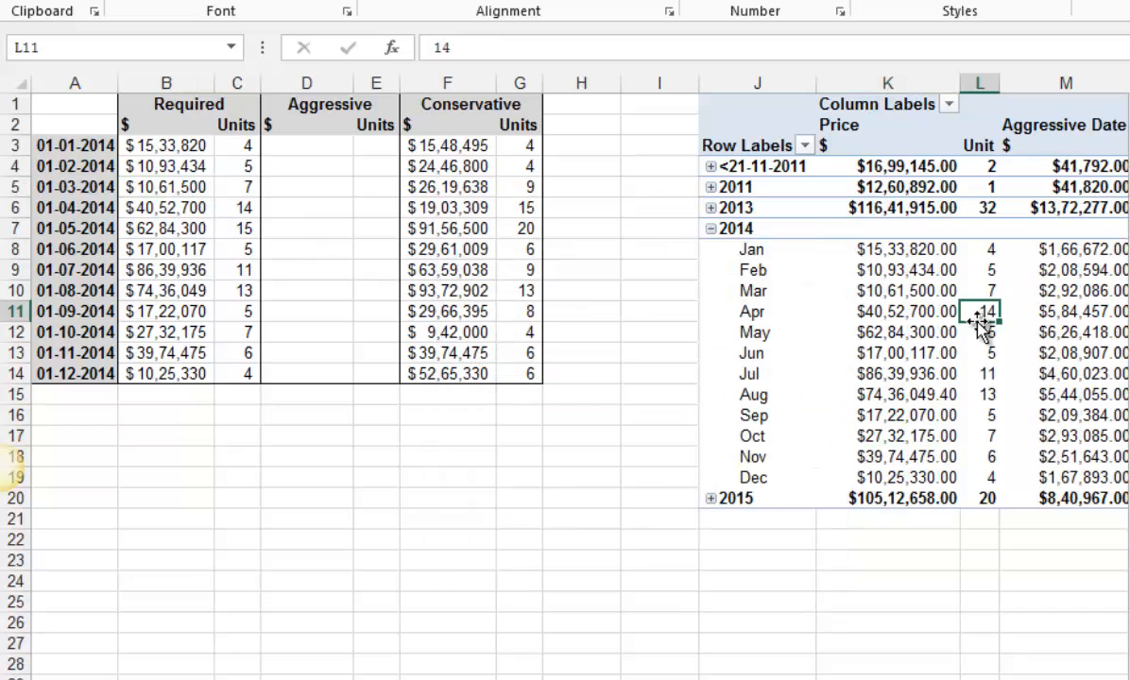
{"action": "key", "text": "Right"}
{"action": "key", "text": "Right"}
{"action": "key", "text": "Right"}
{"action": "key", "text": "Right"}
{"action": "key", "text": "Right"}
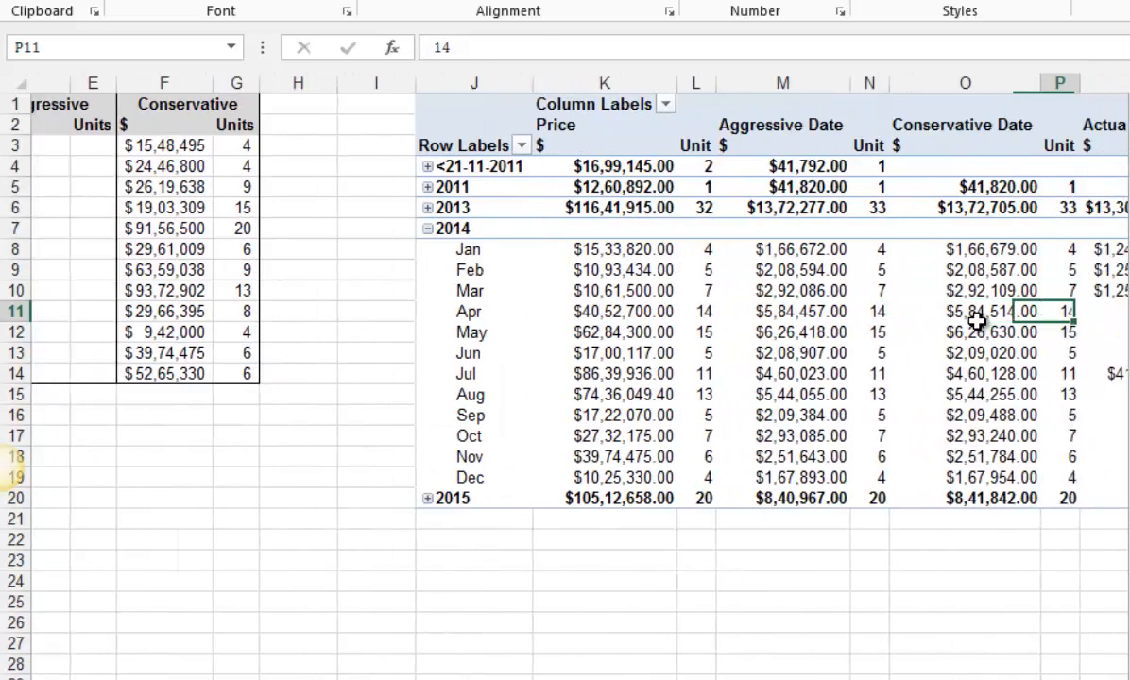
{"action": "key", "text": "Left"}
{"action": "key", "text": "Right"}
{"action": "key", "text": "Right"}
{"action": "key", "text": "Right"}
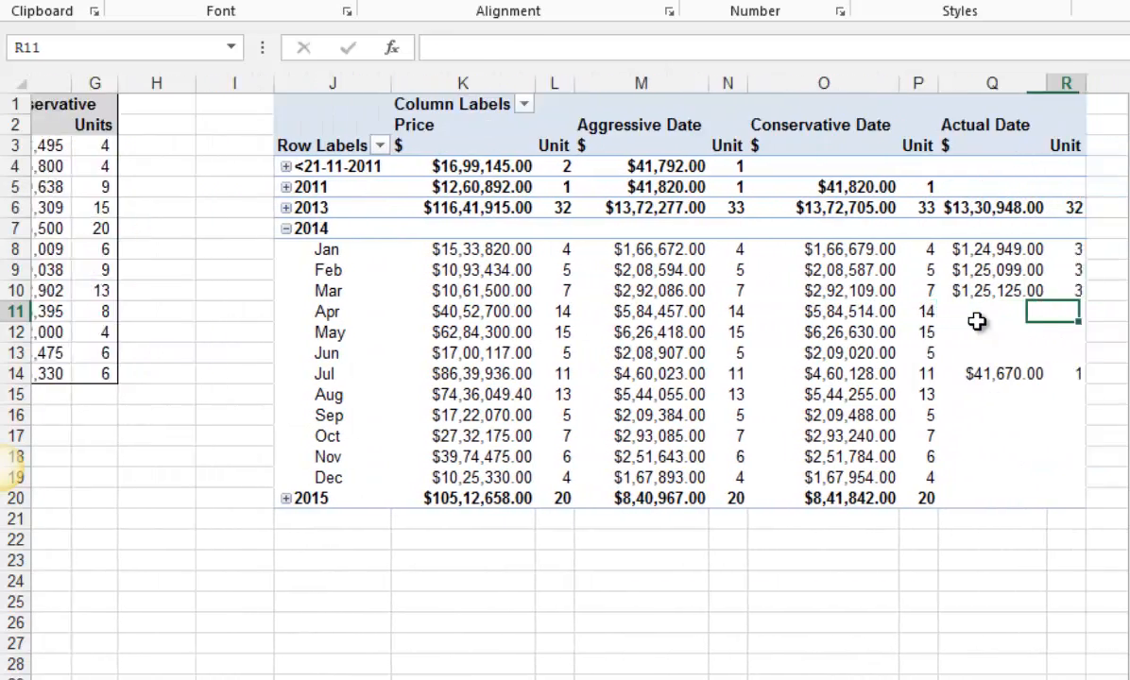
{"action": "key", "text": "Left"}
{"action": "key", "text": "Left"}
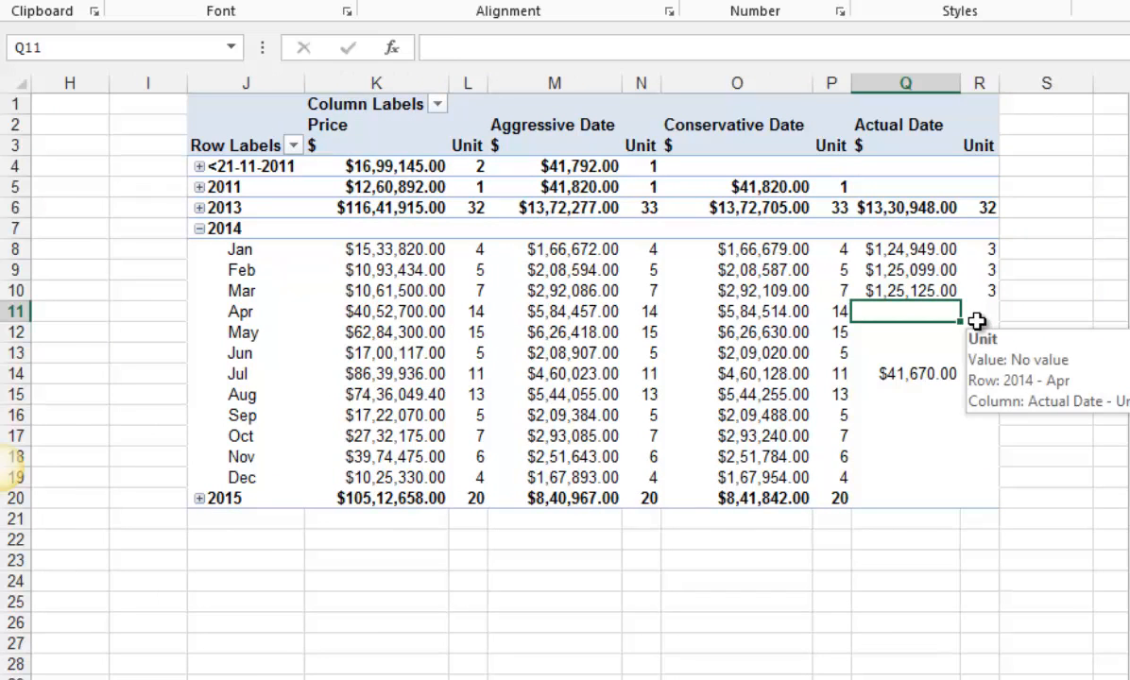
{"action": "key", "text": "ctrl+Home"}
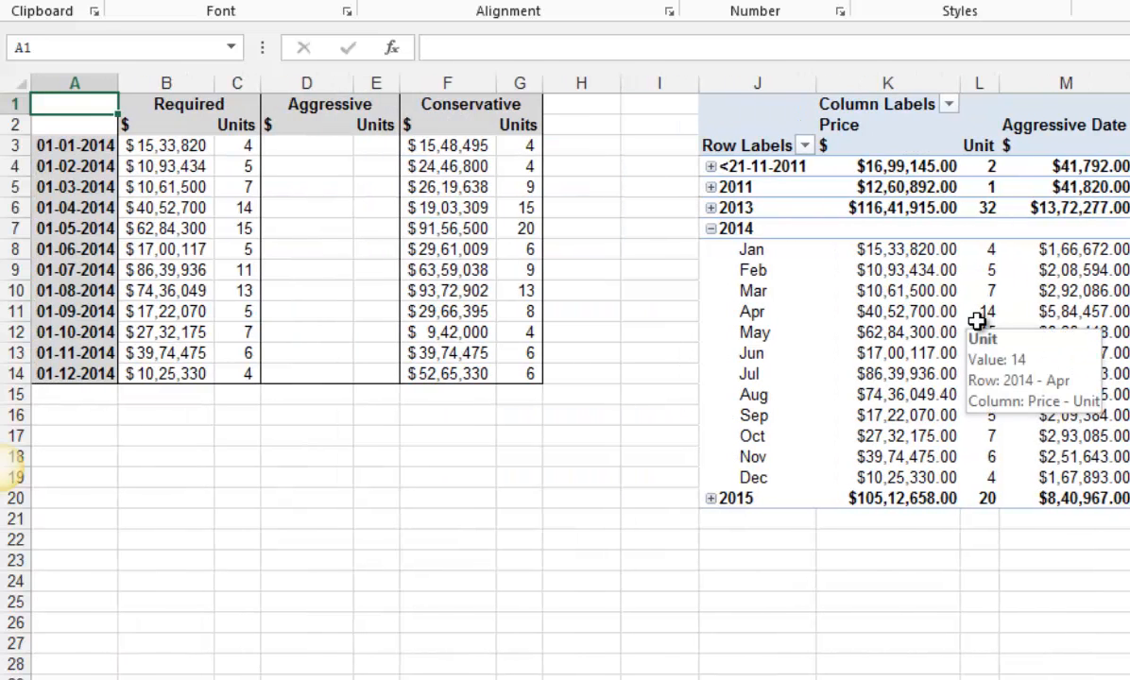